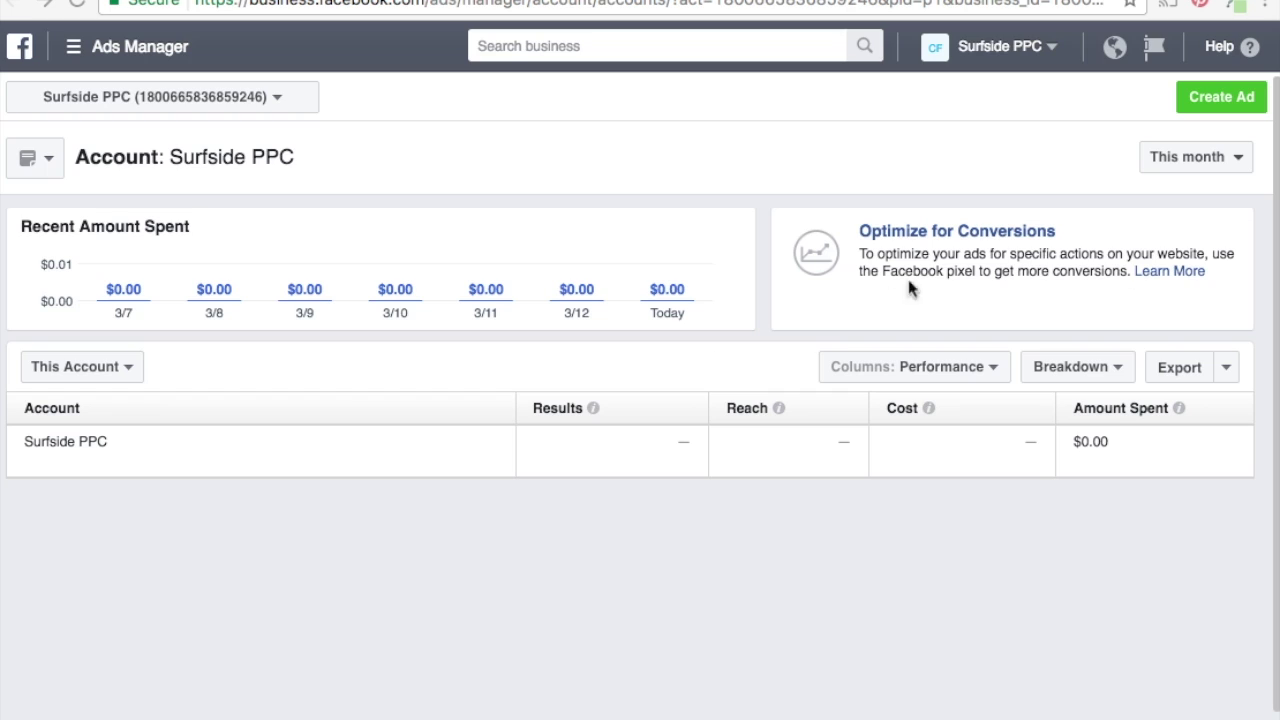
# - Start creating an ad, continuing the existing draft, and go to its campaign objective settings
pyautogui.click(964, 230)
pyautogui.click(1220, 100)
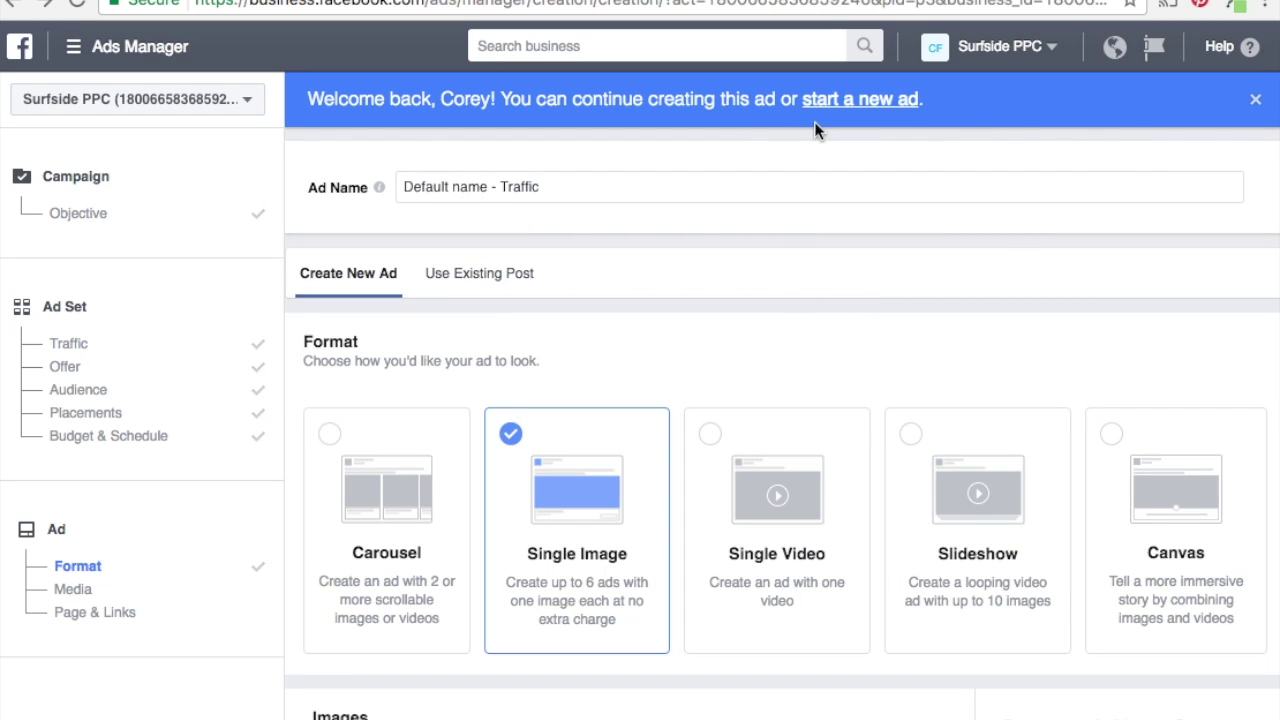
pyautogui.click(1256, 102)
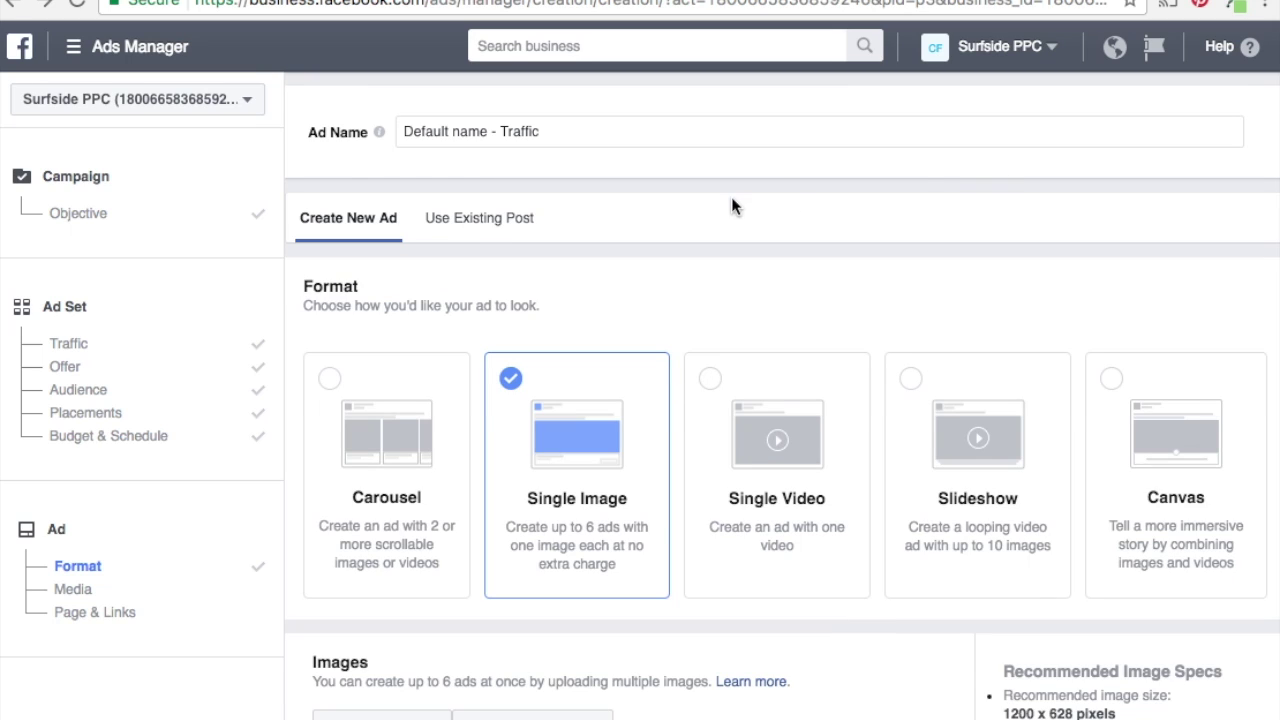
pyautogui.click(90, 212)
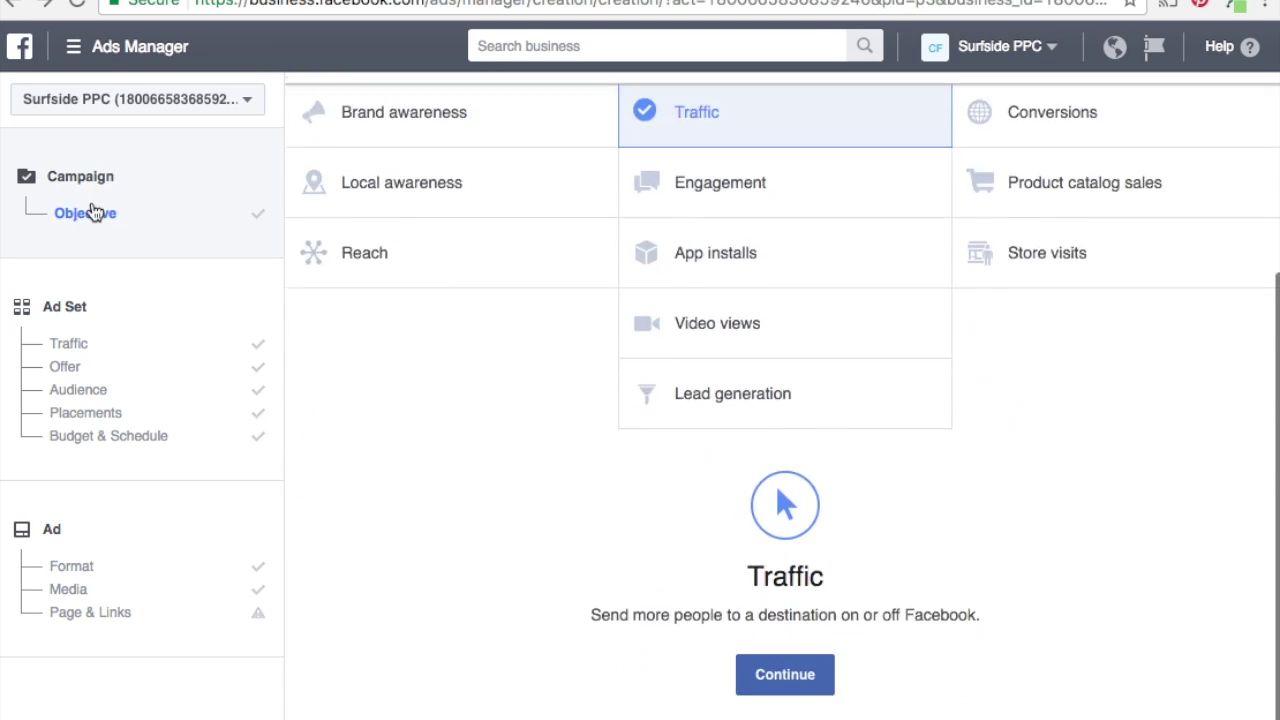
pyautogui.scroll(3, 435, 480)
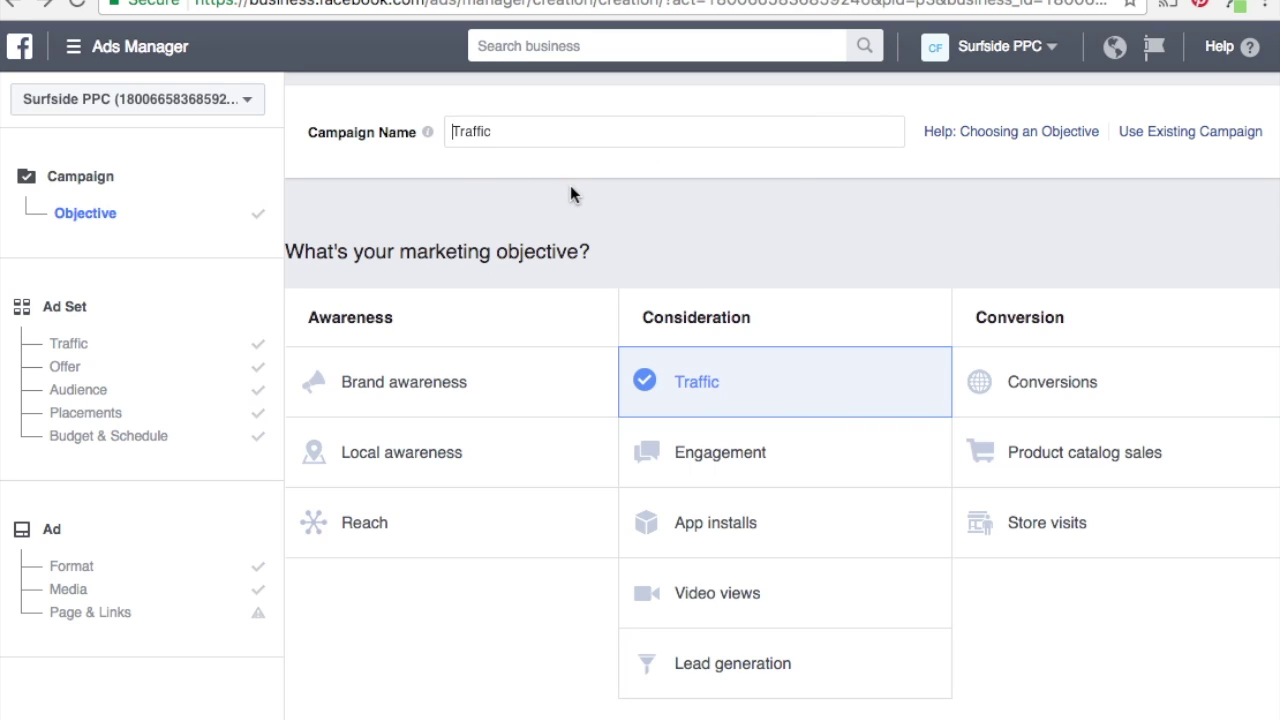
# - Name the campaign "Golf Traffic" and continue to the ad set with the Traffic objective
pyautogui.write('Golf')
pyautogui.scroll(-1, 481, 215)
pyautogui.scroll(-5, 471, 163)
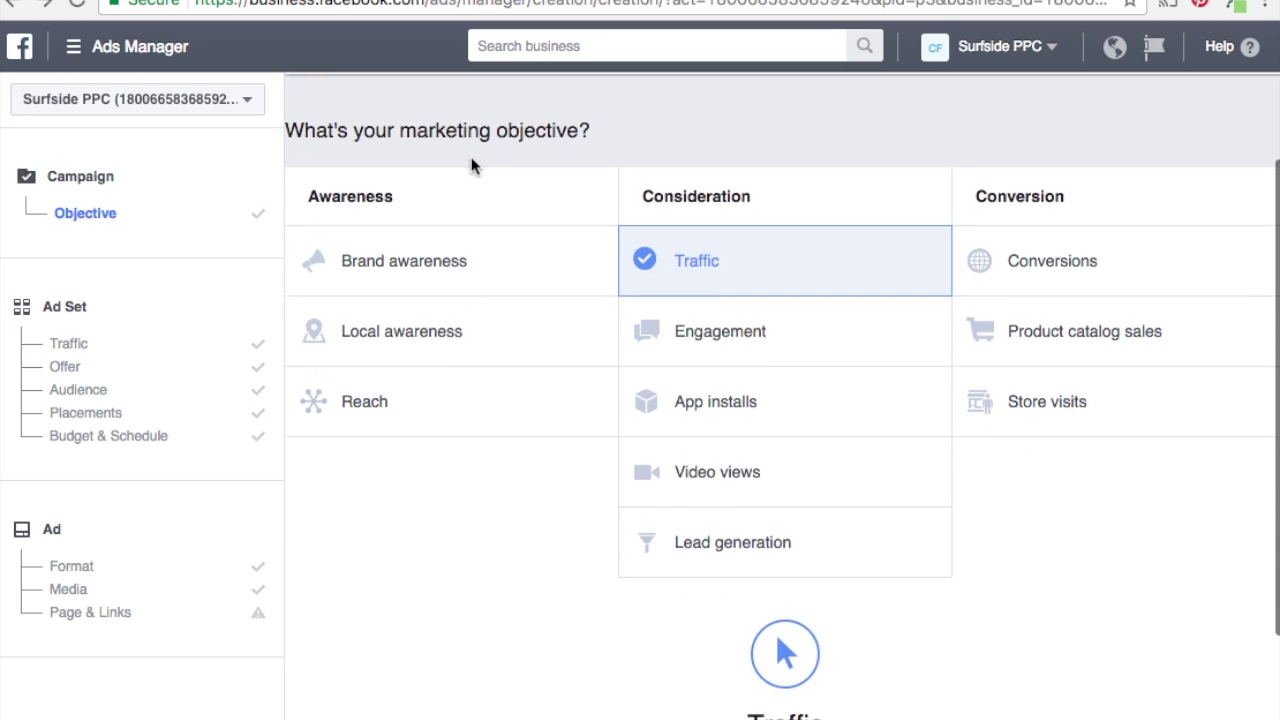
pyautogui.scroll(-3, 523, 537)
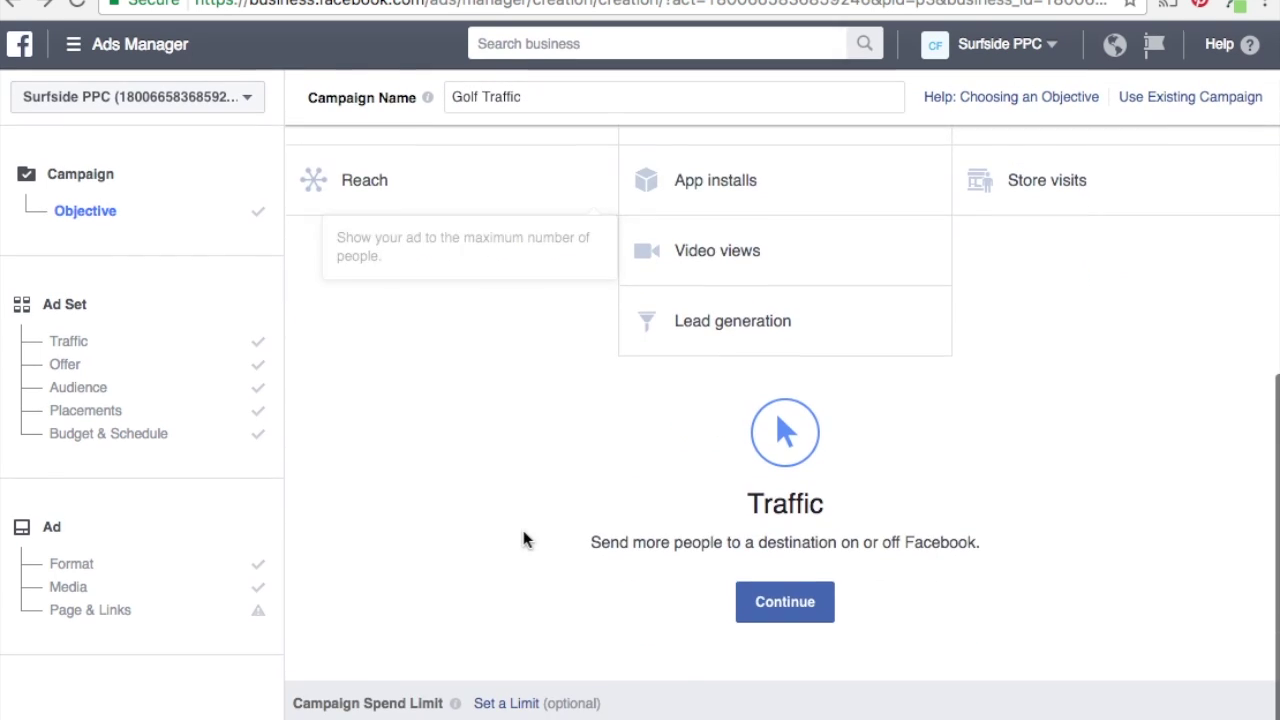
pyautogui.click(788, 618)
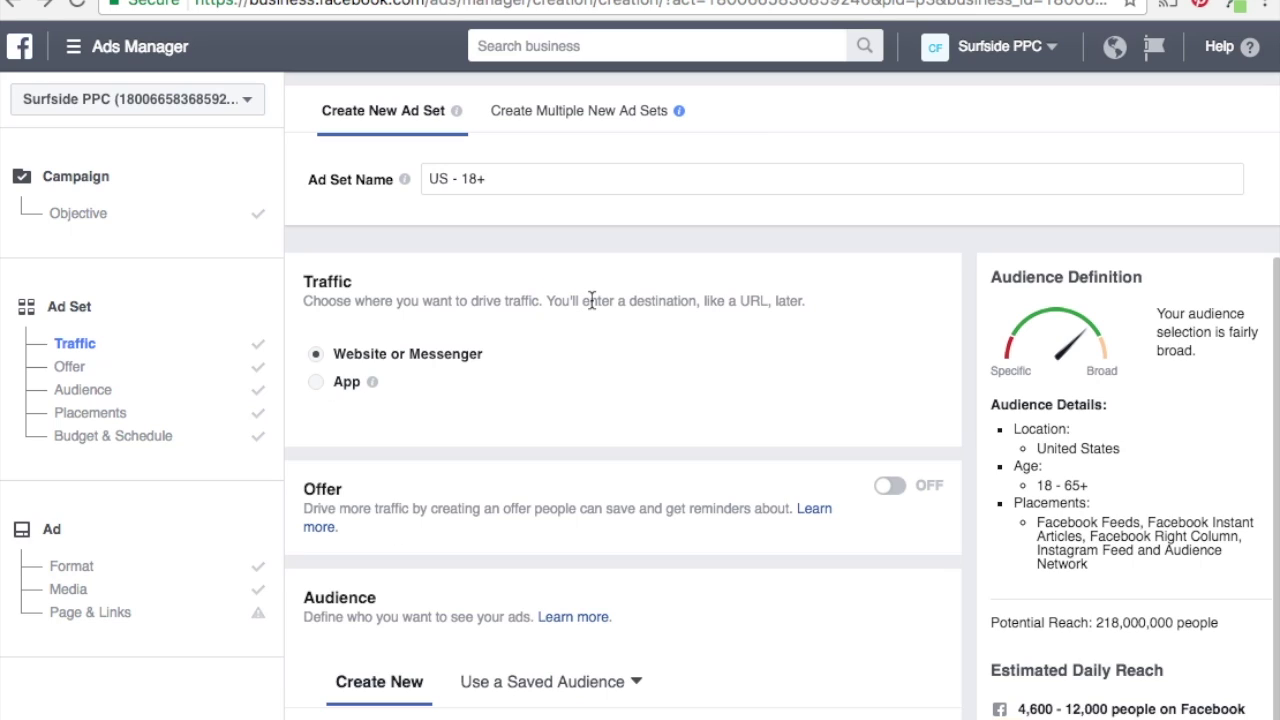
# - Rename the ad set as "PGA Tour Golf"
pyautogui.moveTo(533, 180); pyautogui.dragTo(417, 179)
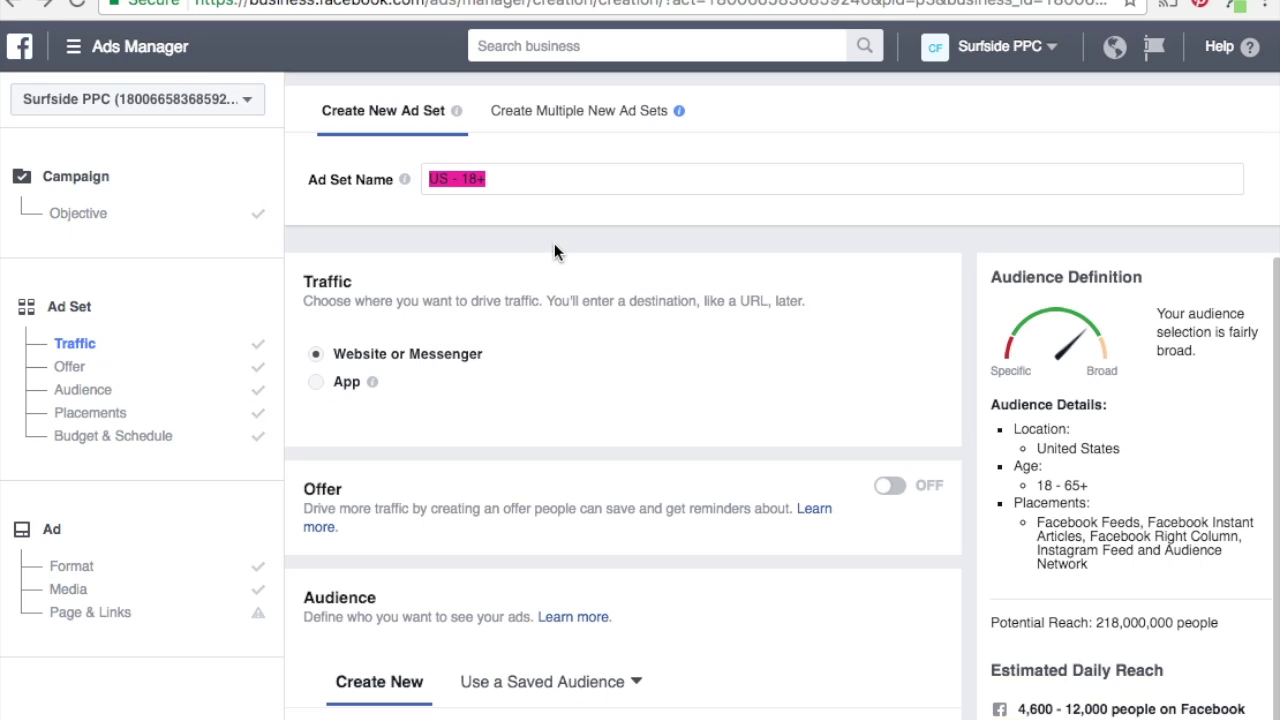
pyautogui.write('PGA T')
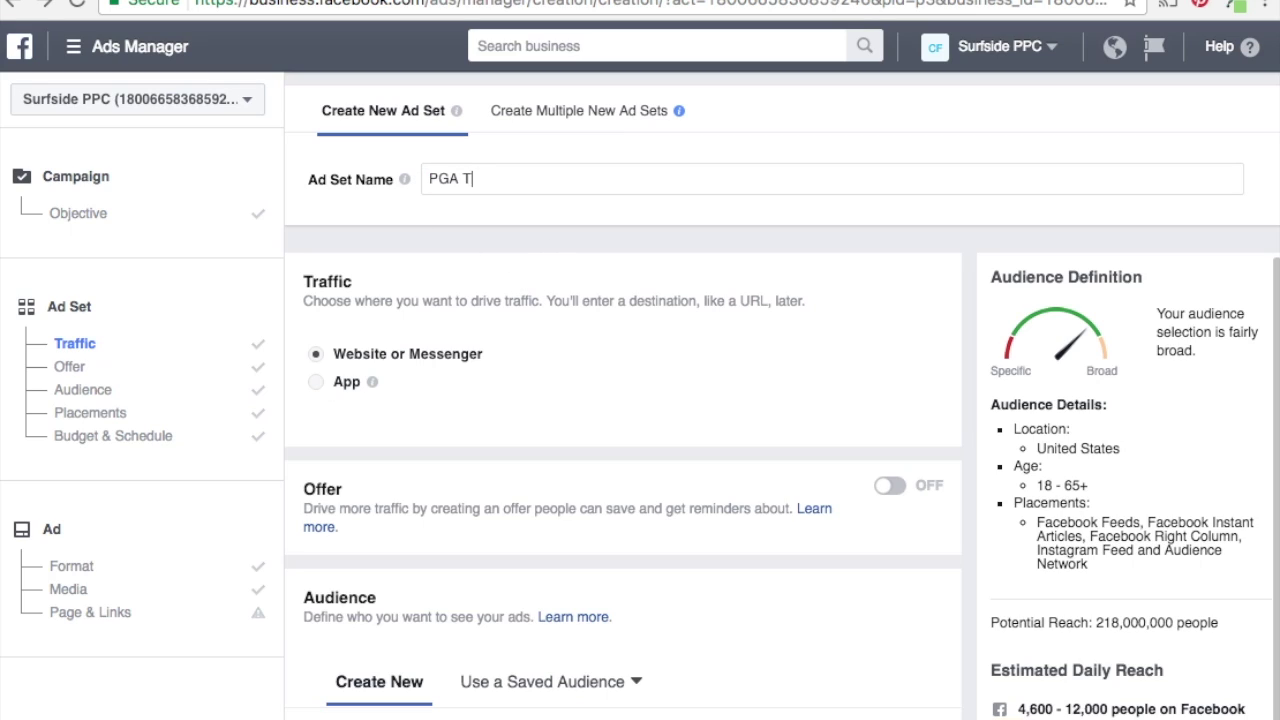
pyautogui.write('our Golf')
# - Replace the United States target location in the ad set's audience with the state of Florida
pyautogui.scroll(-1, 968, 370)
pyautogui.scroll(-2, 968, 370)
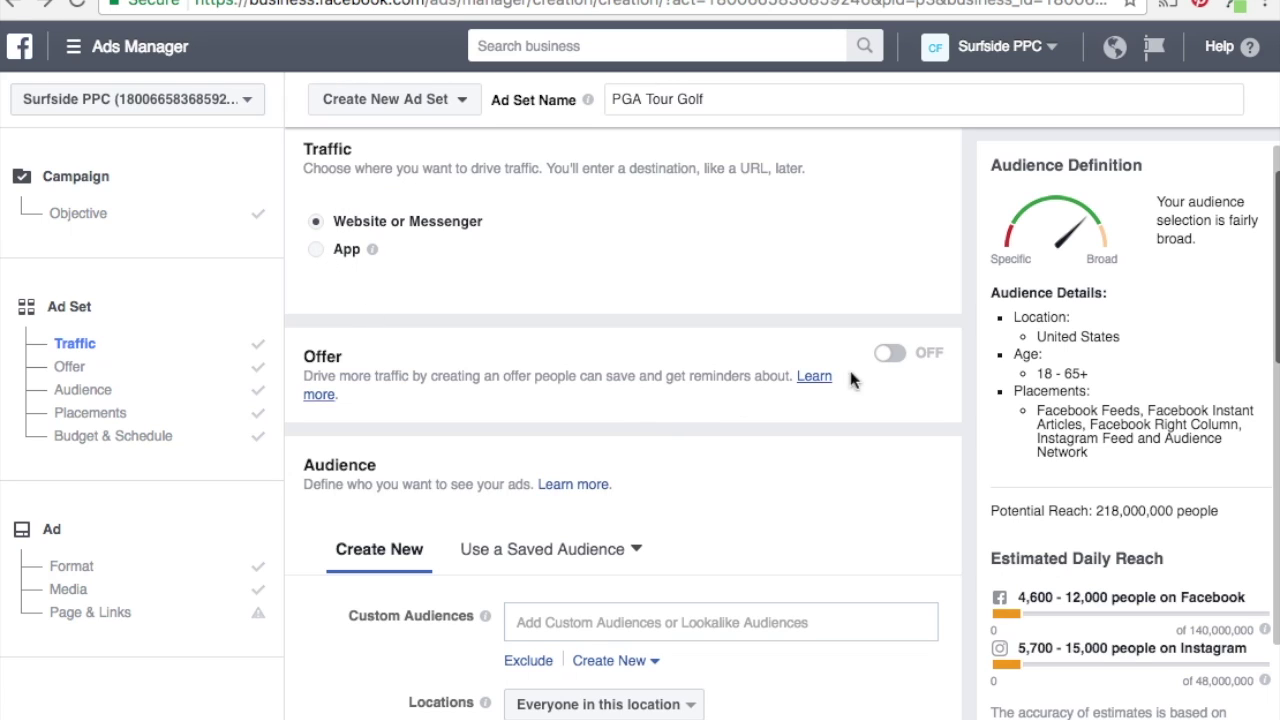
pyautogui.scroll(-1, 970, 430)
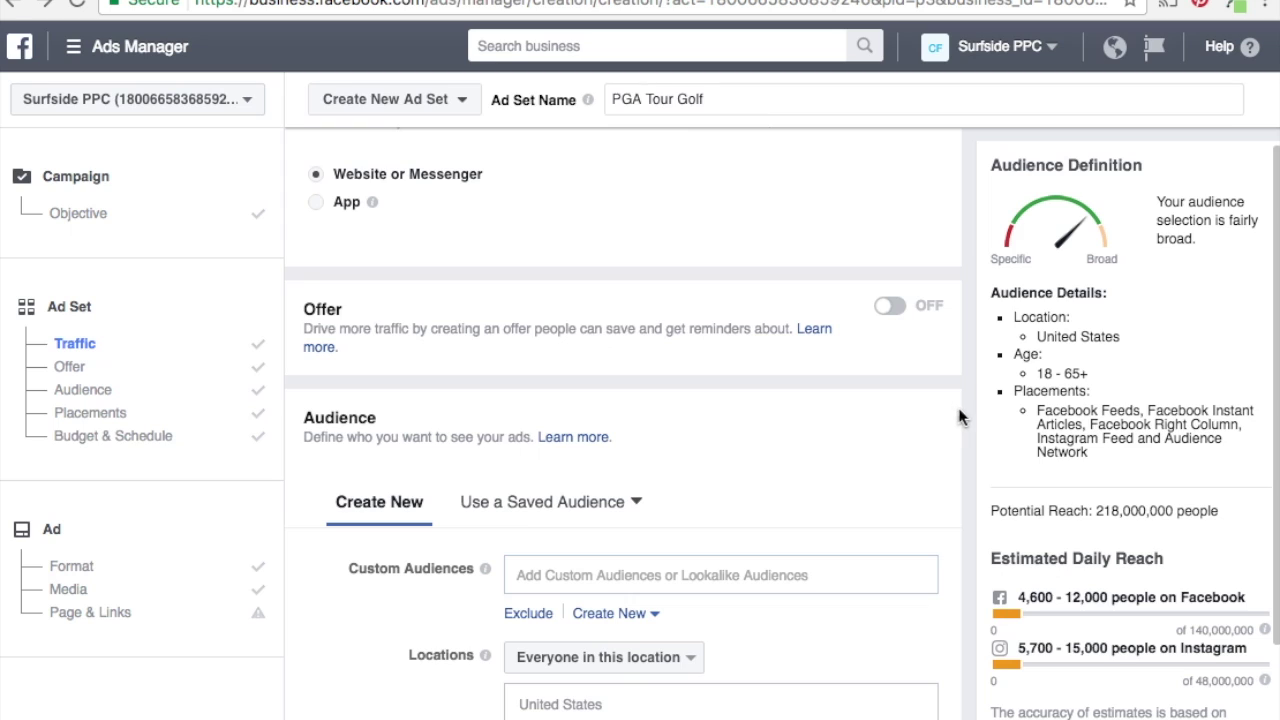
pyautogui.scroll(-6, 970, 420)
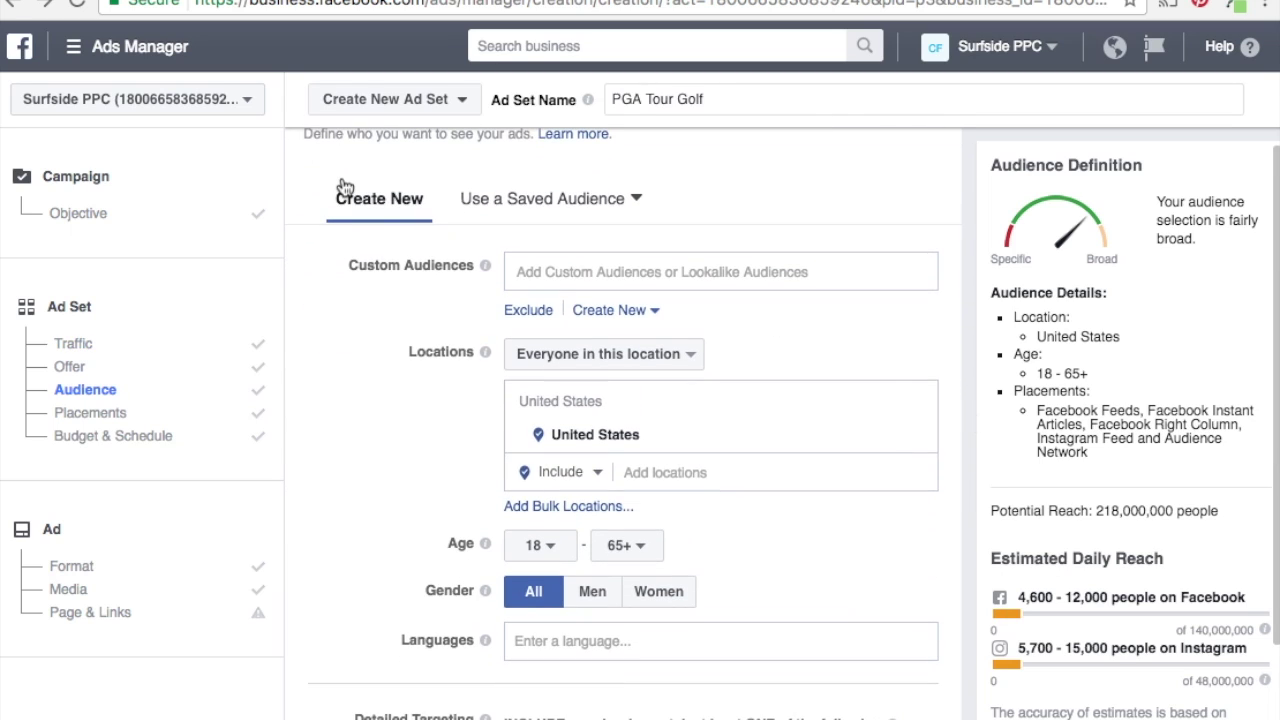
pyautogui.scroll(-1, 325, 408)
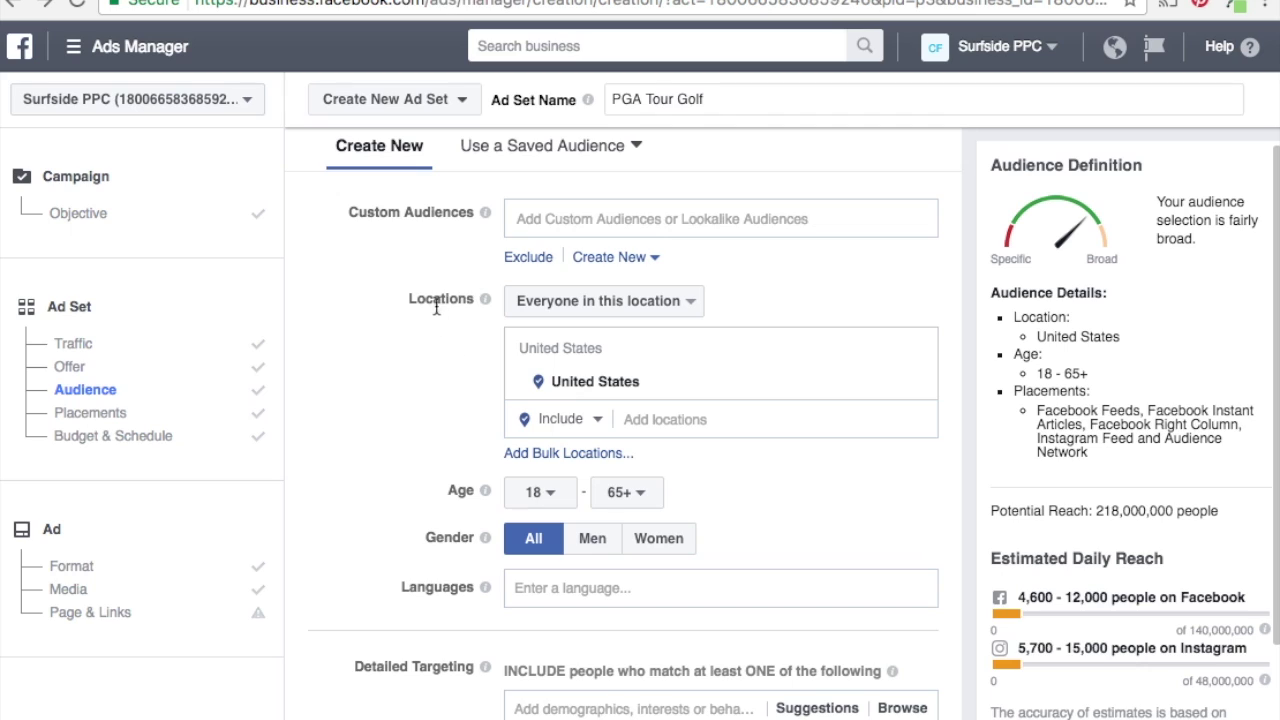
pyautogui.scroll(-1, 337, 318)
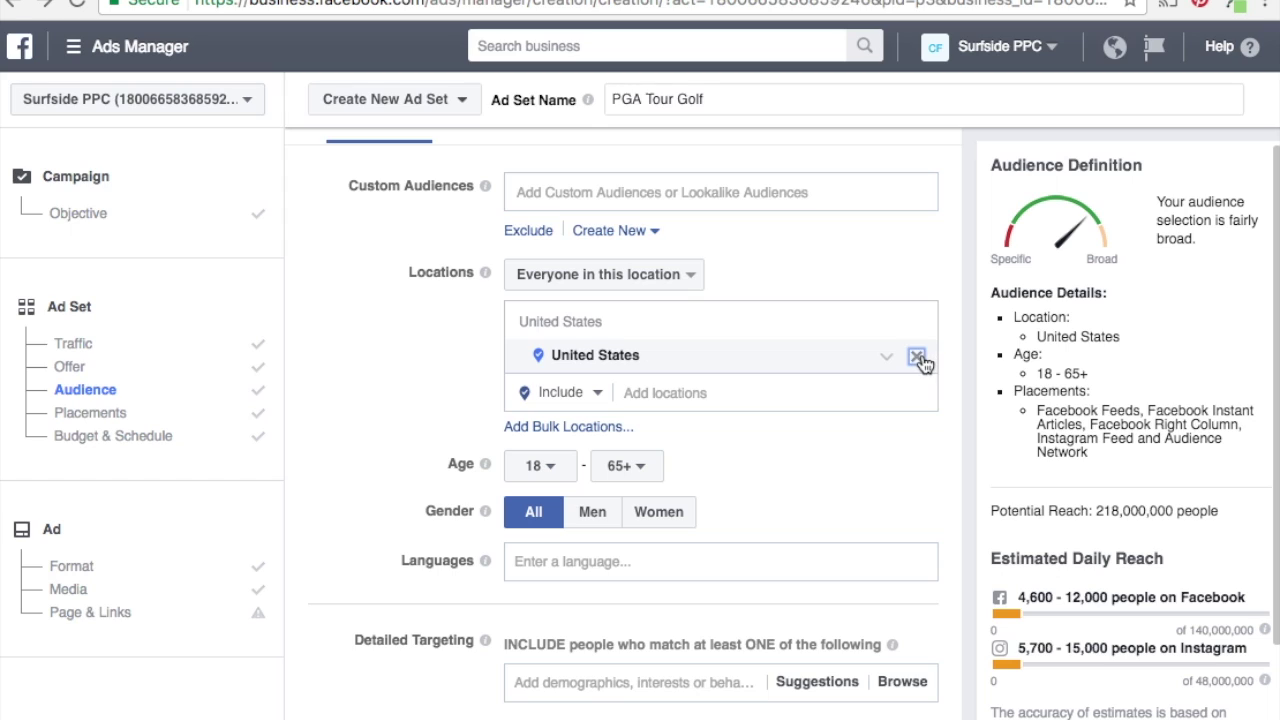
pyautogui.click(917, 358)
pyautogui.click(697, 321)
pyautogui.write('florida')
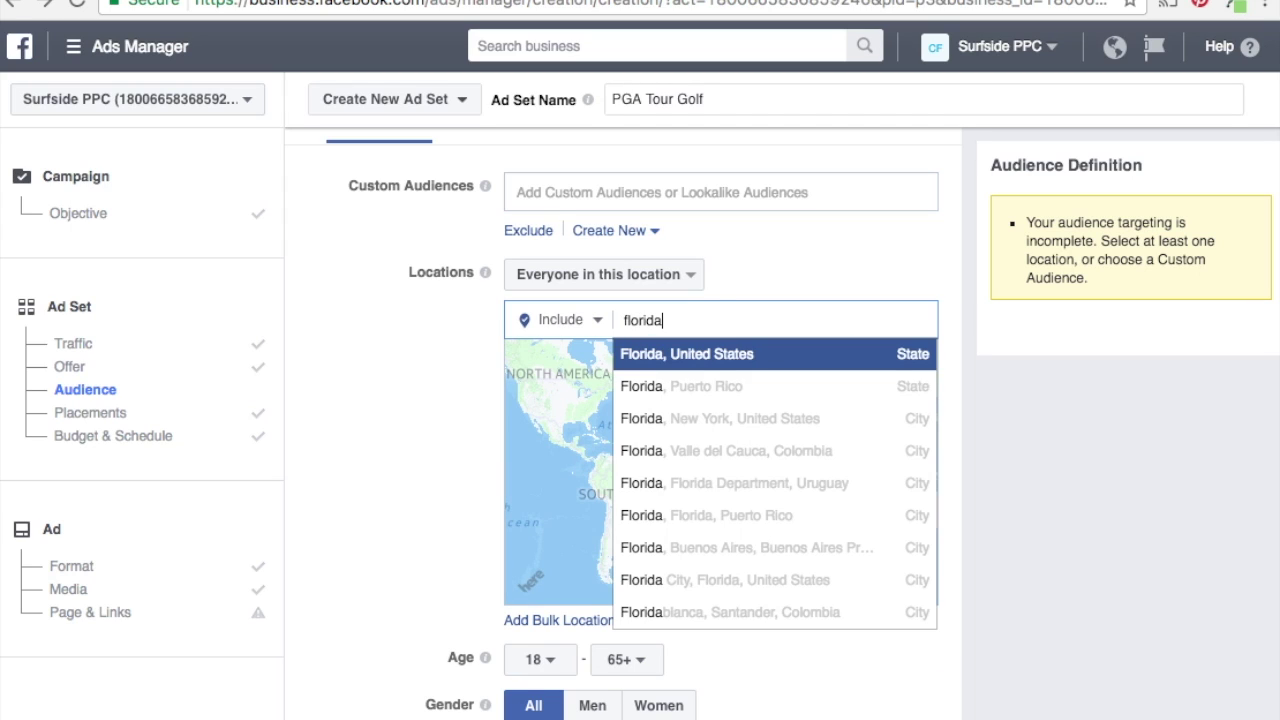
pyautogui.press('Return')
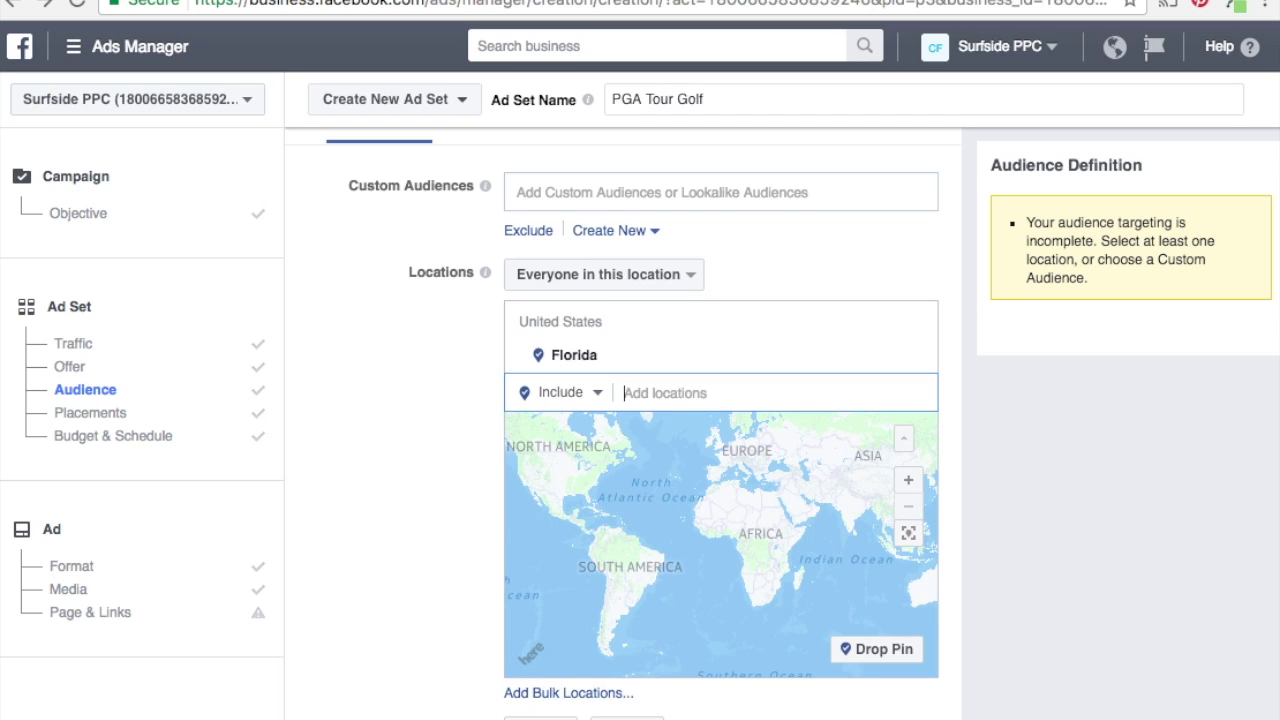
# - Add the states Texas, Georgia, South Carolina and North Carolina to the audience's included locations
pyautogui.write('texas')
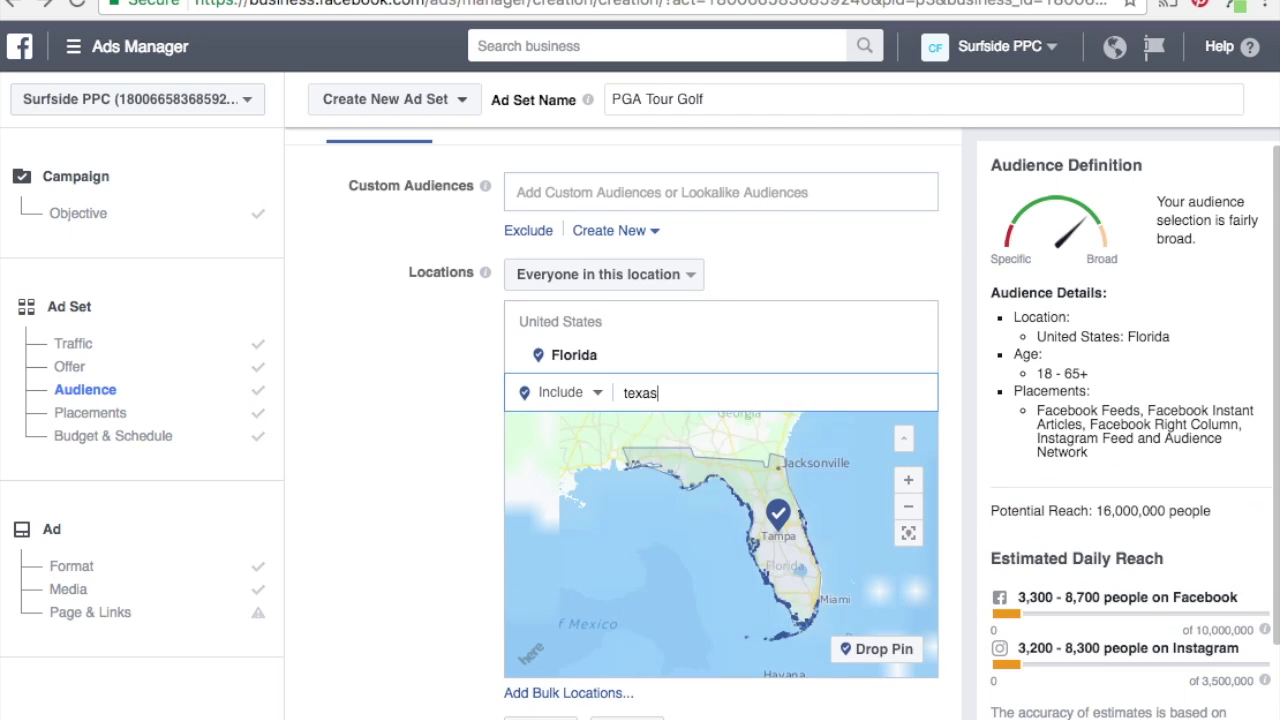
pyautogui.press('Return')
pyautogui.write('georgia')
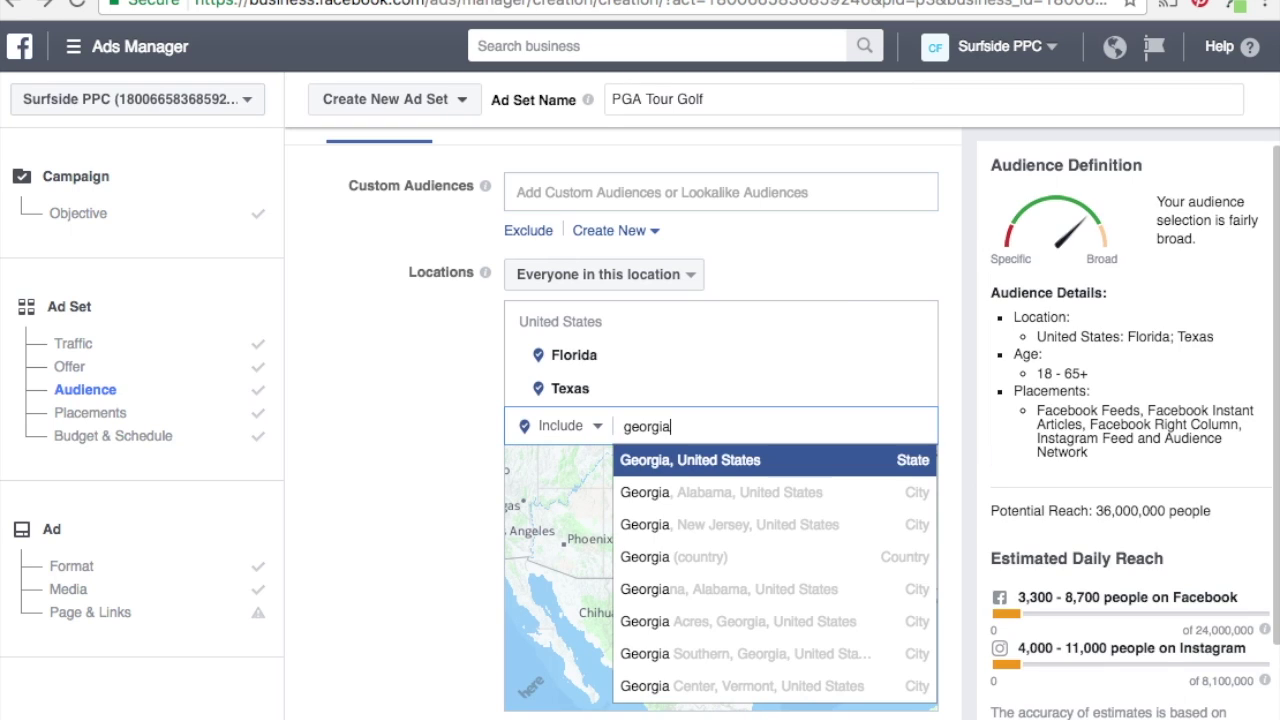
pyautogui.press('Return')
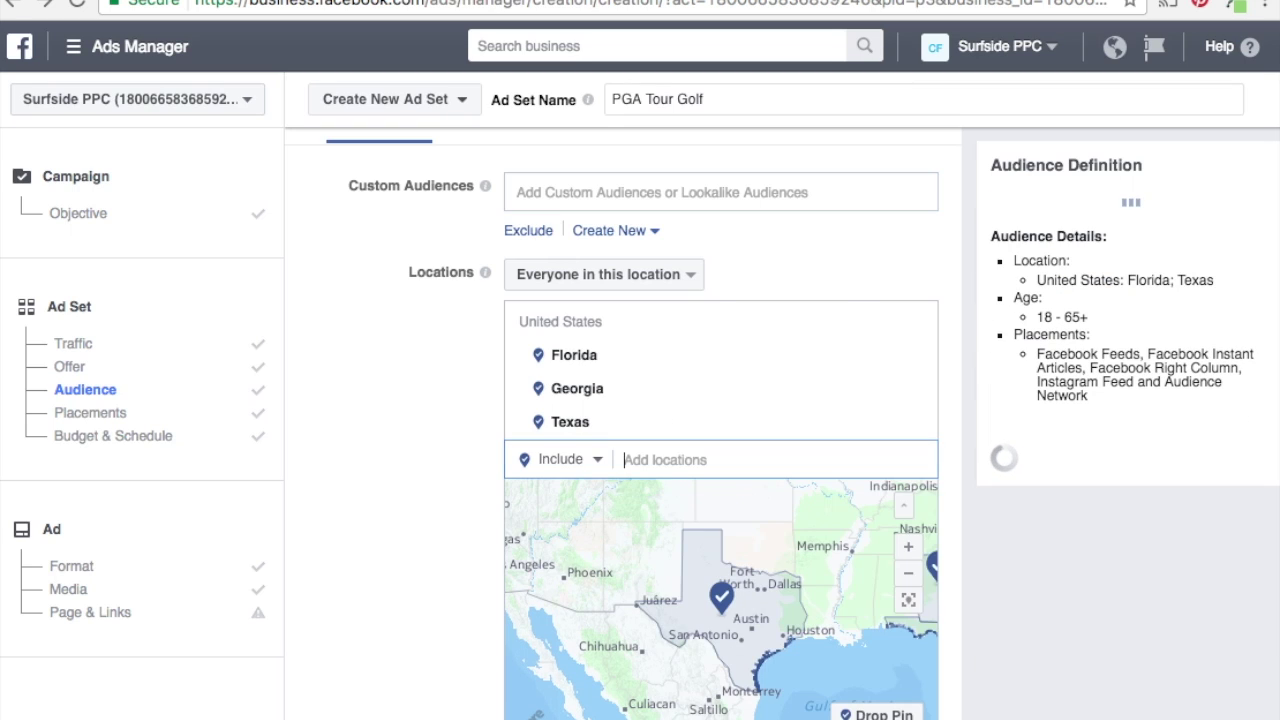
pyautogui.write('south ')
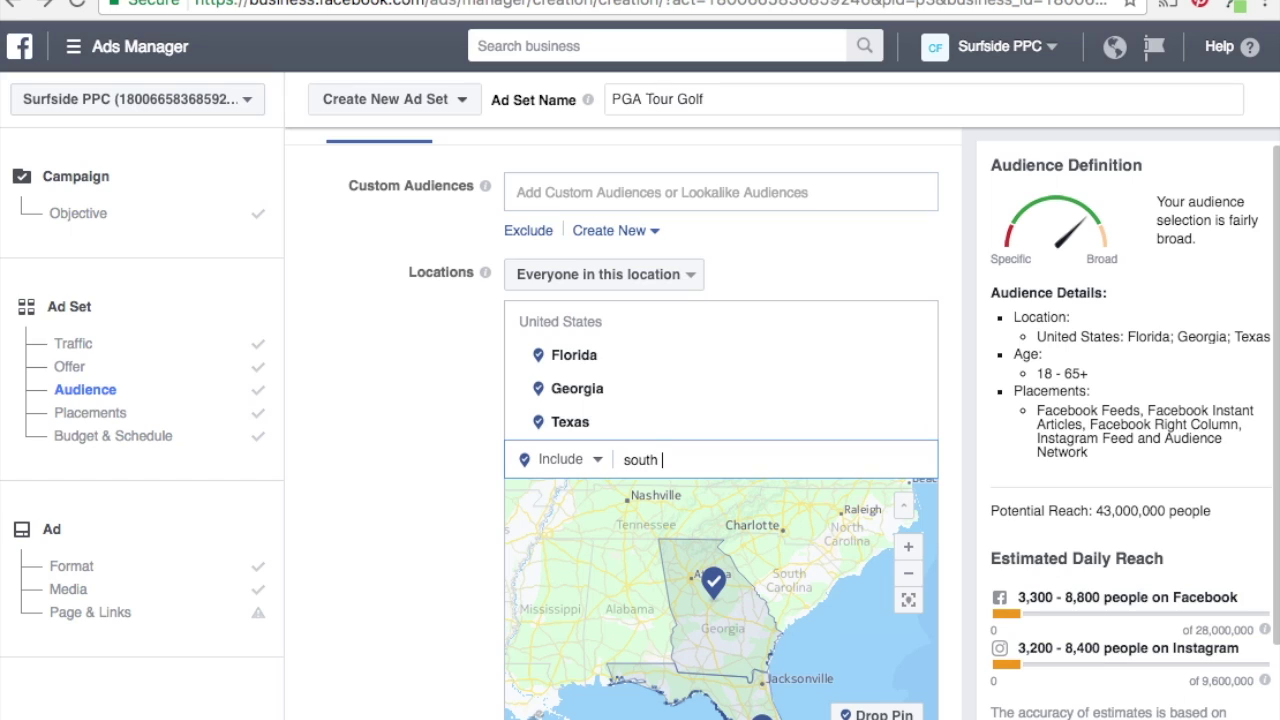
pyautogui.write('carolina')
pyautogui.press('Return')
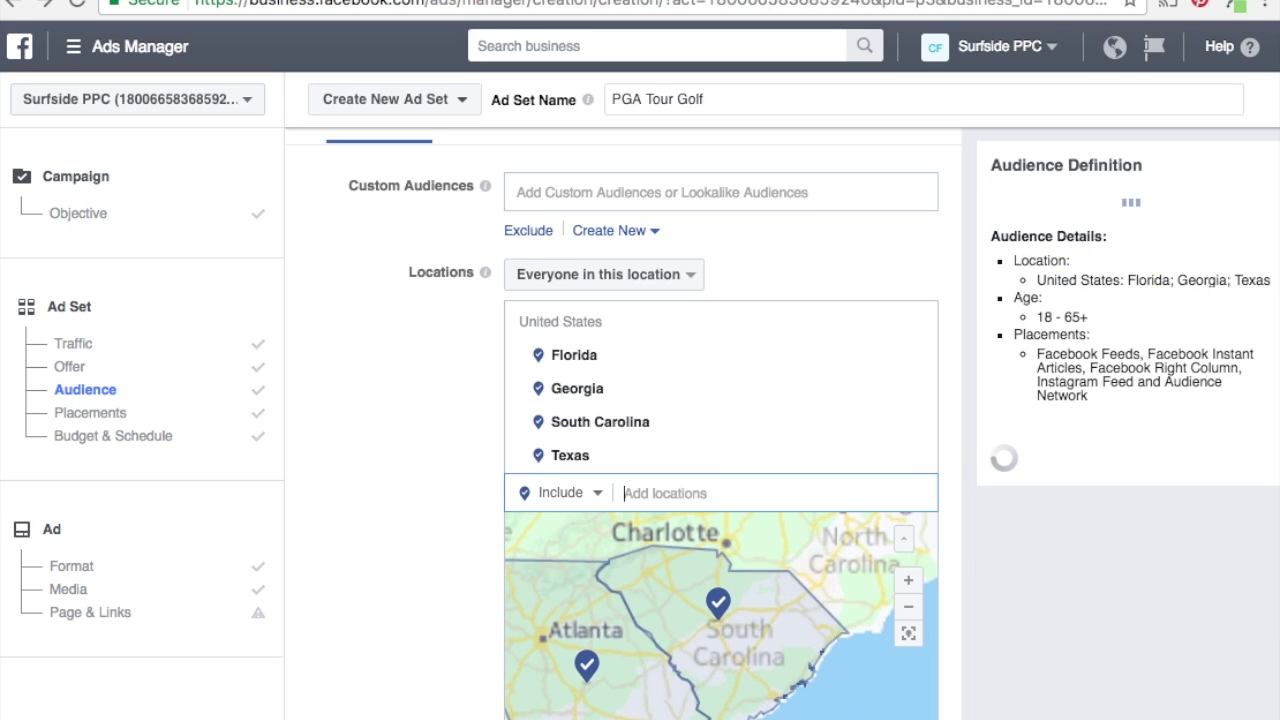
pyautogui.write('north carolina')
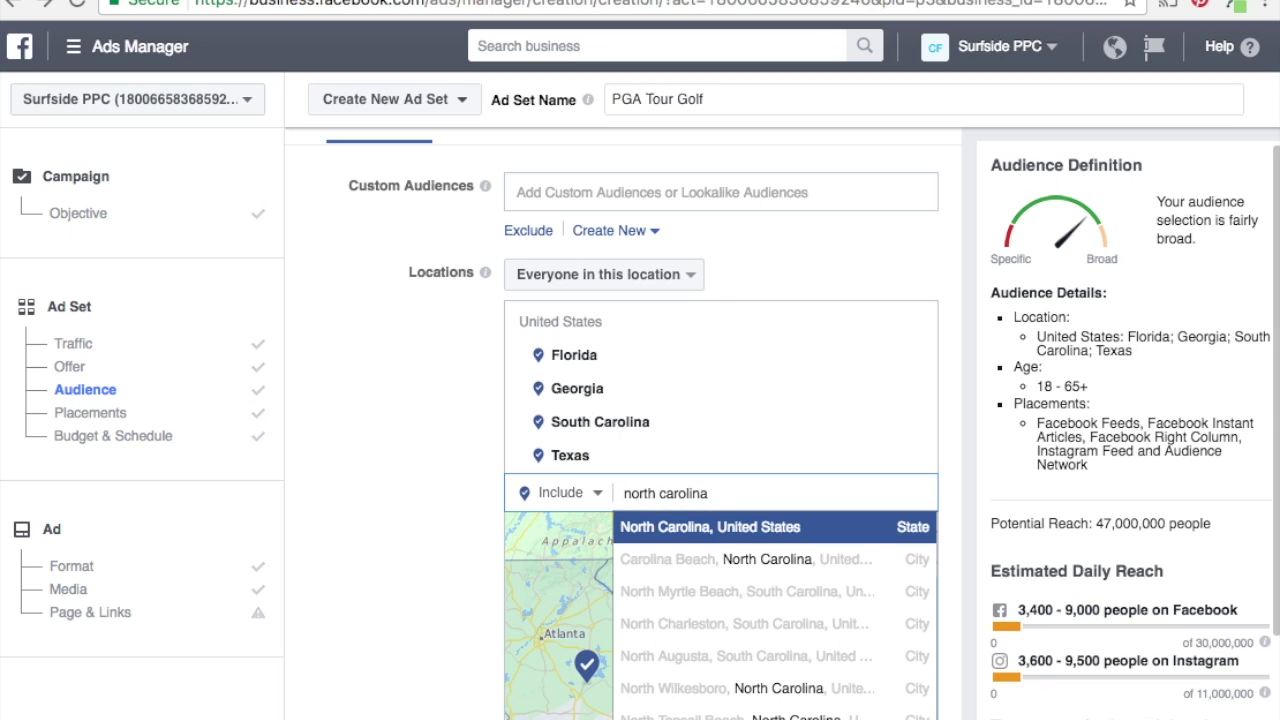
pyautogui.press('Return')
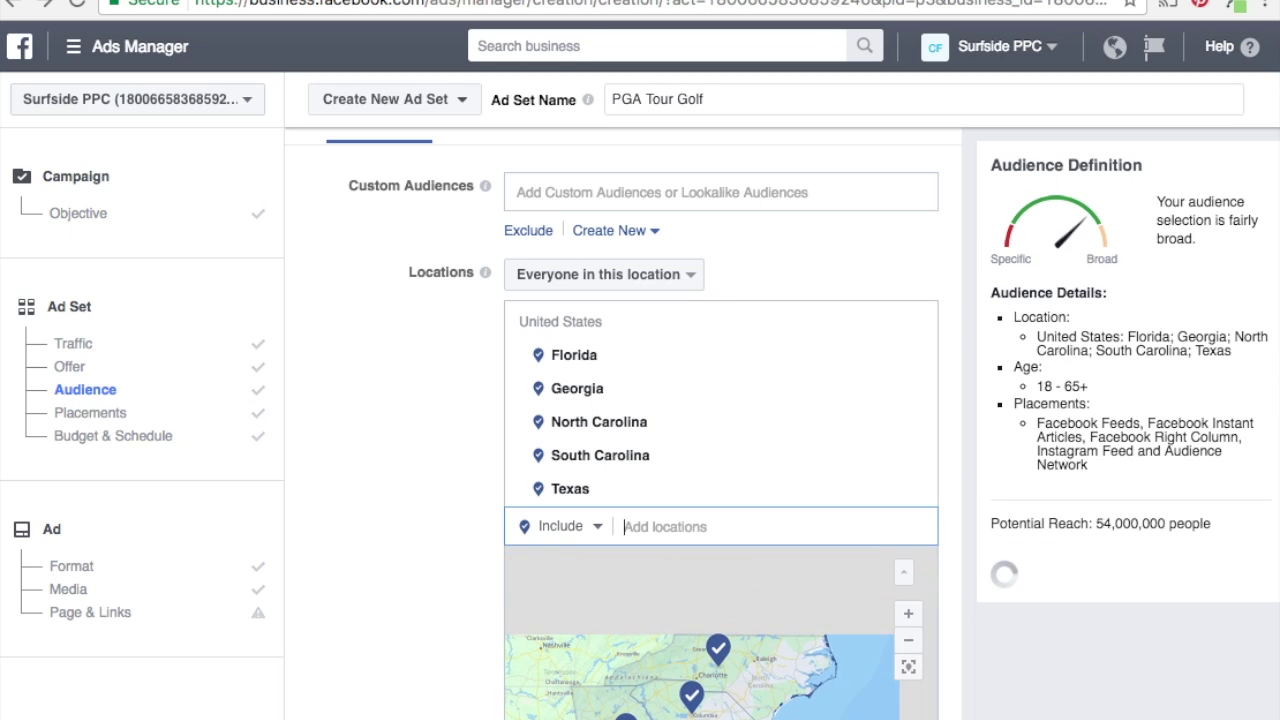
pyautogui.click(360, 600)
# - Examine the targeted locations on the map, the audience definition and the estimated daily reach for Facebook and Instagram
pyautogui.scroll(-2, 351, 545)
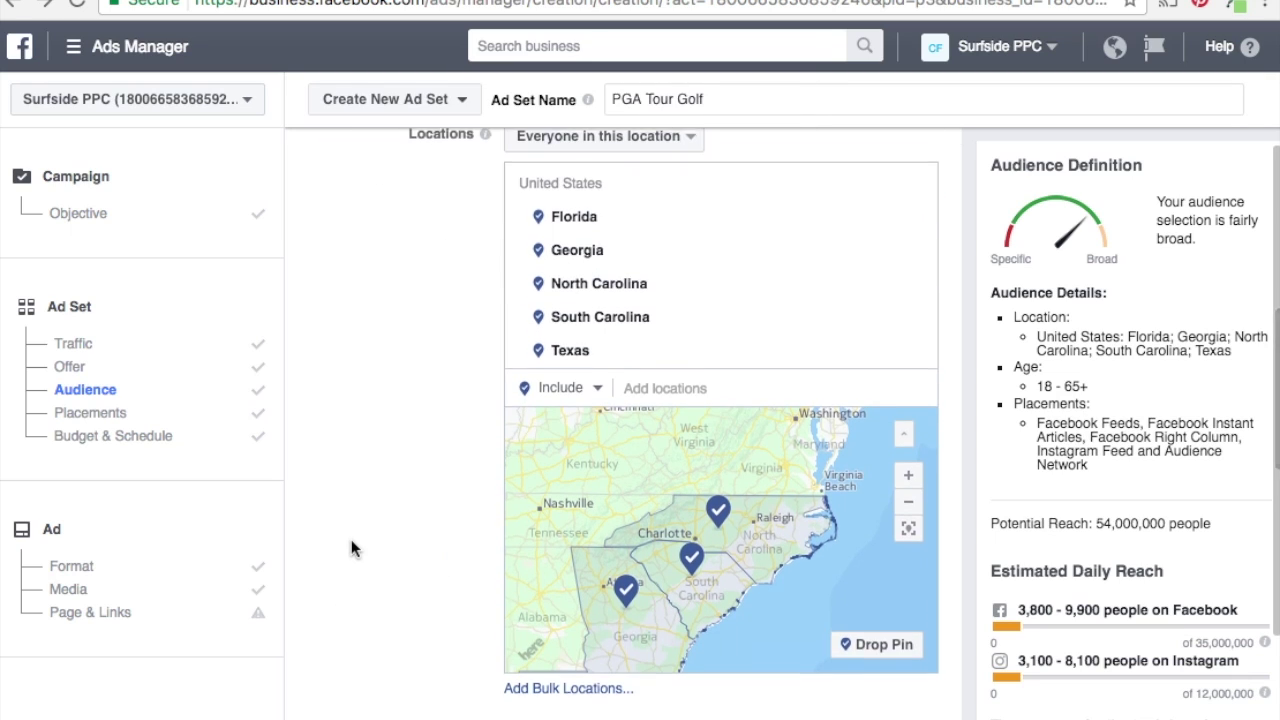
pyautogui.scroll(-2, 351, 545)
pyautogui.scroll(3, 351, 545)
pyautogui.scroll(1, 351, 545)
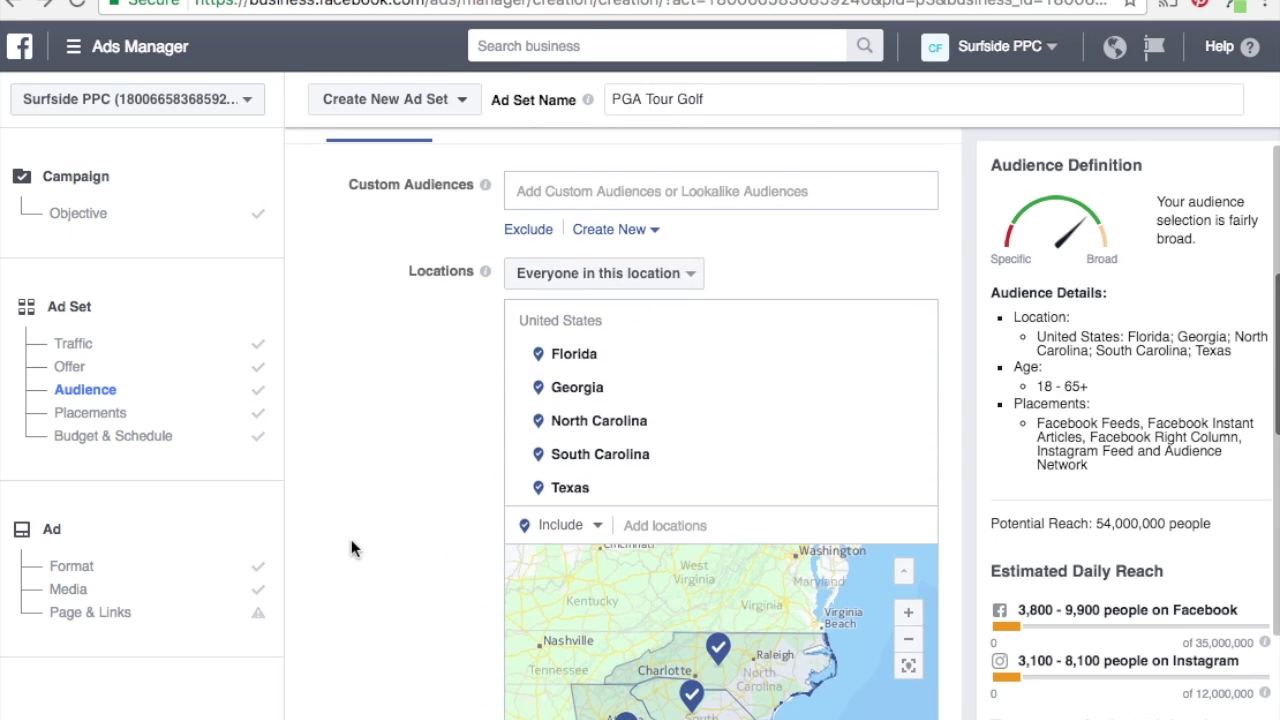
pyautogui.scroll(-2, 351, 545)
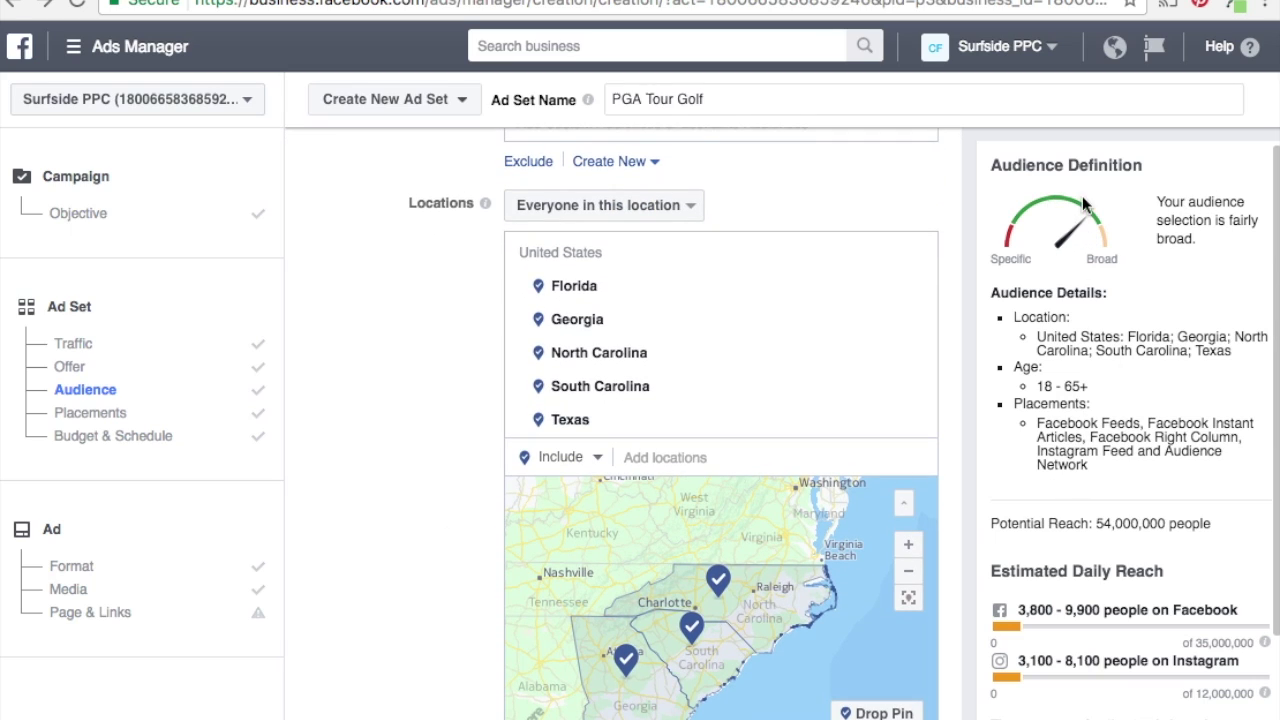
pyautogui.scroll(-1, 1159, 402)
pyautogui.scroll(-1, 1159, 410)
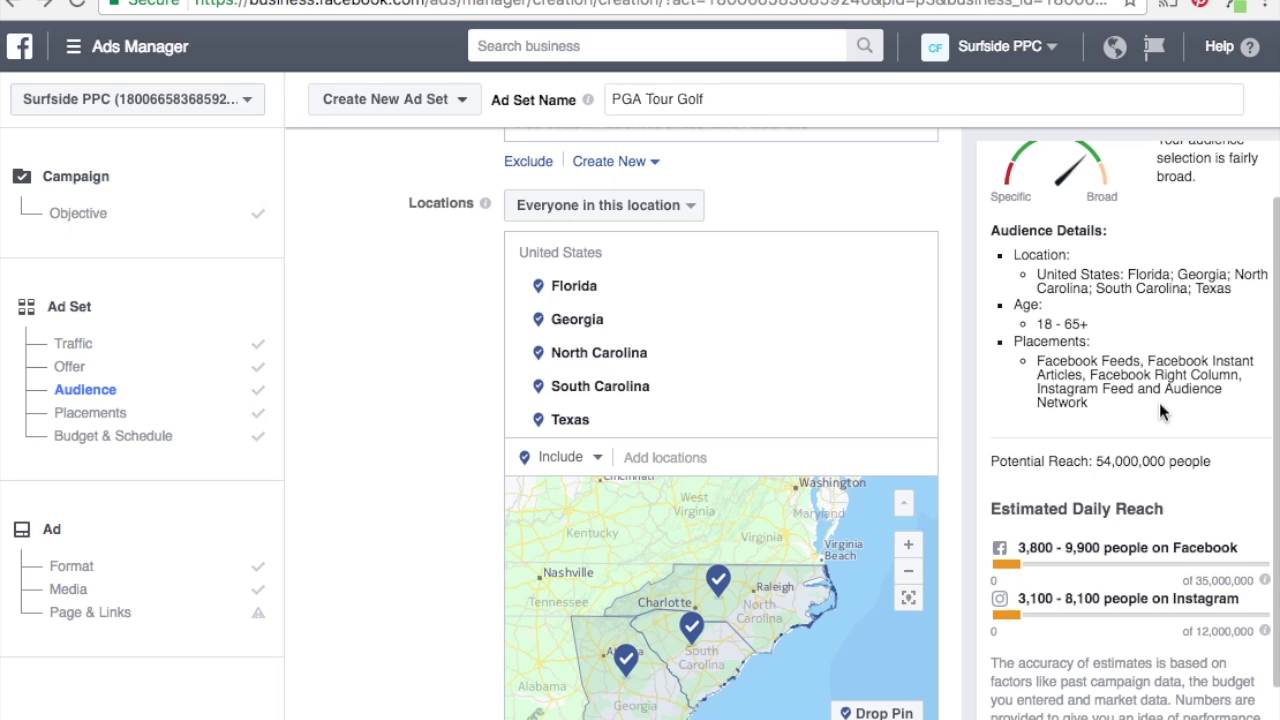
pyautogui.scroll(-1, 1159, 402)
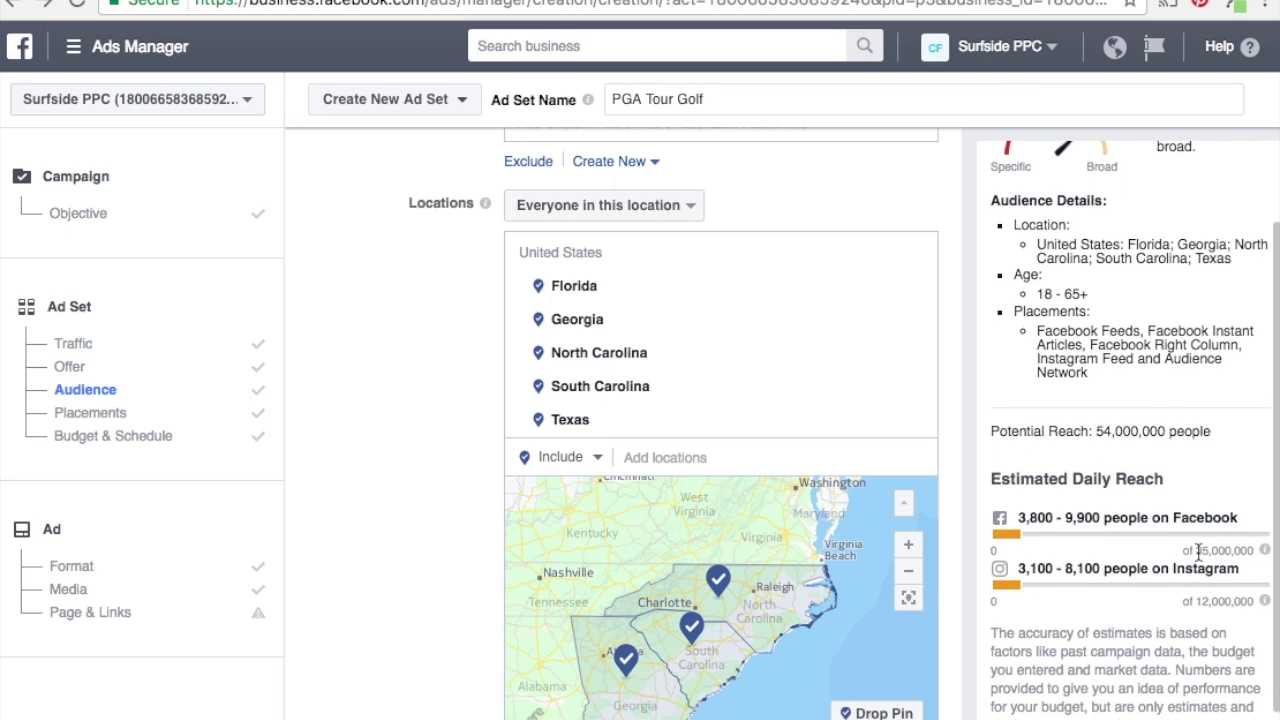
pyautogui.moveTo(1196, 551); pyautogui.dragTo(1222, 556)
pyautogui.click(1212, 598)
pyautogui.scroll(3, 1114, 386)
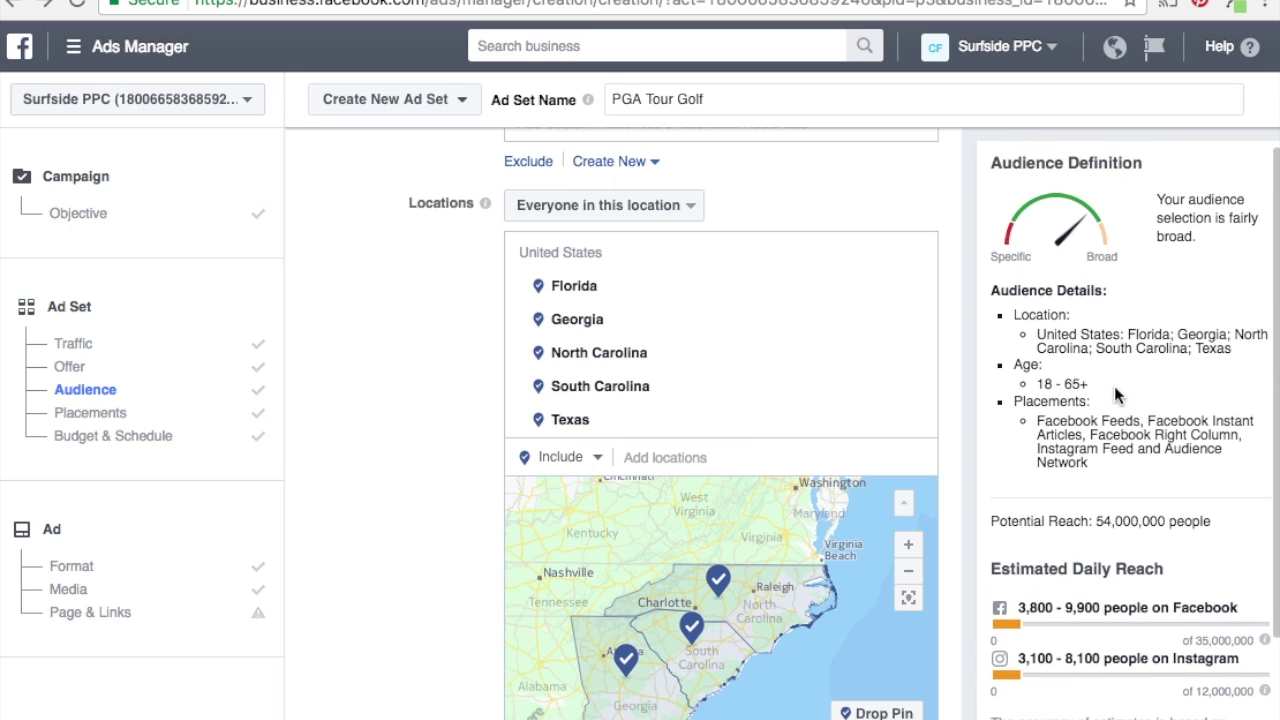
pyautogui.scroll(3, 336, 392)
# - Switch the ad set from automatic to edited placements and exclude the Instagram platform
pyautogui.scroll(-6, 336, 392)
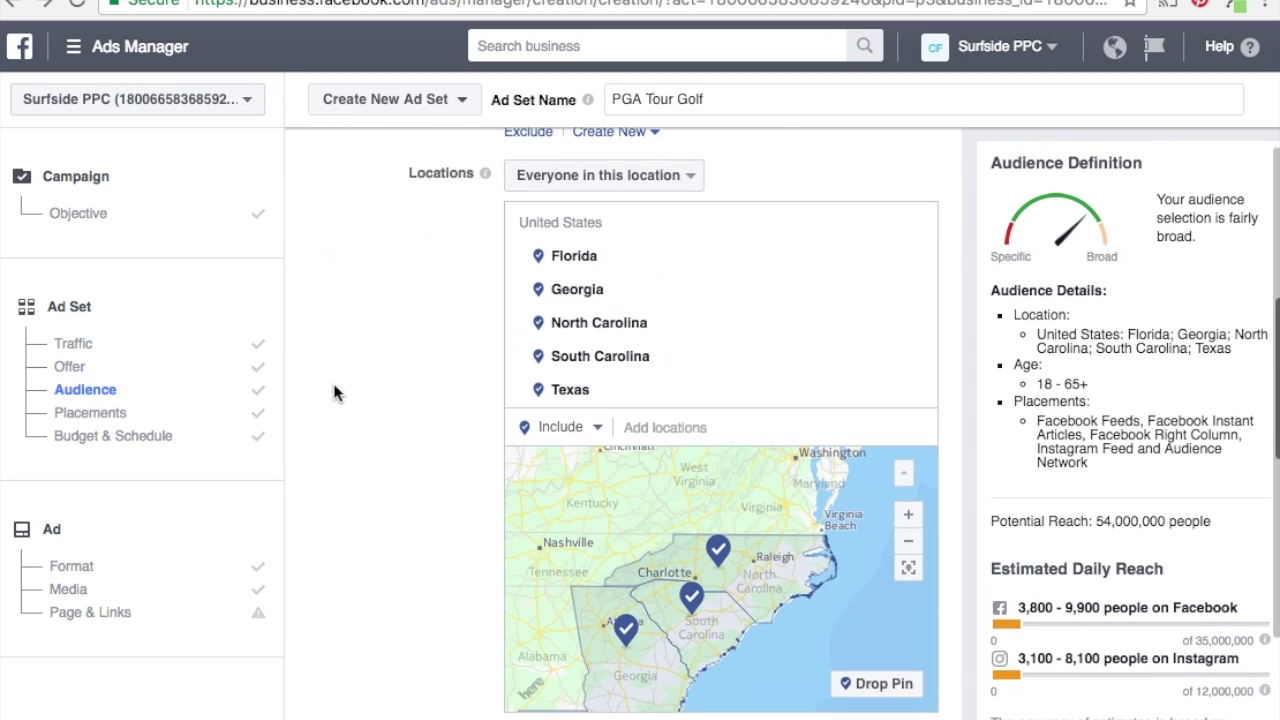
pyautogui.scroll(-6, 336, 392)
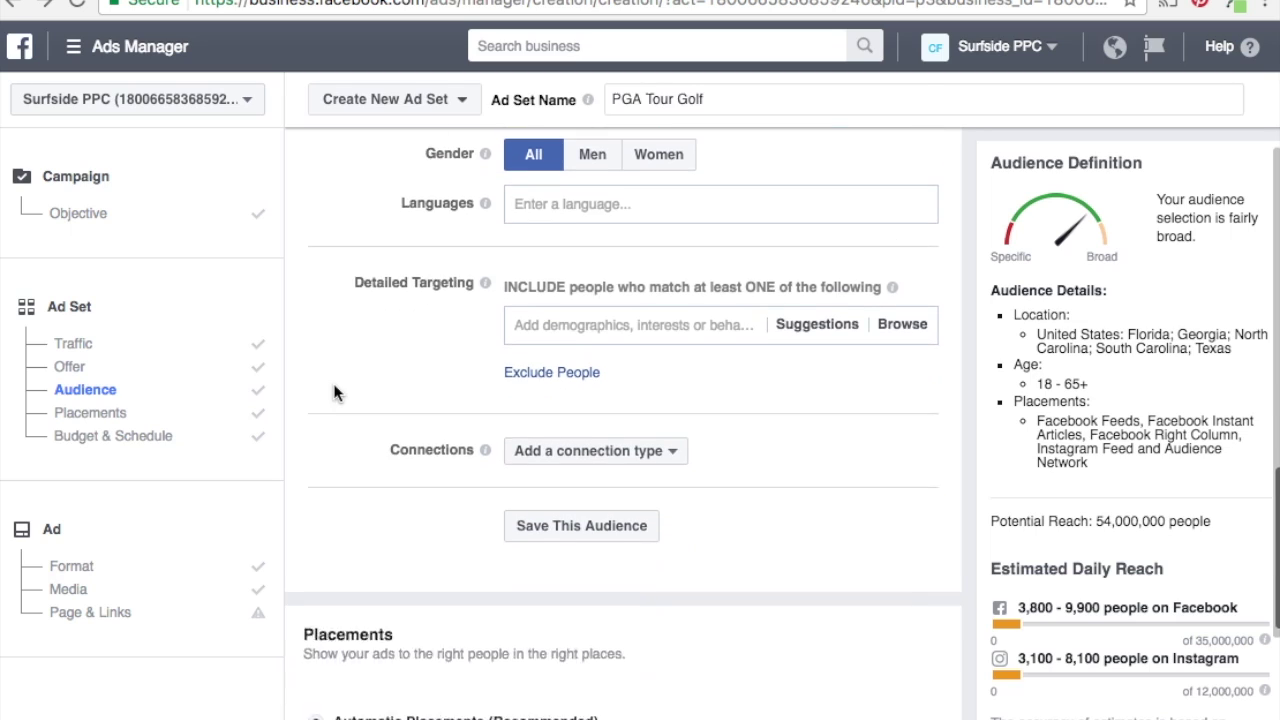
pyautogui.scroll(-1, 336, 390)
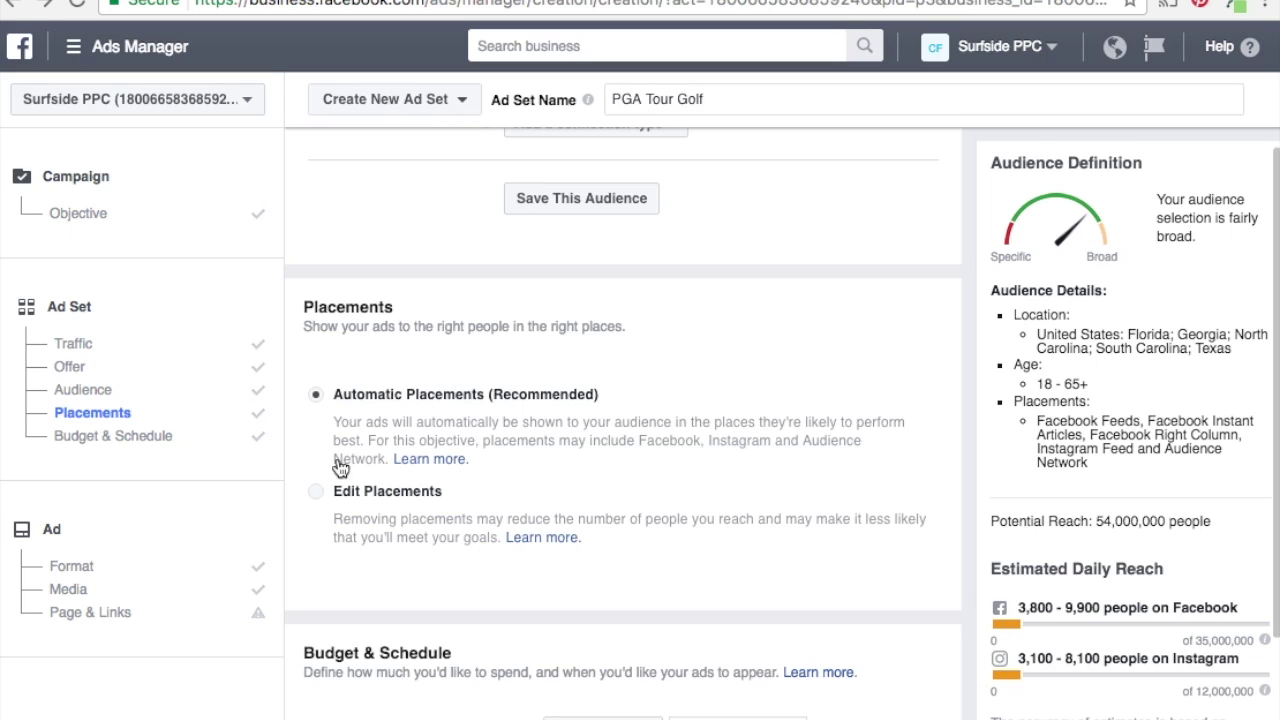
pyautogui.click(316, 493)
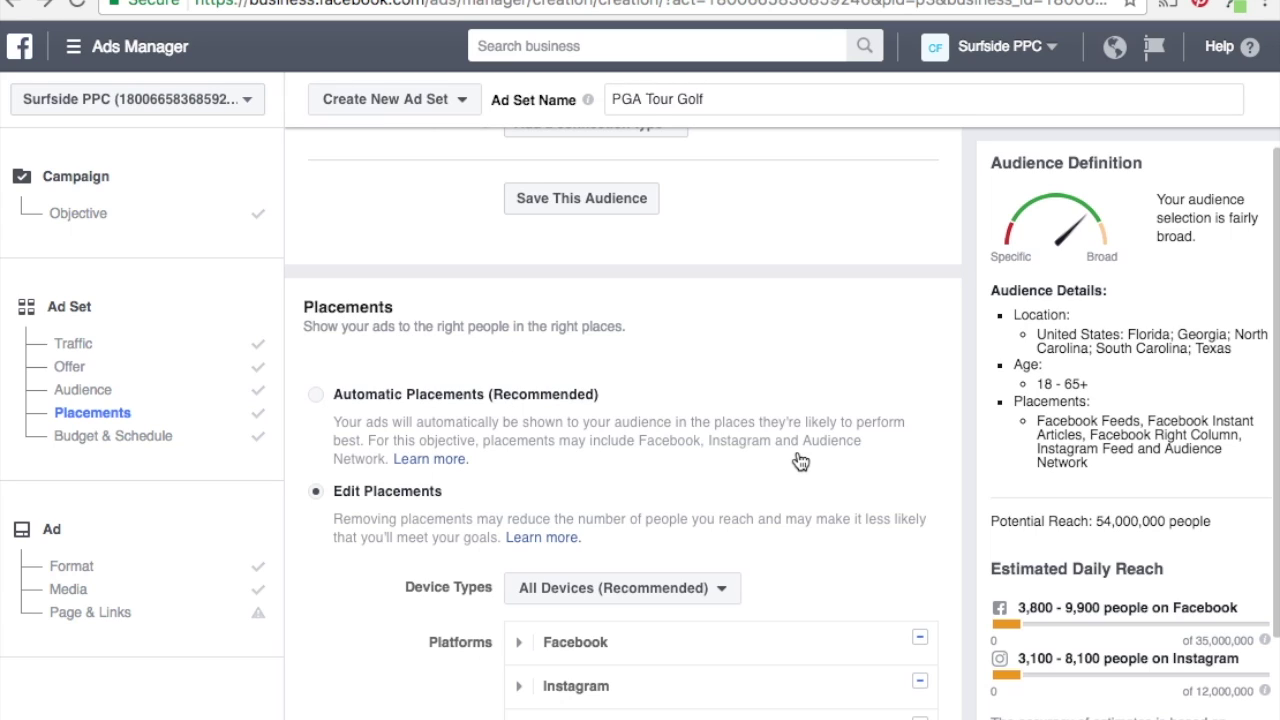
pyautogui.scroll(-3, 797, 450)
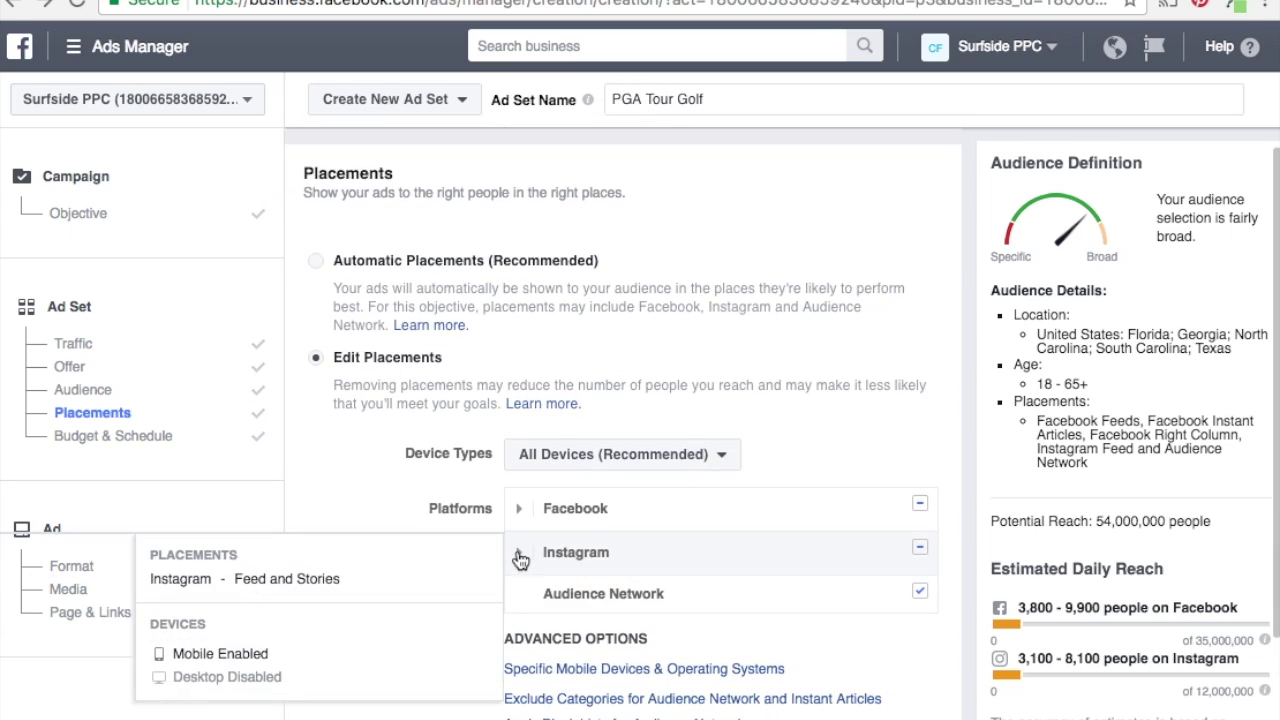
pyautogui.click(919, 549)
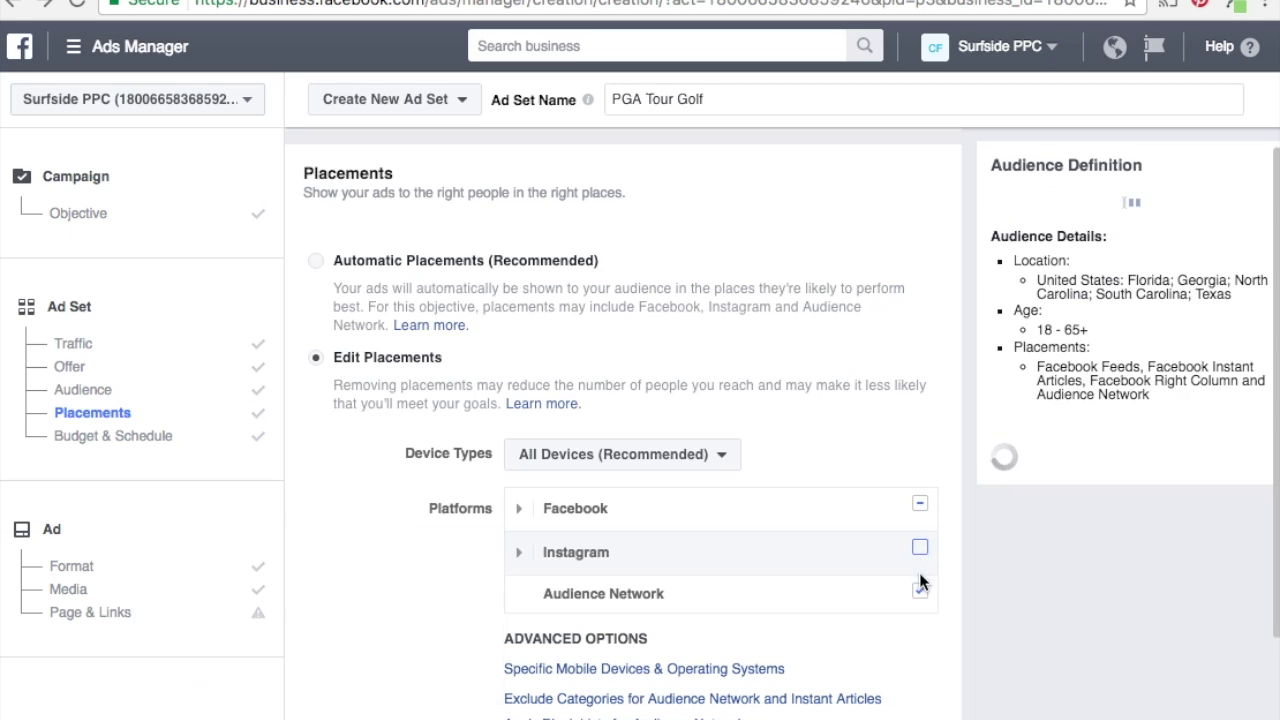
# - Exclude the Audience Network from the ad set's placements and examine the individual placements listed under Facebook
pyautogui.click(919, 592)
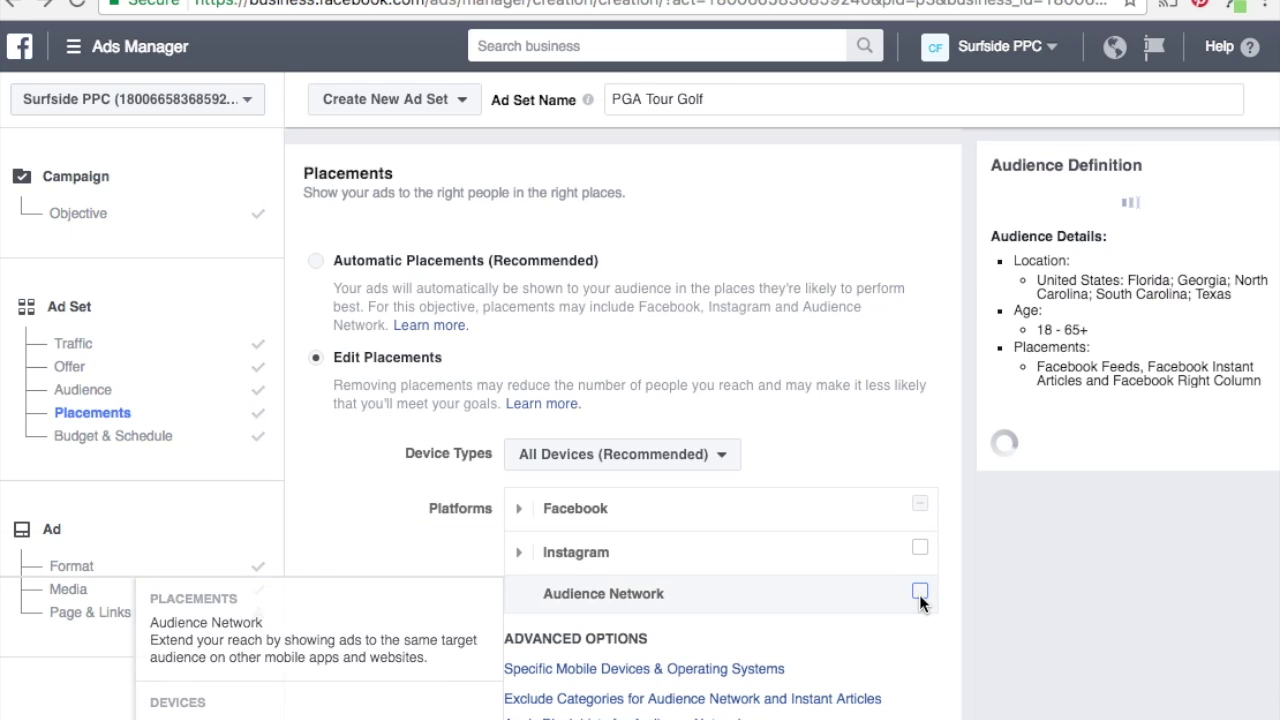
pyautogui.click(519, 509)
pyautogui.moveTo(596, 541)
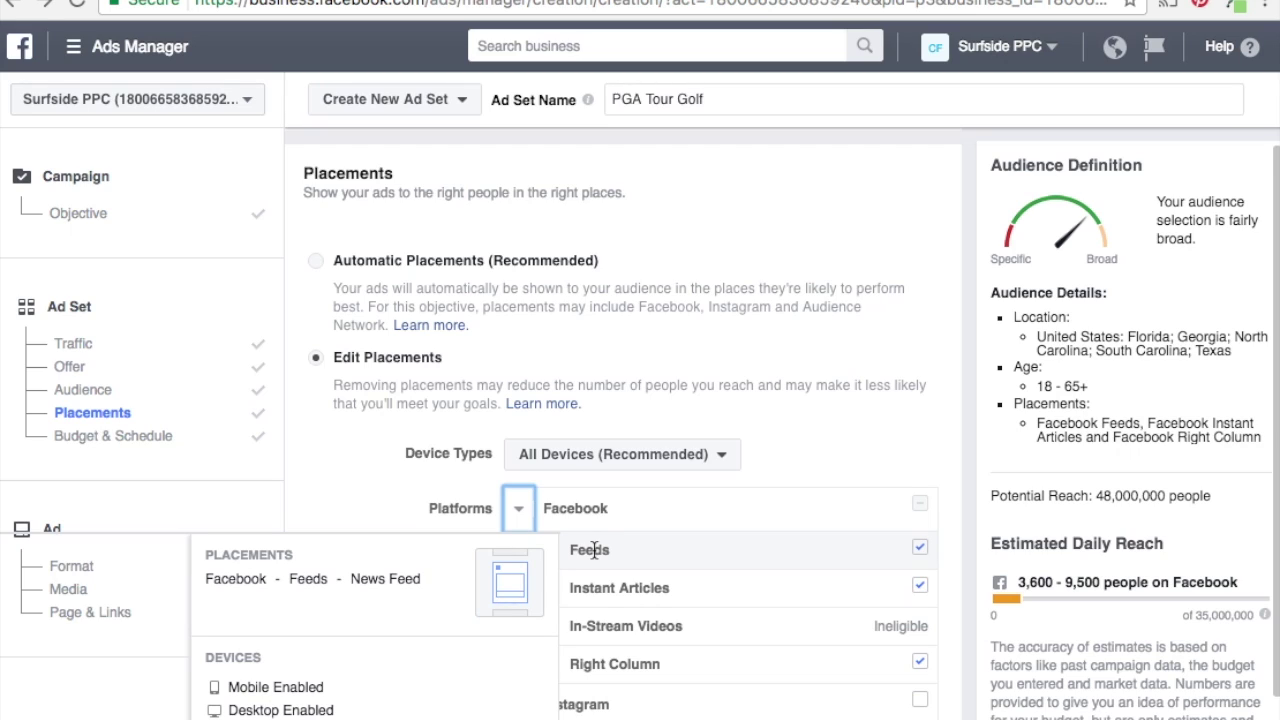
pyautogui.moveTo(594, 597)
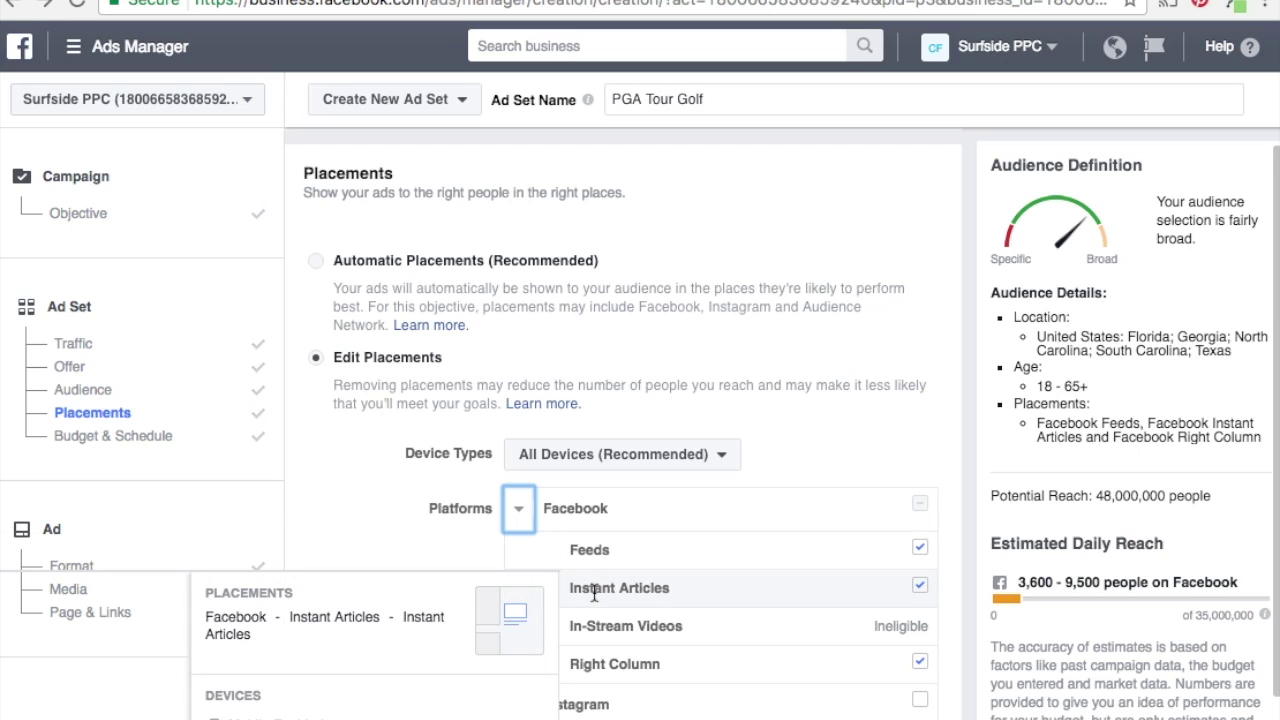
pyautogui.moveTo(580, 625)
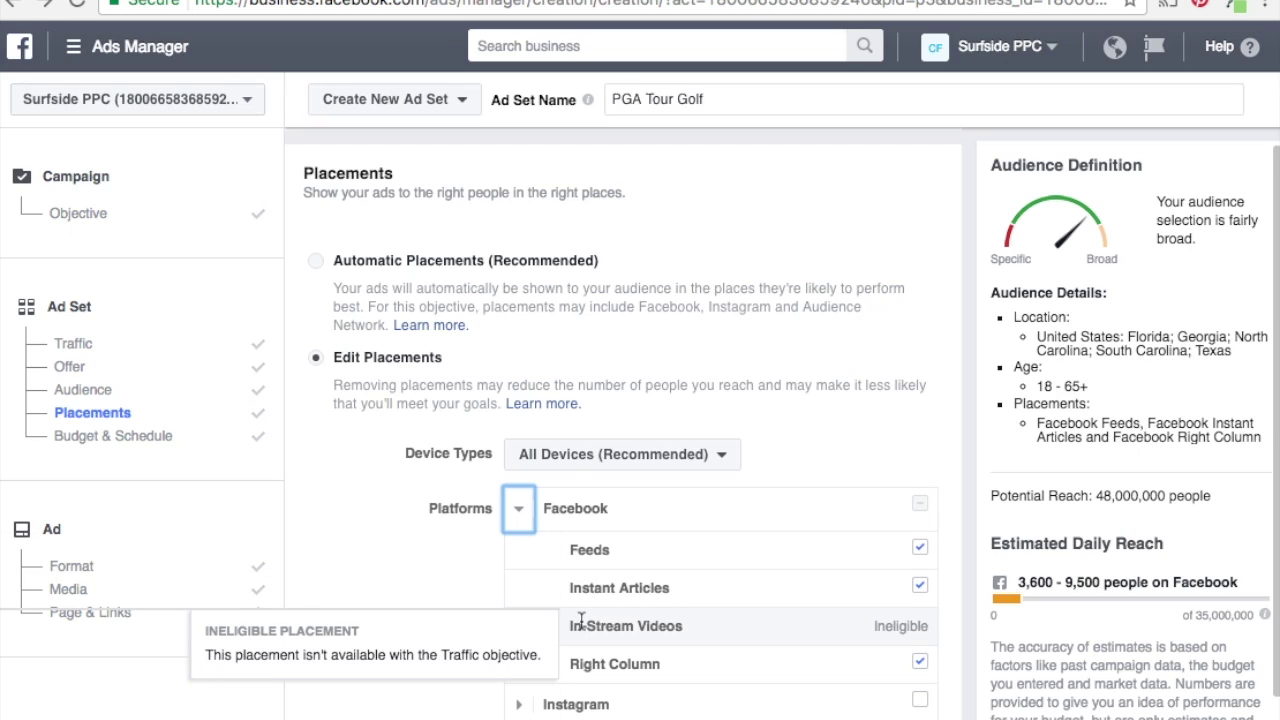
pyautogui.moveTo(588, 671)
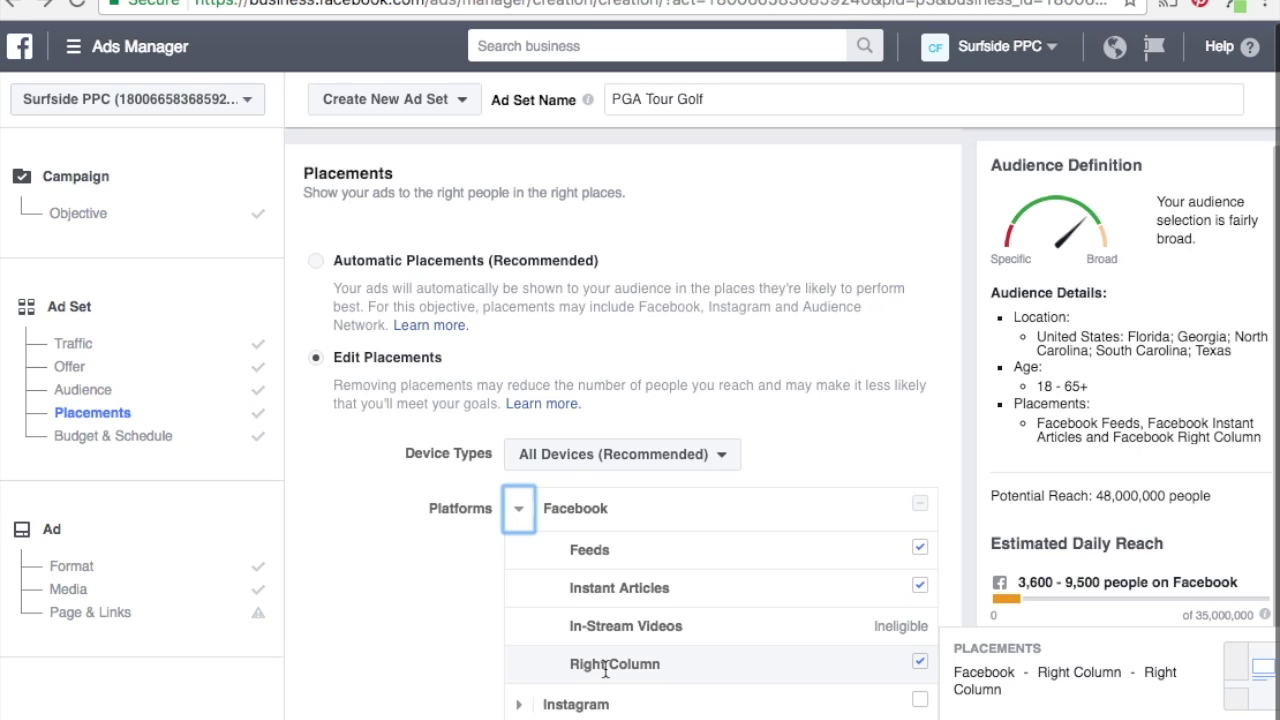
pyautogui.click(436, 539)
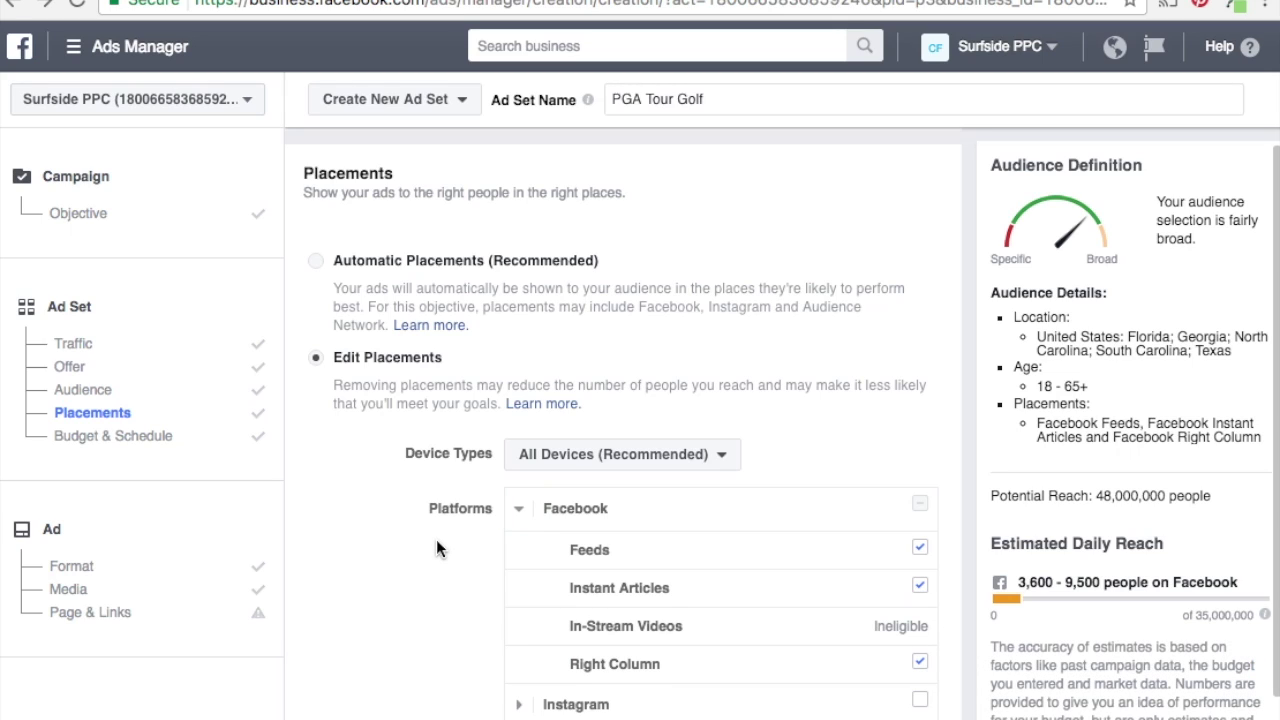
pyautogui.click(526, 510)
pyautogui.moveTo(921, 507)
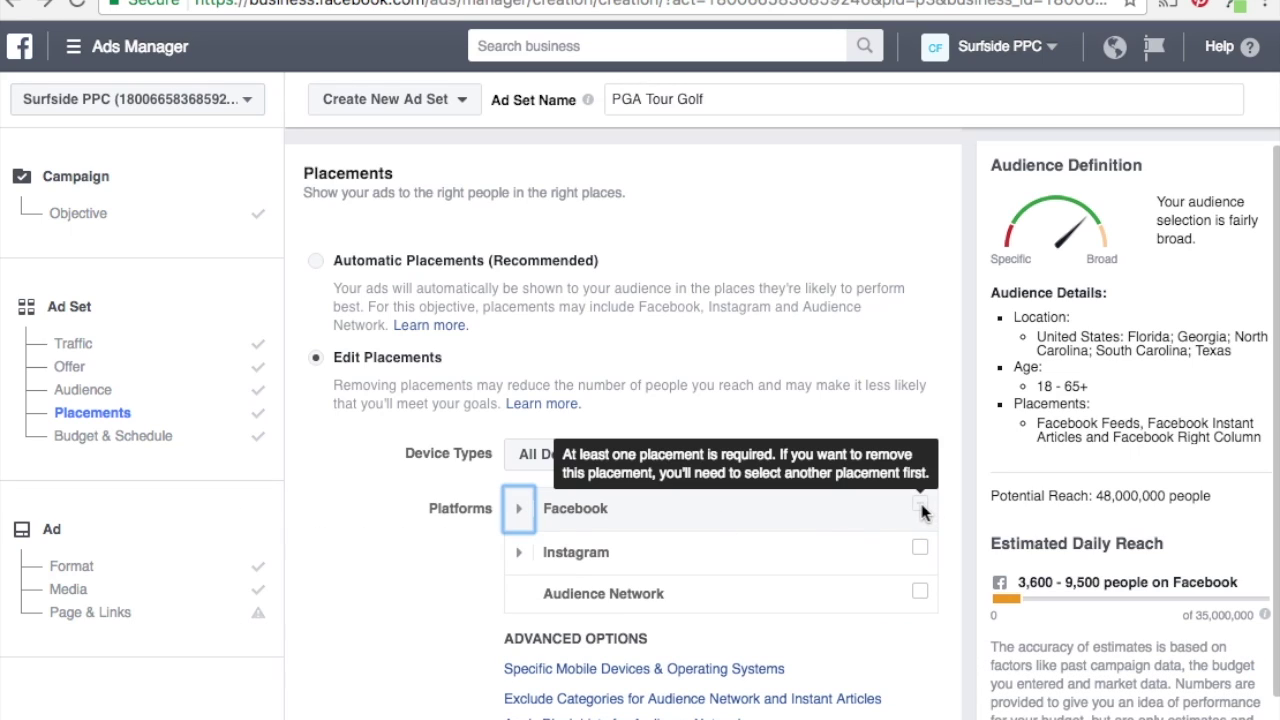
pyautogui.moveTo(760, 566)
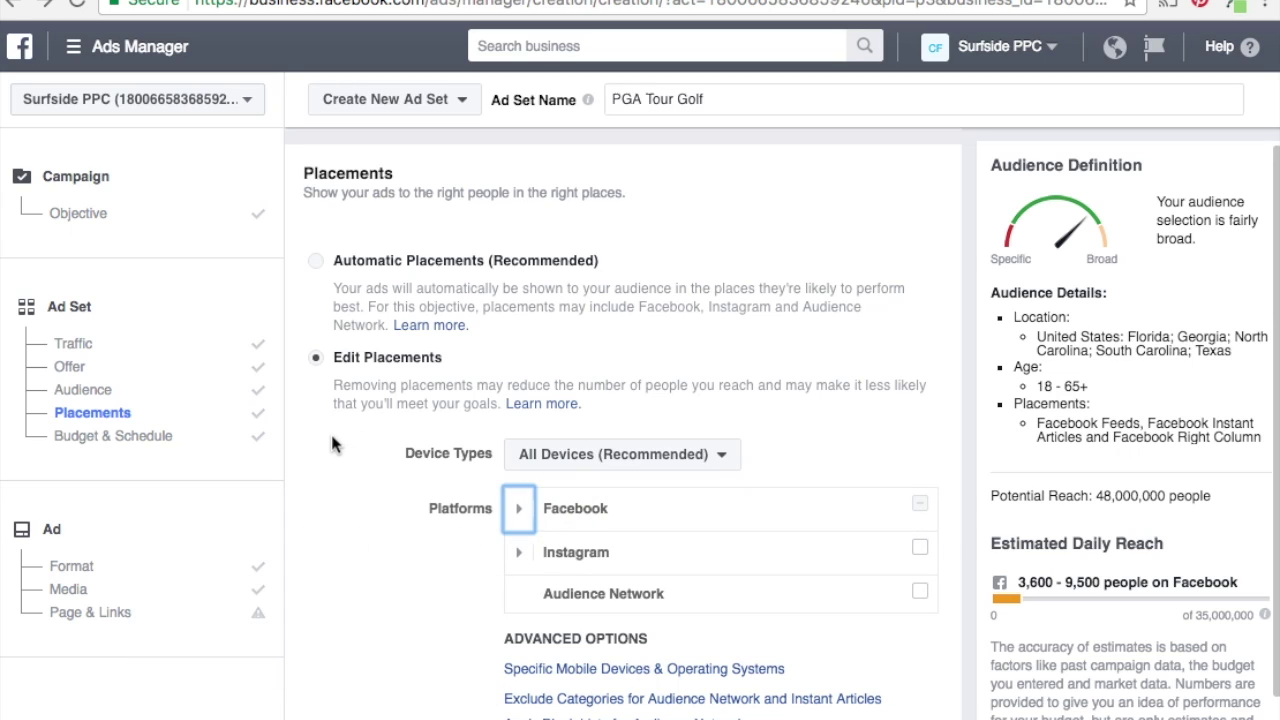
# - Examine the included locations on the audience map, zoomed out far enough to cover Texas, Florida, Georgia and the Carolinas
pyautogui.scroll(-2, 1180, 560)
pyautogui.scroll(2, 1110, 600)
pyautogui.scroll(10, 330, 438)
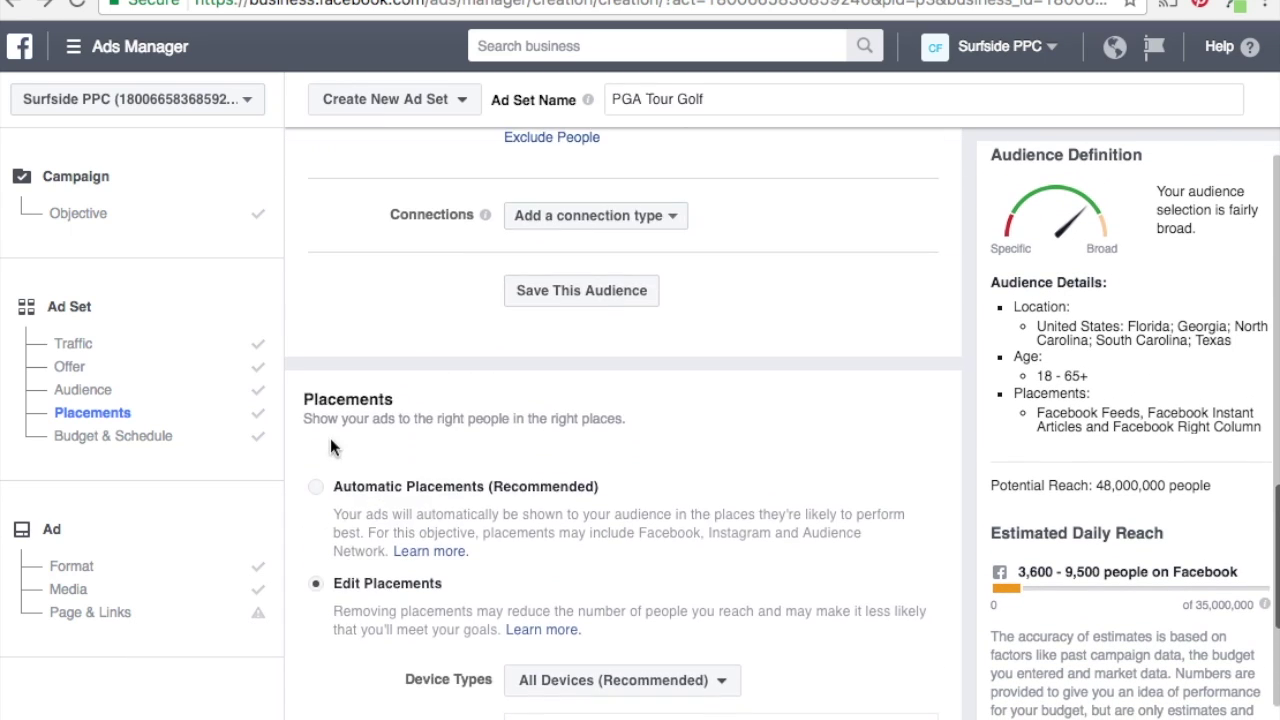
pyautogui.scroll(6, 330, 438)
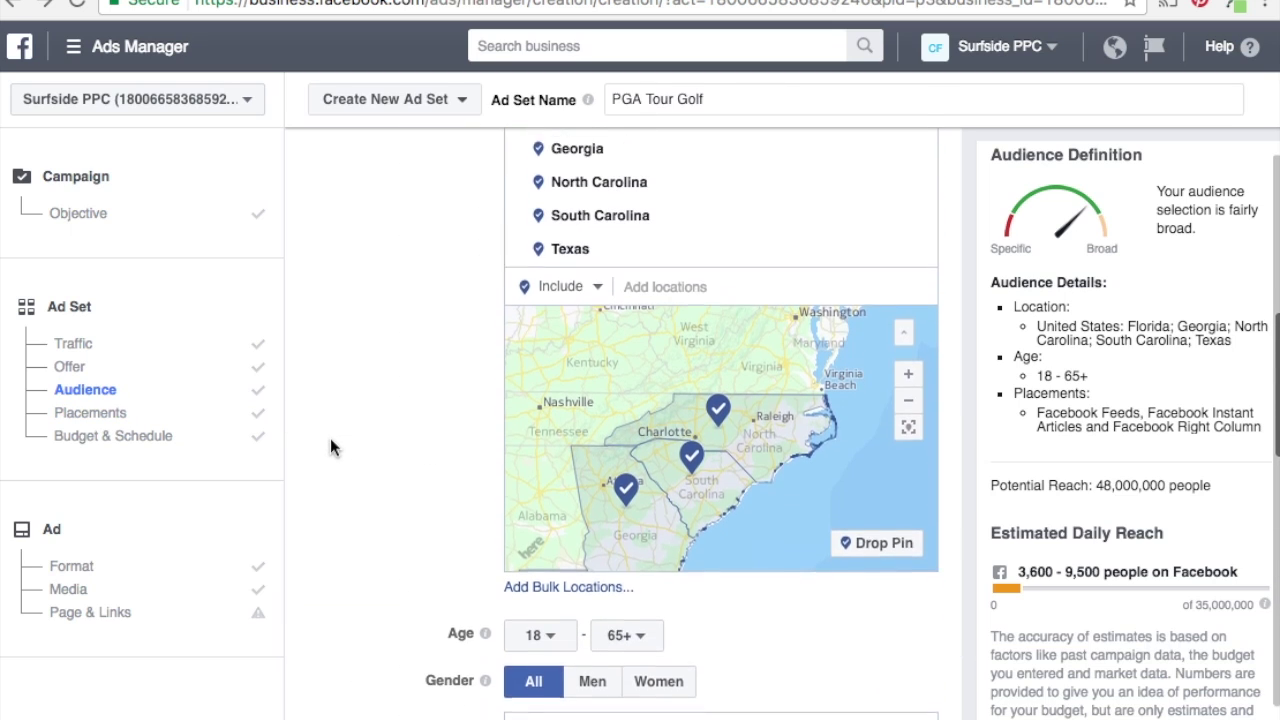
pyautogui.scroll(-3, 330, 438)
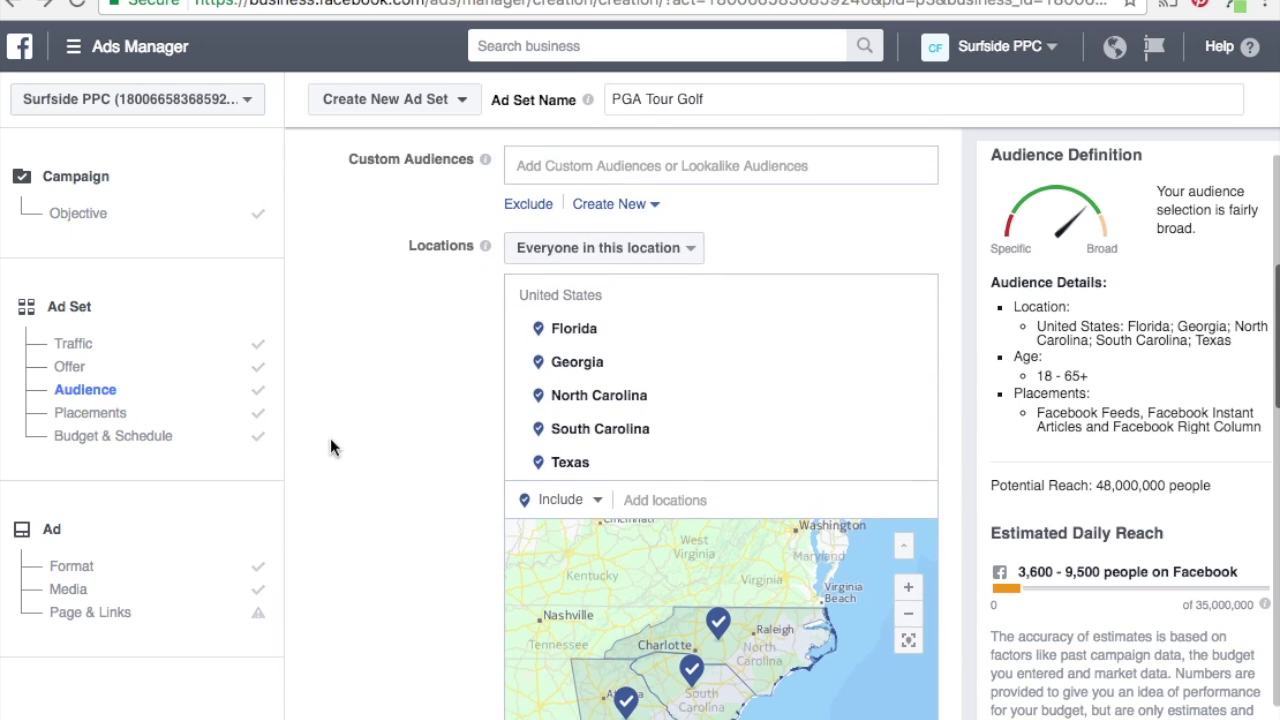
pyautogui.scroll(-2, 330, 438)
pyautogui.scroll(2, 546, 417)
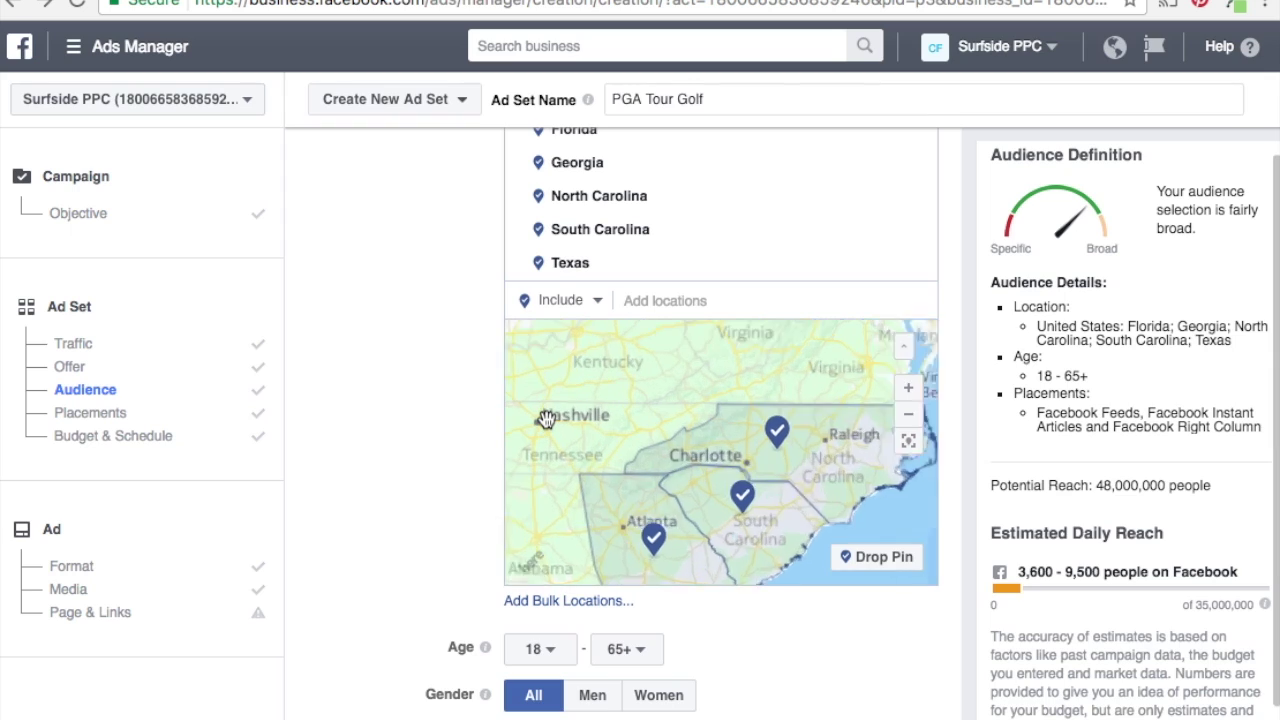
pyautogui.click(908, 415)
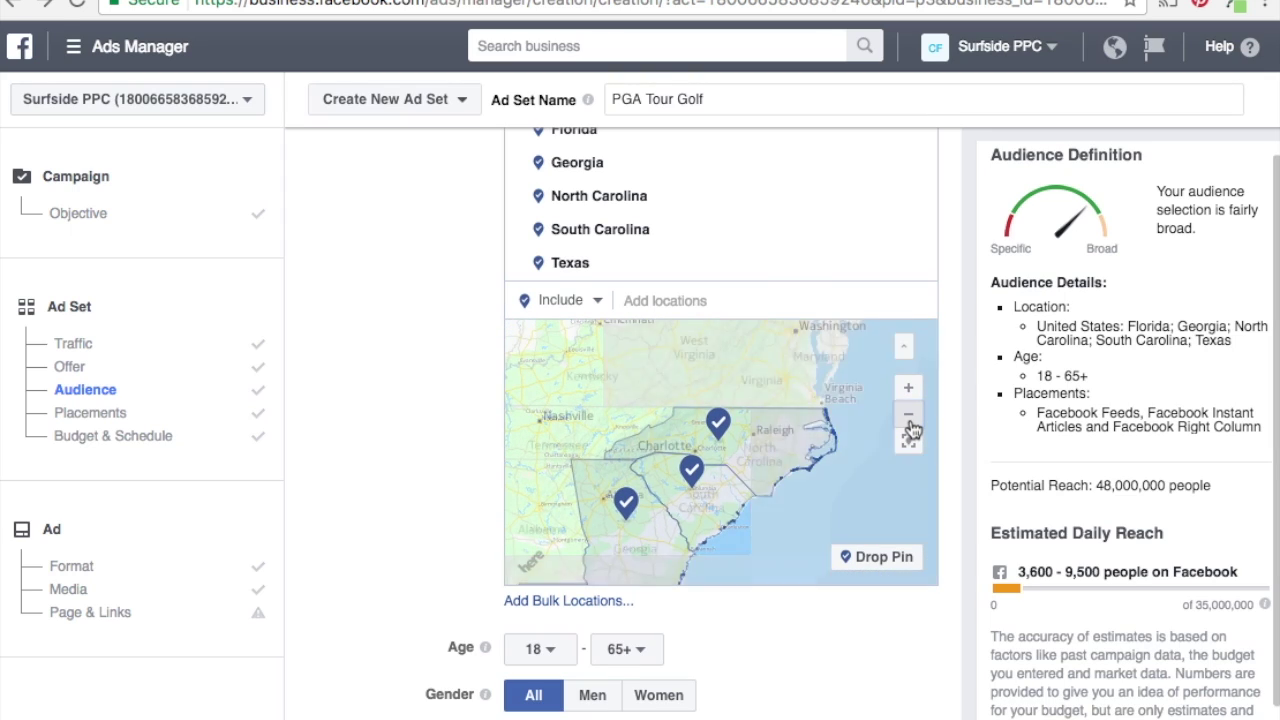
pyautogui.click(908, 415)
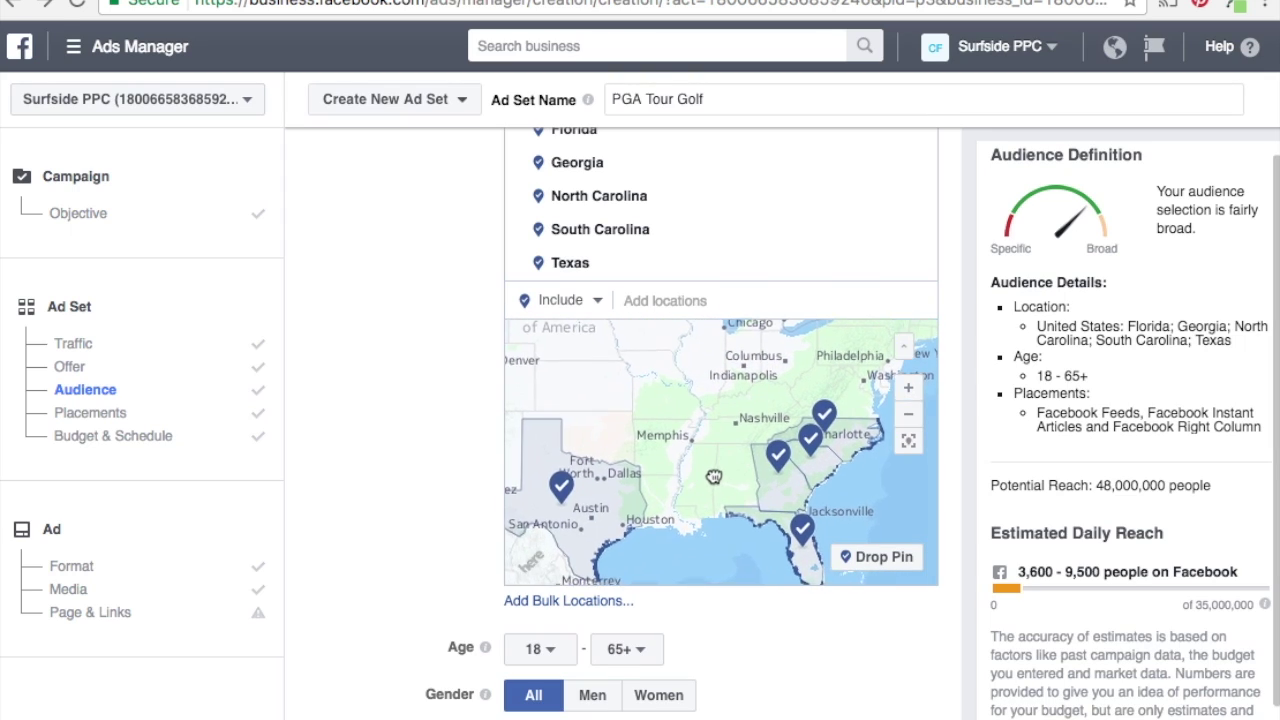
pyautogui.scroll(-3, 324, 509)
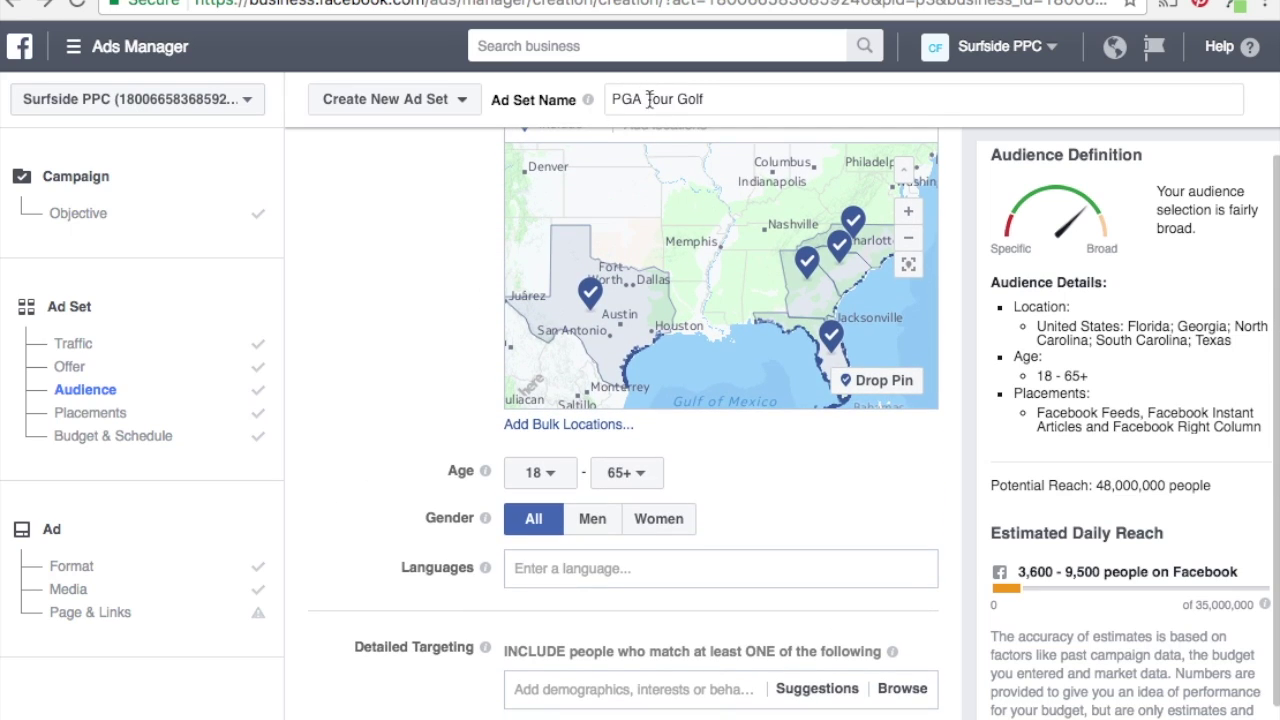
# - Set the audience's minimum age to 30
pyautogui.click(550, 474)
pyautogui.scroll(-5, 530, 300)
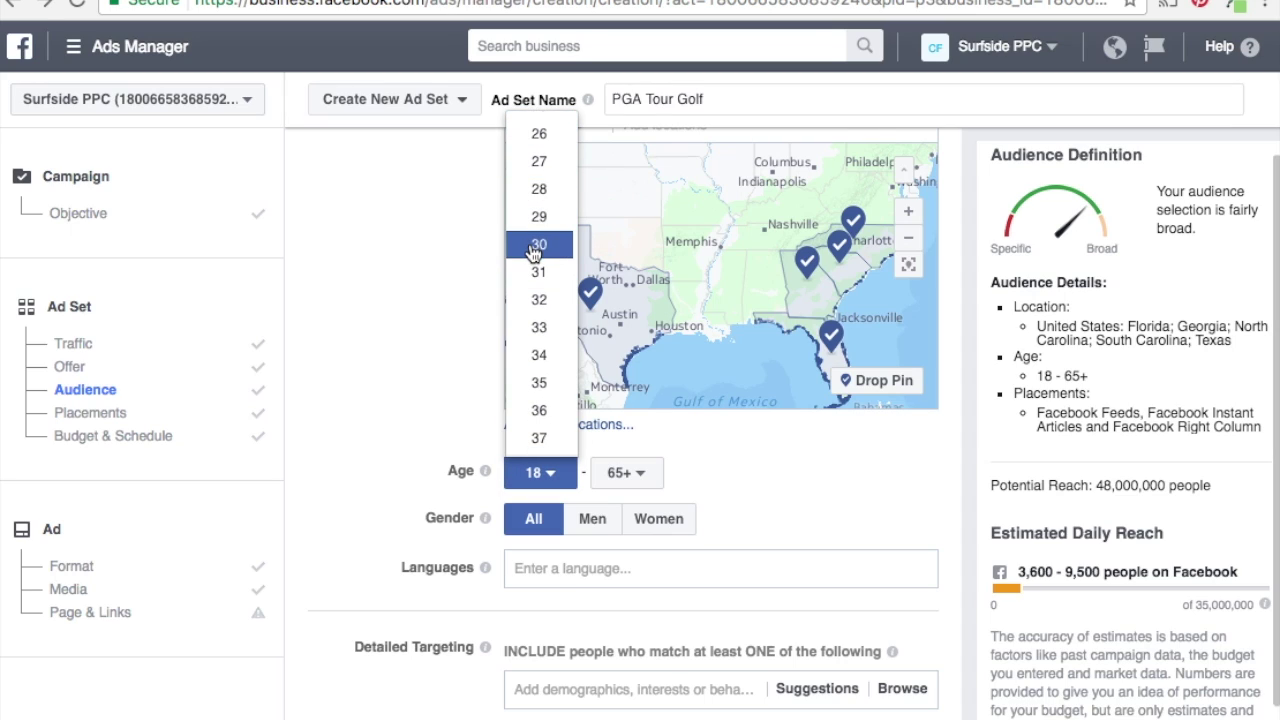
pyautogui.click(530, 245)
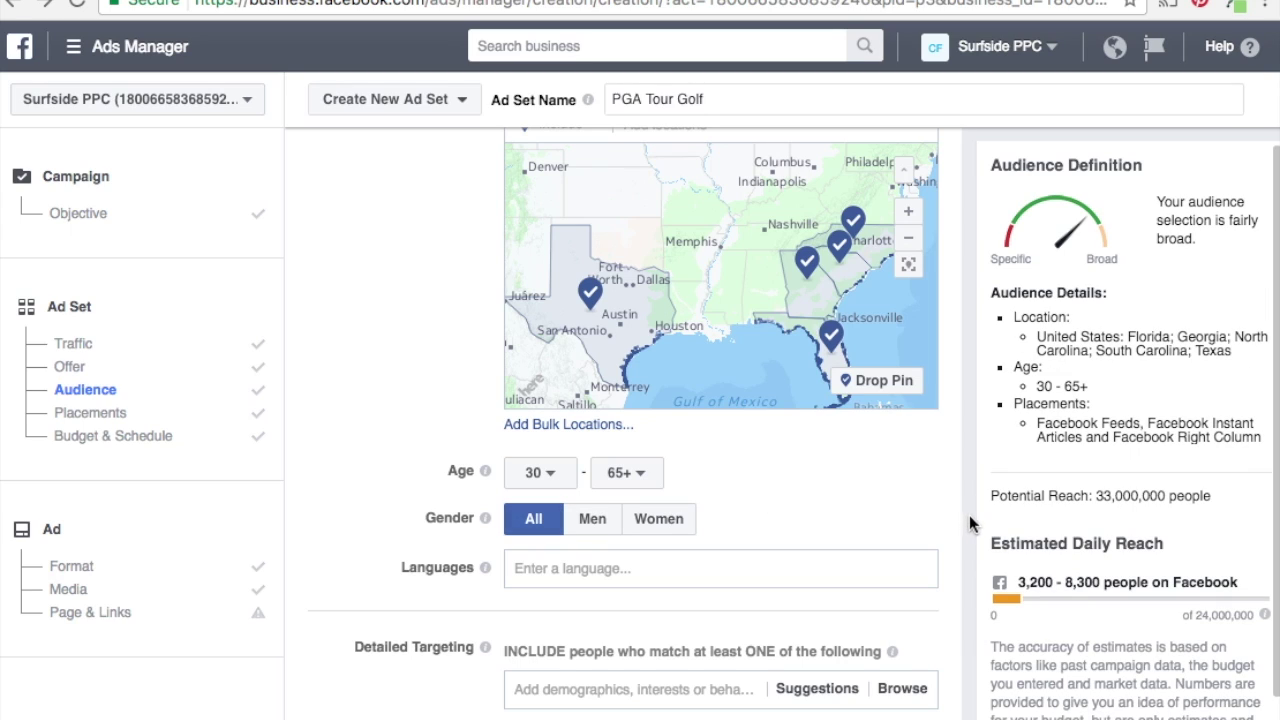
# - Restrict the audience's languages to English (All)
pyautogui.scroll(-2, 970, 519)
pyautogui.scroll(-2, 970, 519)
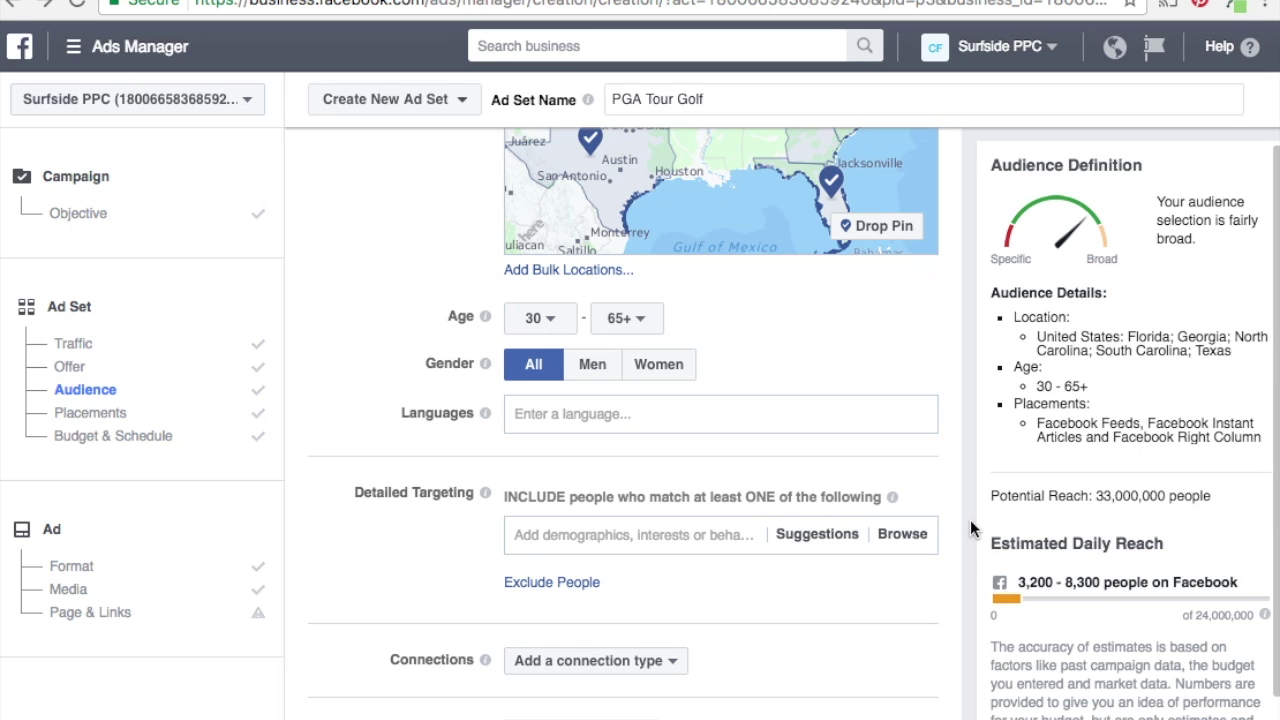
pyautogui.scroll(-2, 970, 519)
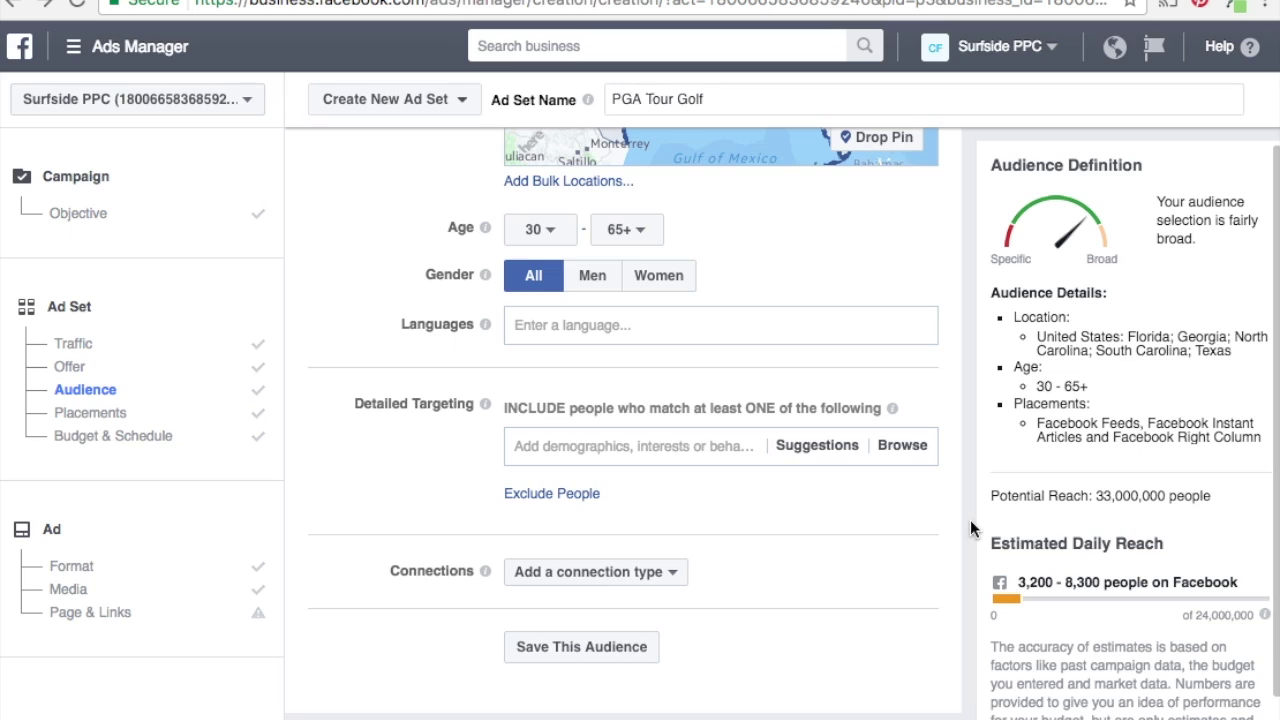
pyautogui.click(657, 321)
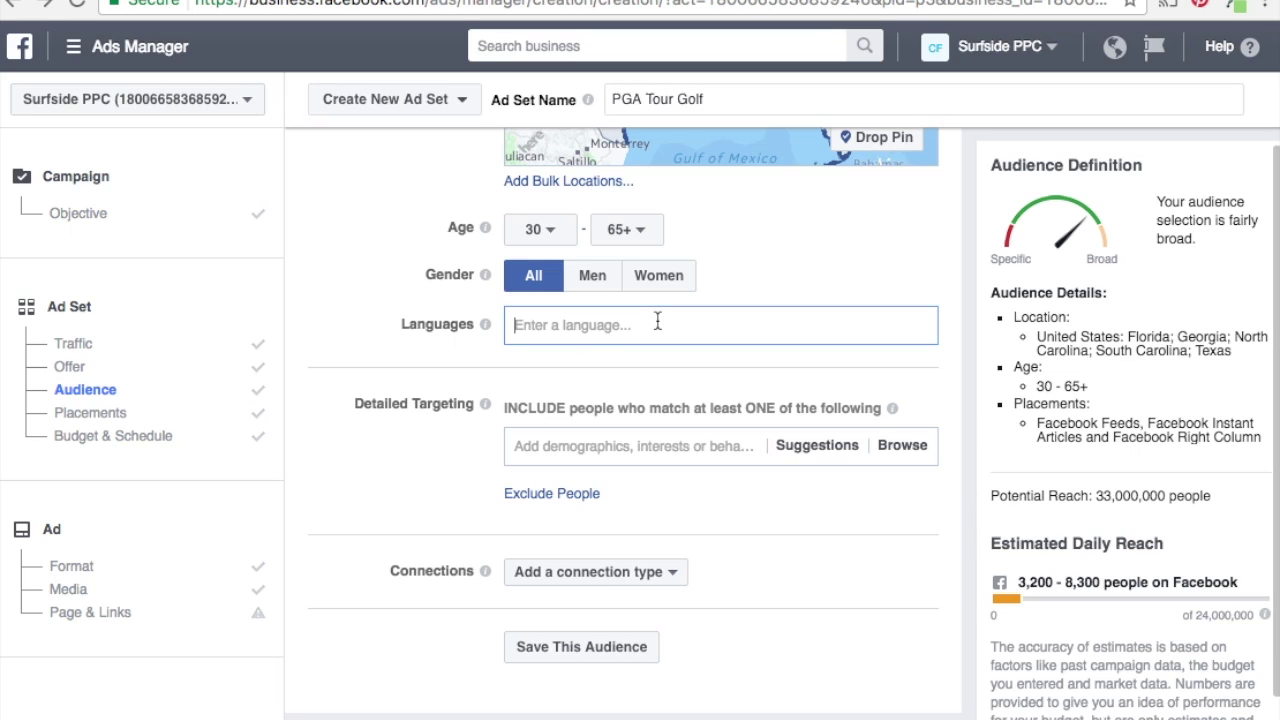
pyautogui.write('english')
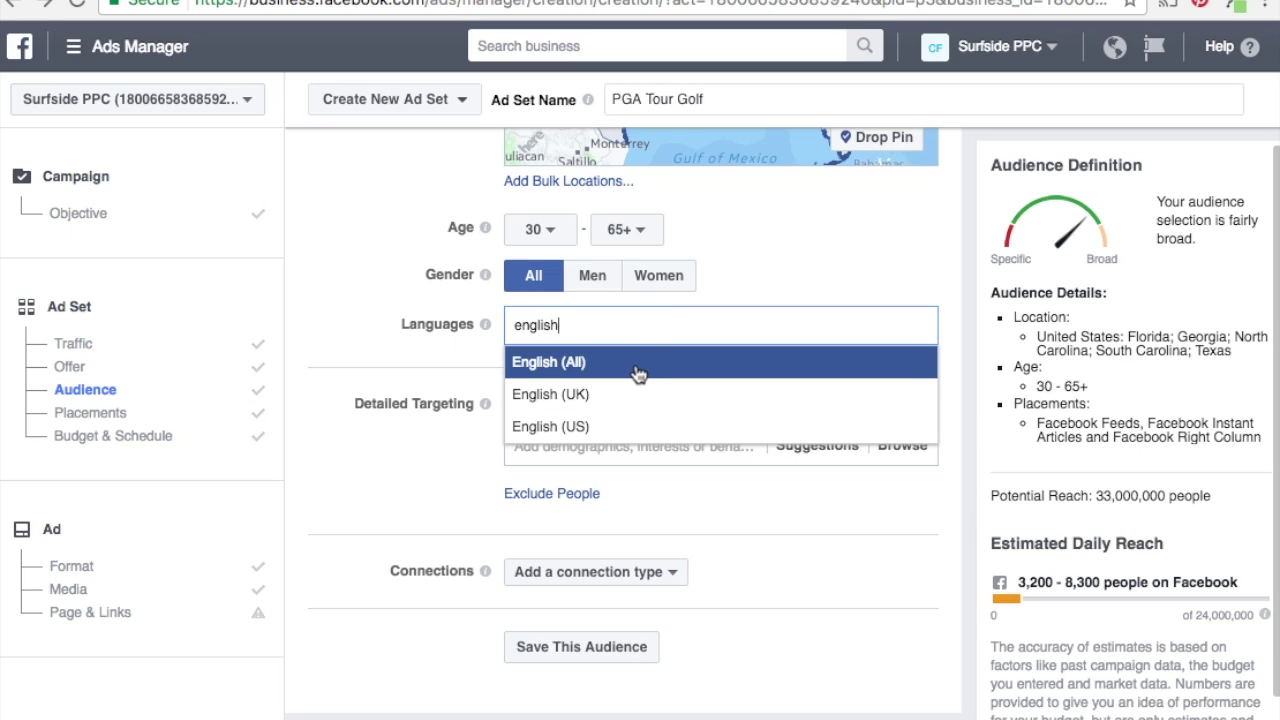
pyautogui.click(638, 372)
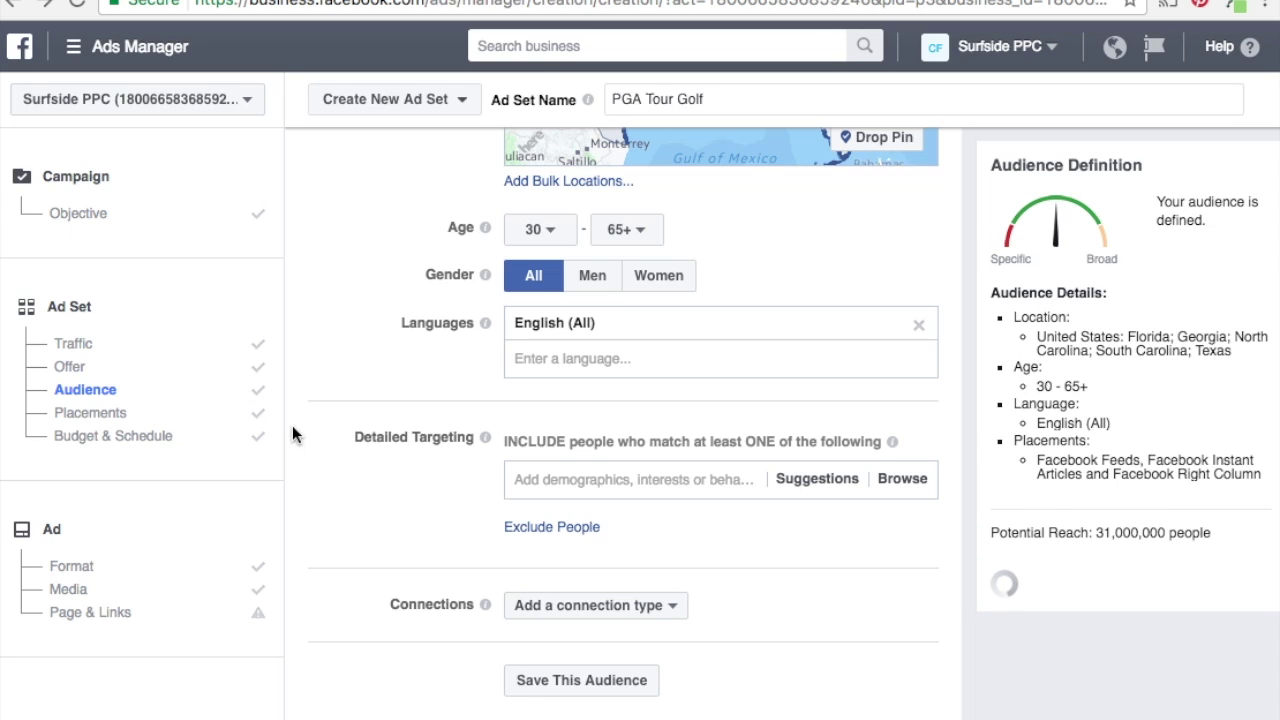
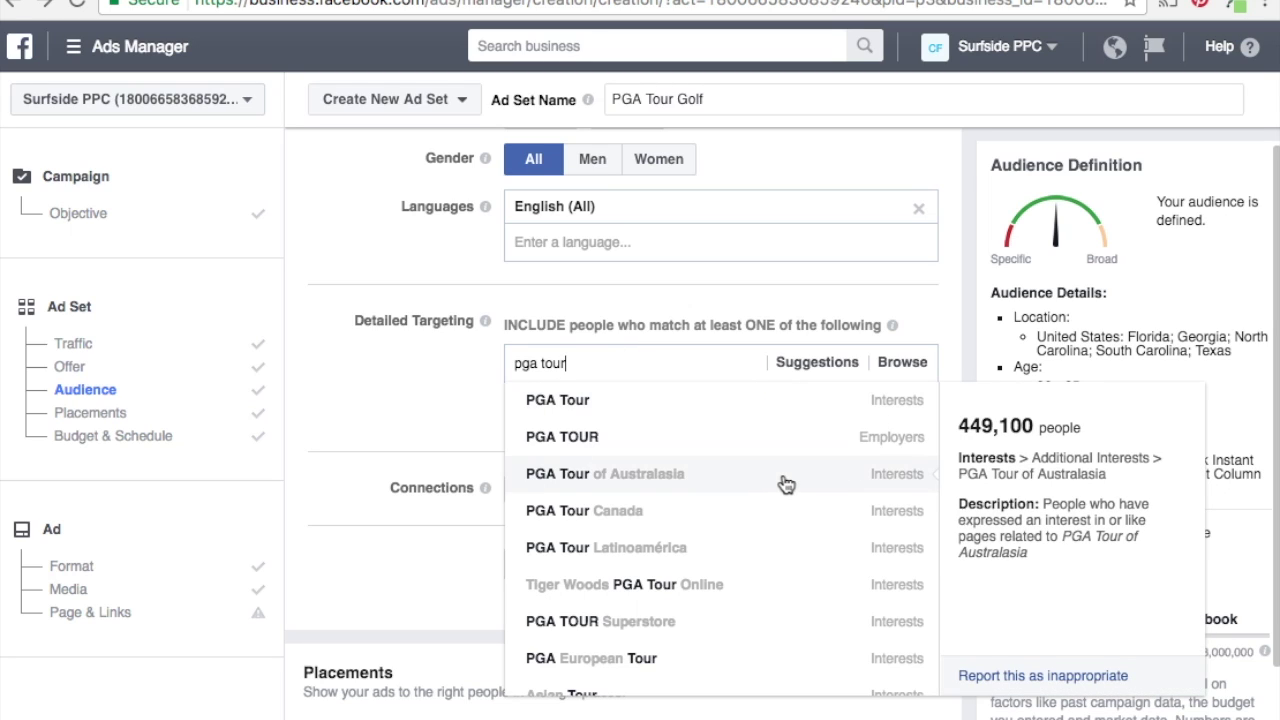
# - Look through the detailed targeting suggestions for "pga tour" and include the PGA Tour interest in the audience
pyautogui.scroll(-3, 786, 482)
pyautogui.scroll(3, 786, 484)
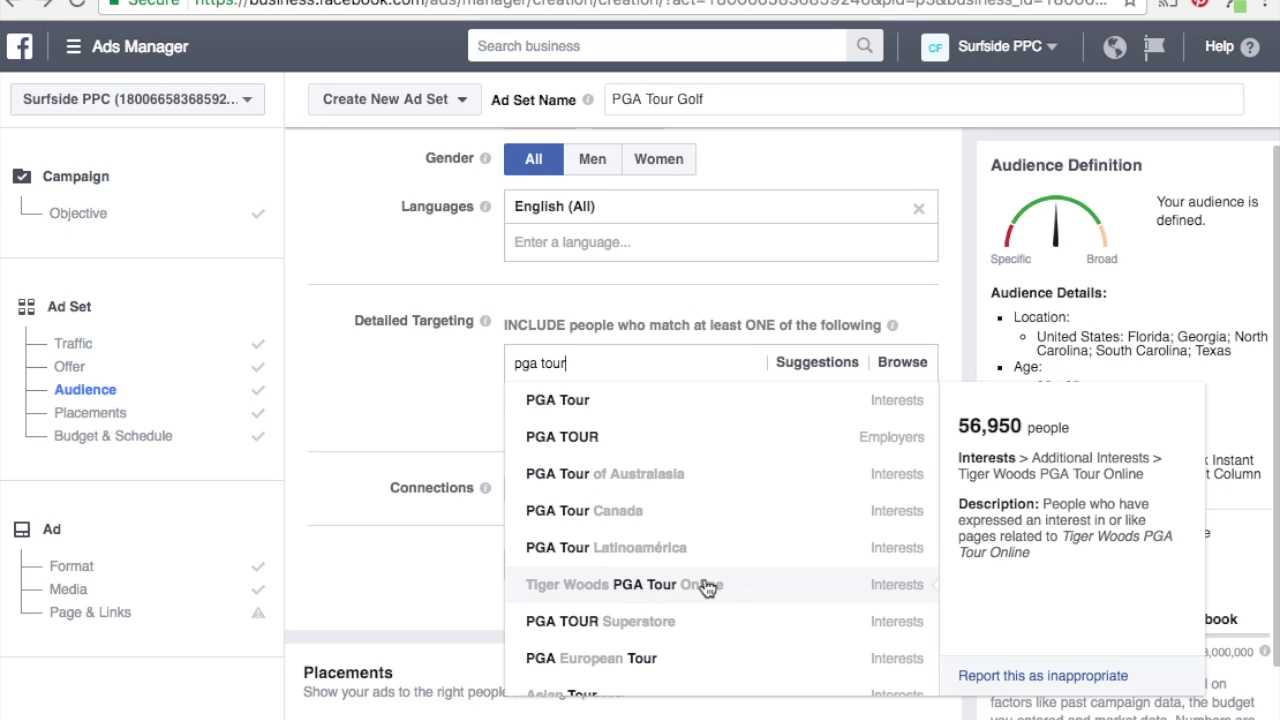
pyautogui.scroll(-2, 768, 580)
pyautogui.scroll(-1, 768, 580)
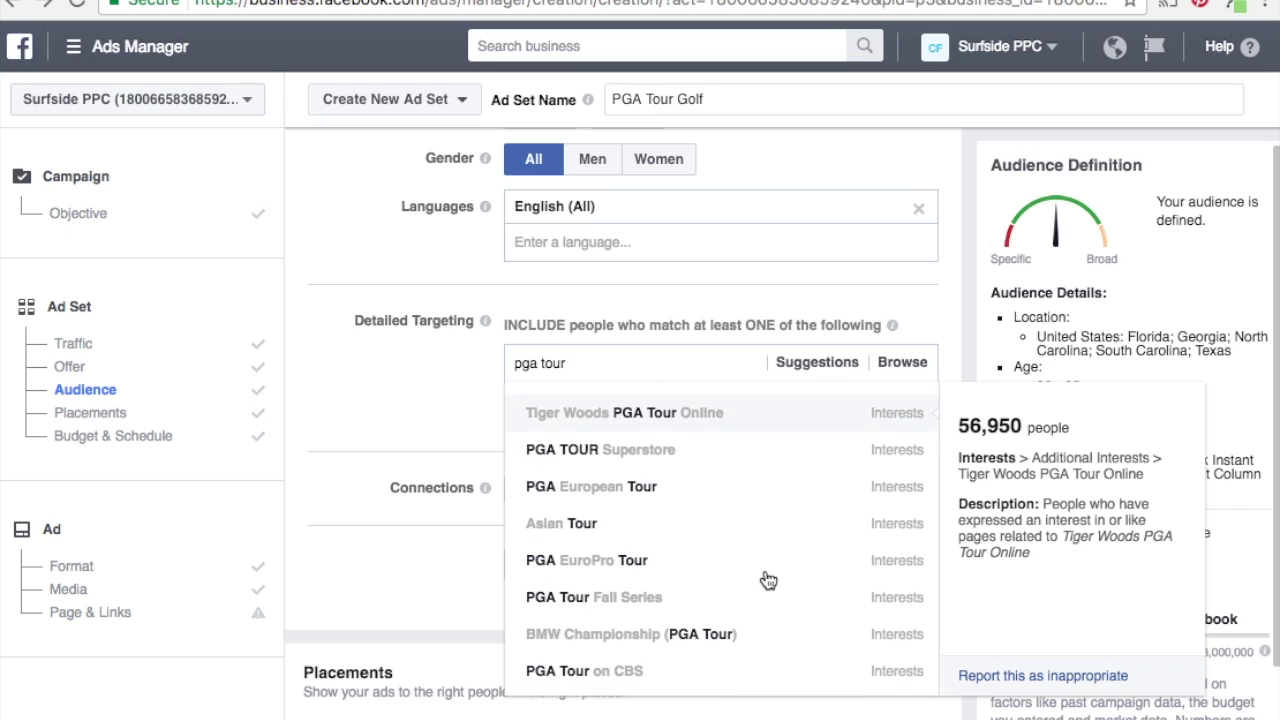
pyautogui.scroll(-1, 768, 580)
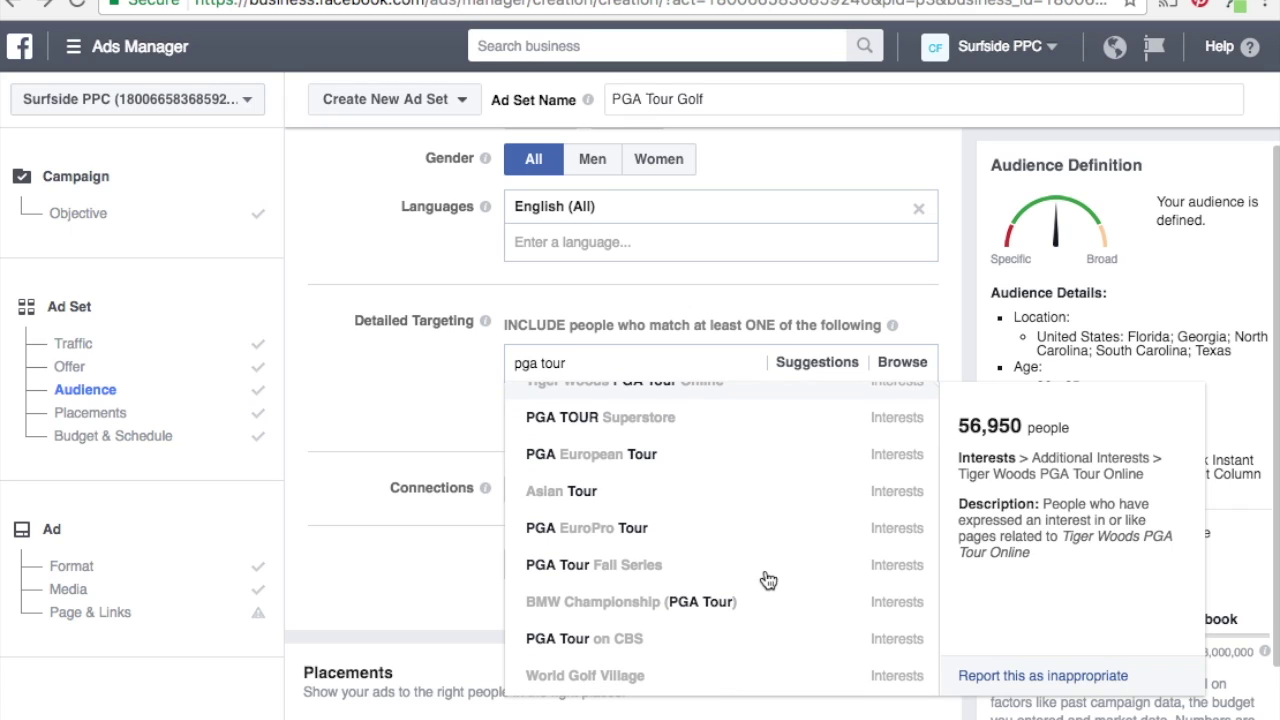
pyautogui.scroll(-1, 768, 580)
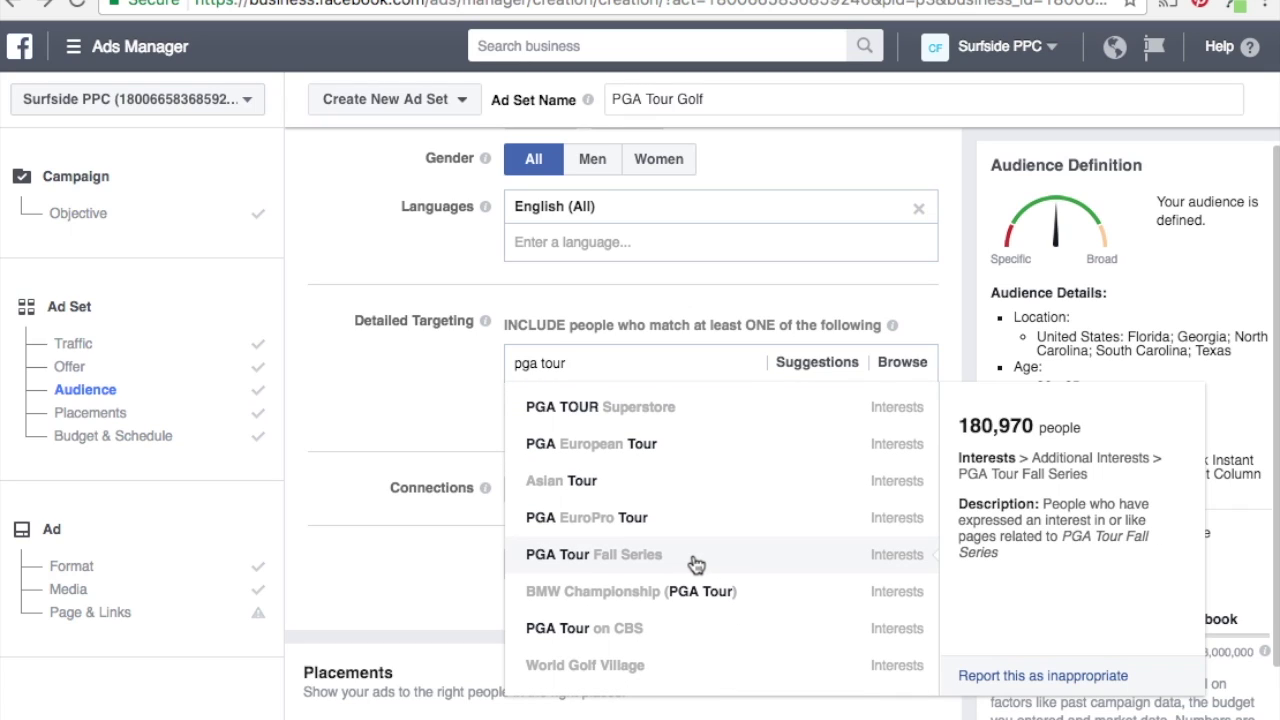
pyautogui.scroll(-2, 696, 565)
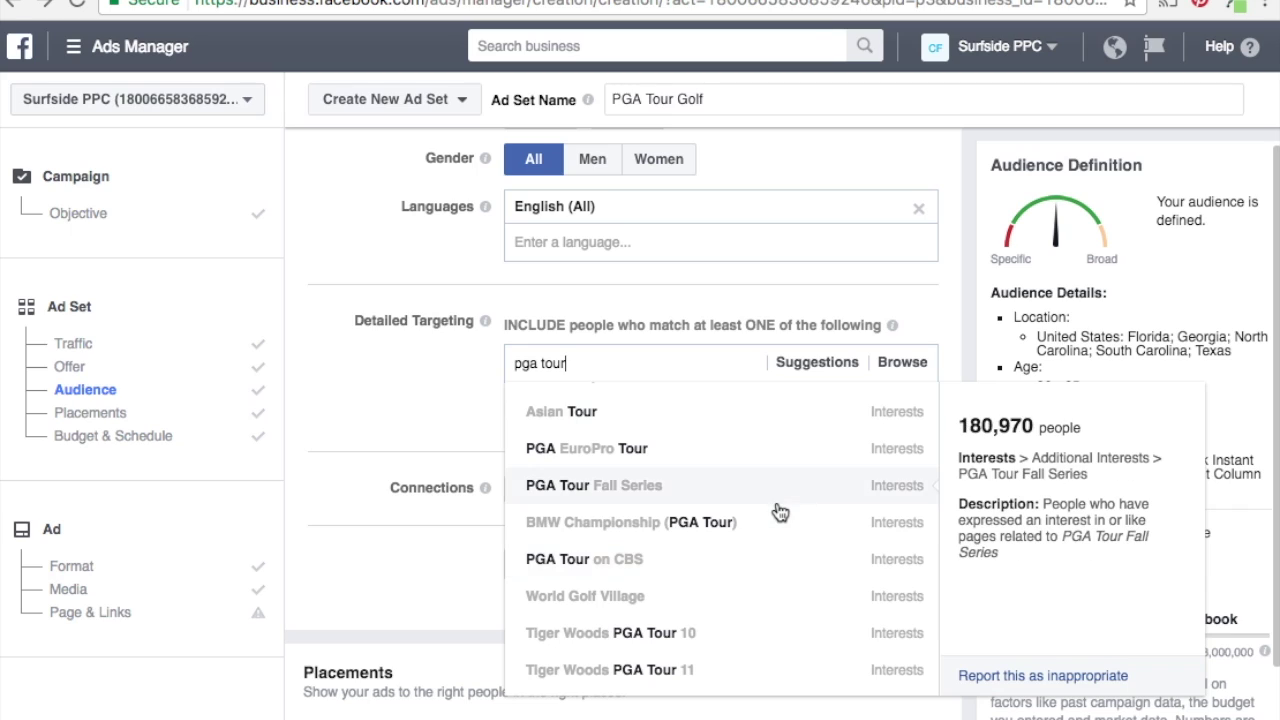
pyautogui.scroll(6, 777, 509)
pyautogui.scroll(1, 780, 512)
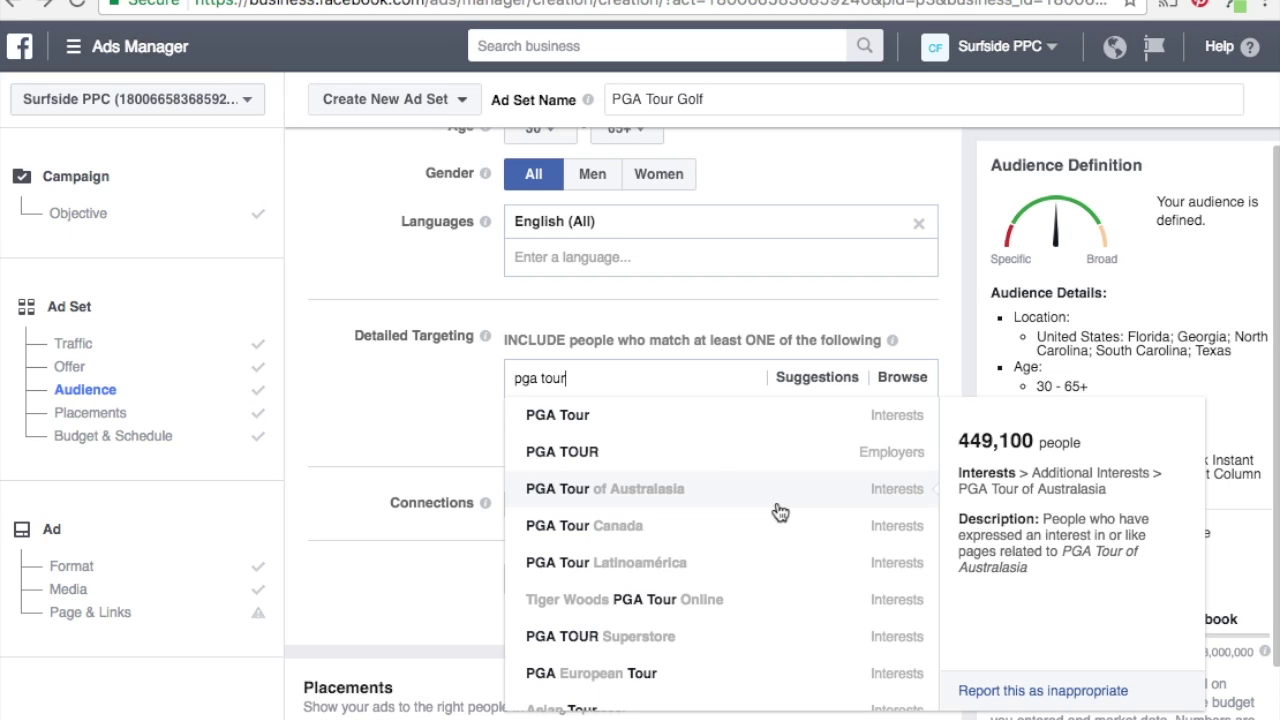
pyautogui.click(678, 420)
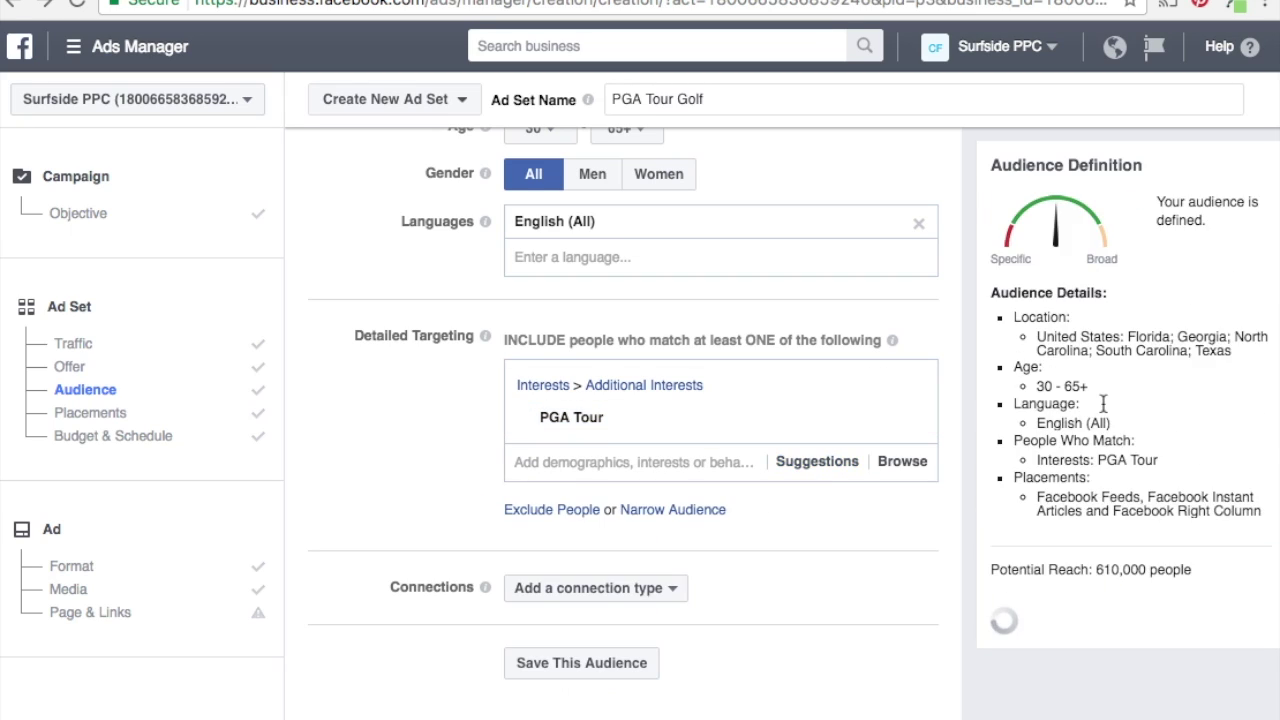
# - Examine the audience's potential reach and estimated daily reach on Facebook, and review the audience settings
pyautogui.moveTo(1098, 577); pyautogui.dragTo(1160, 570)
pyautogui.click(1165, 569)
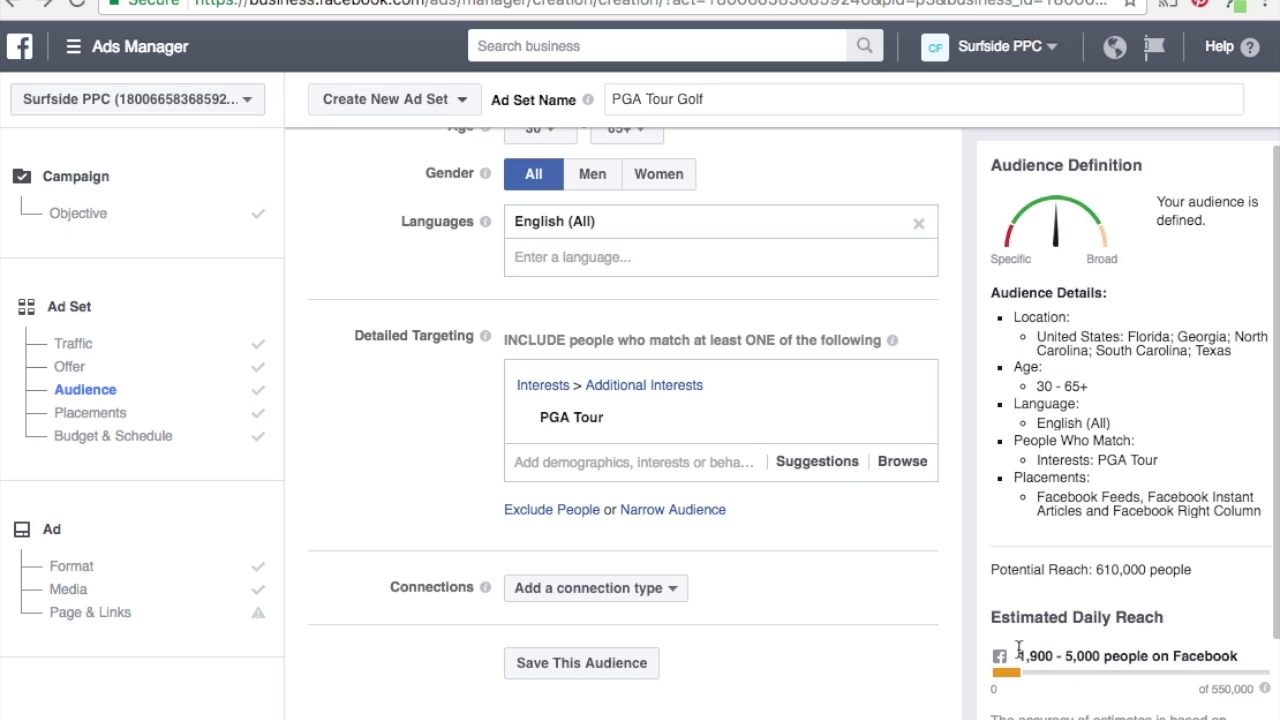
pyautogui.moveTo(1019, 657); pyautogui.dragTo(1102, 650)
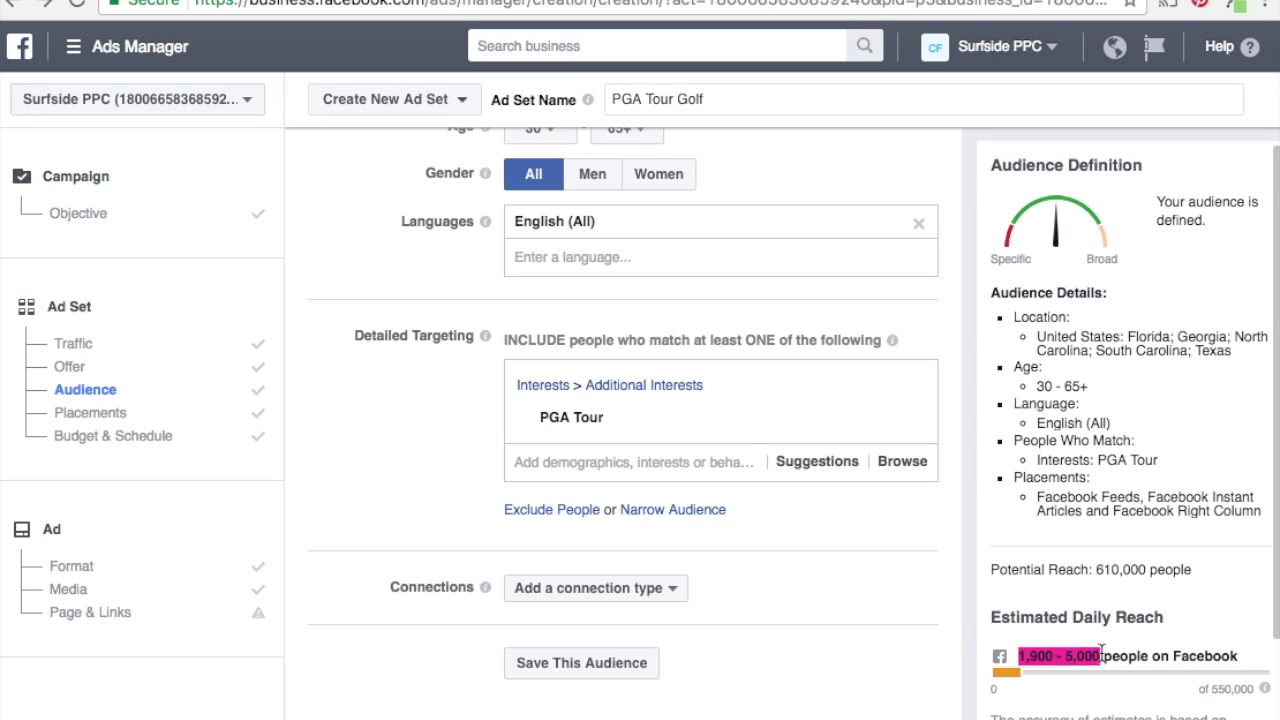
pyautogui.click(1101, 651)
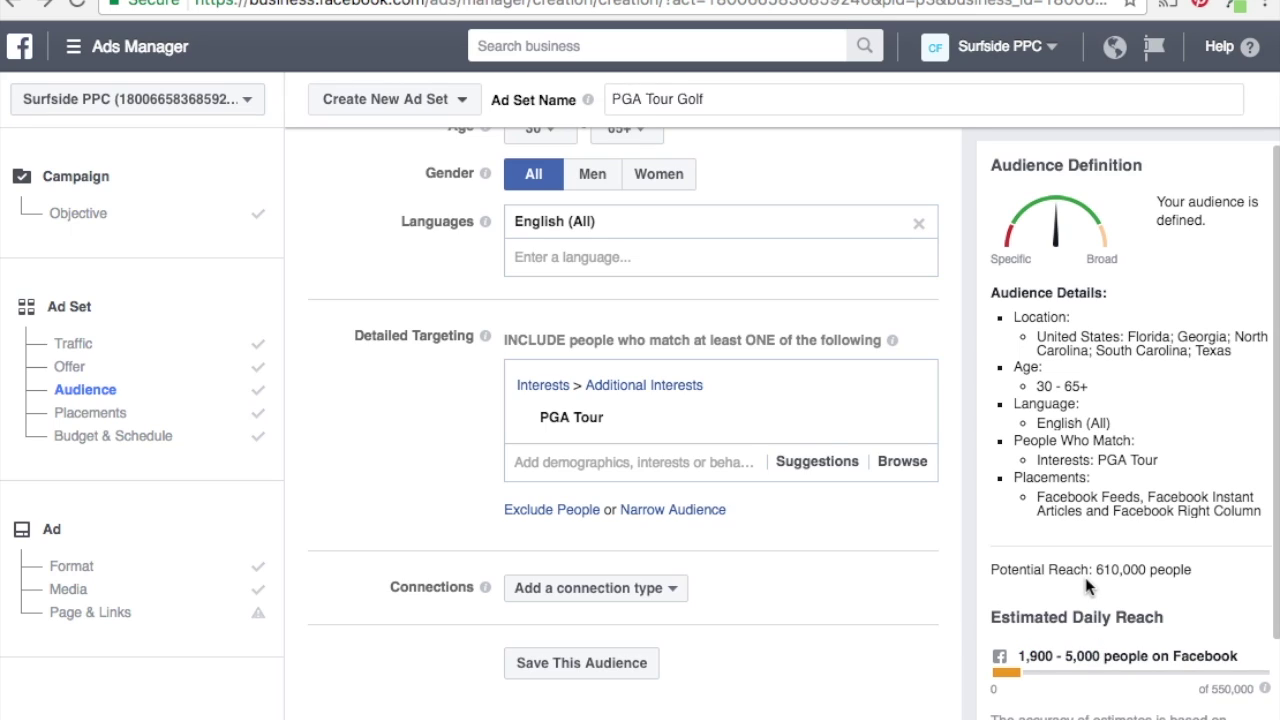
pyautogui.scroll(8, 314, 428)
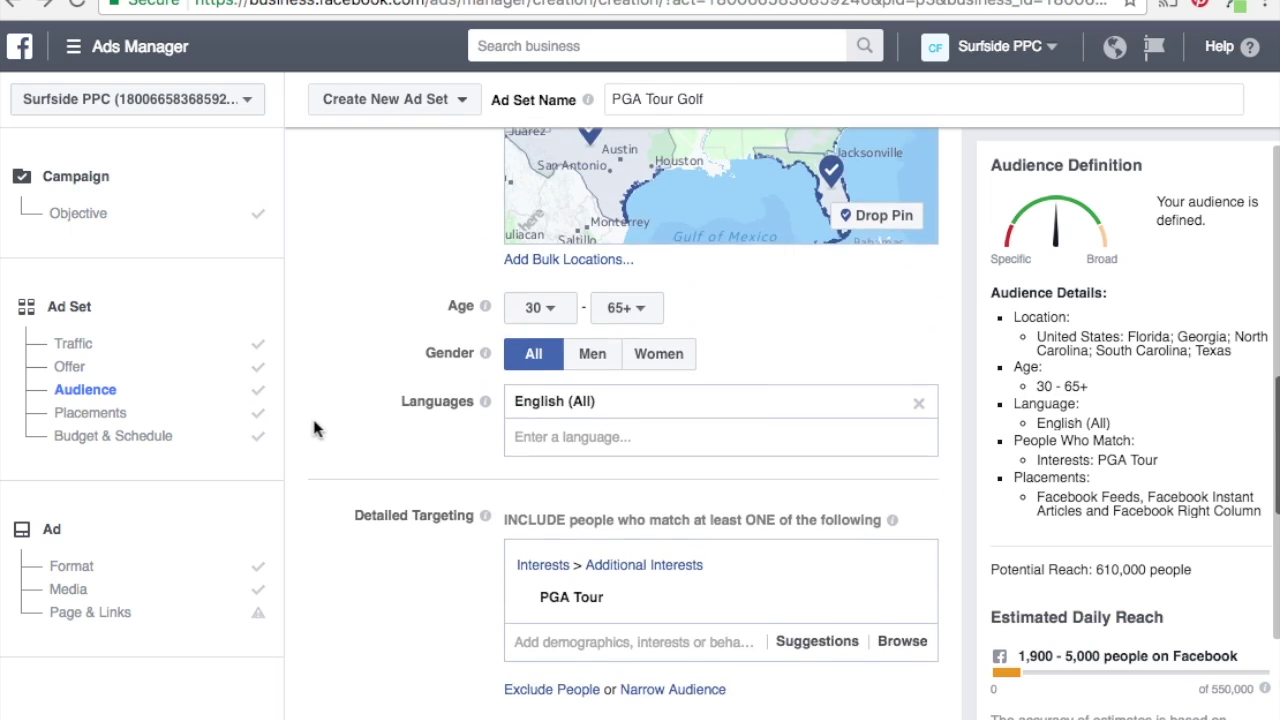
pyautogui.scroll(6, 313, 428)
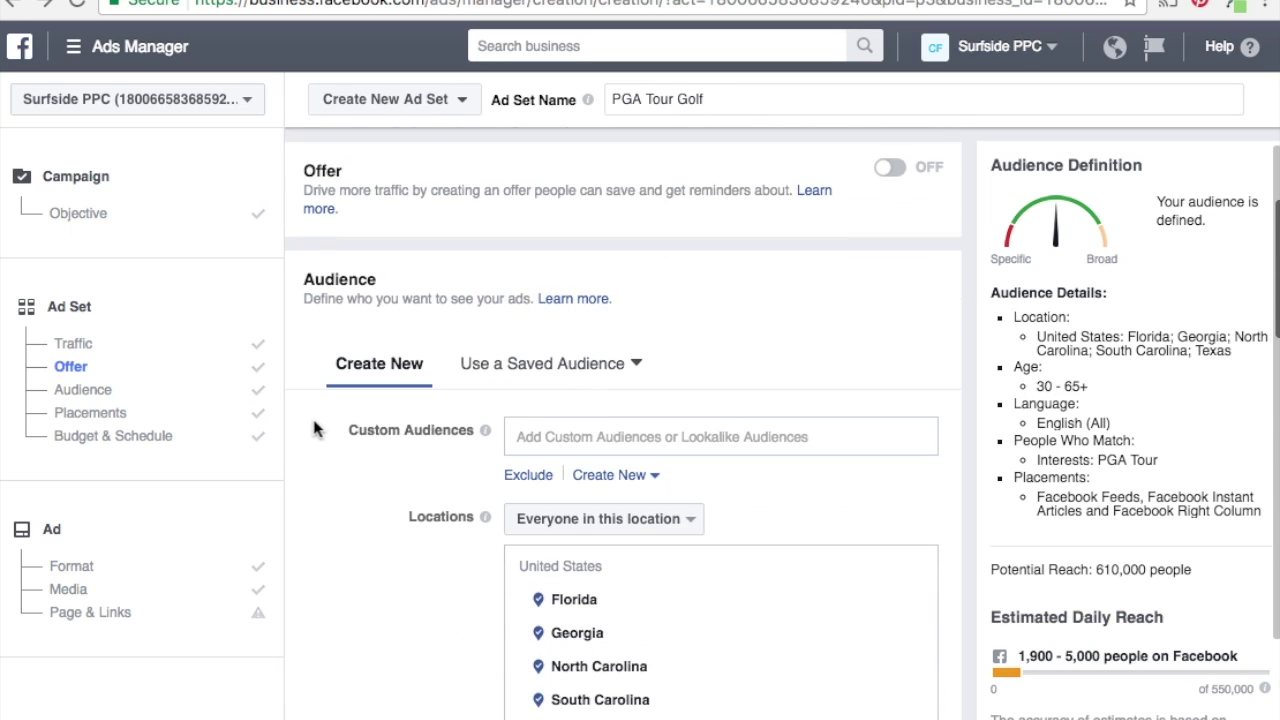
# - Review the ad set's traffic, audience, detailed targeting, placement and budget settings along with the audience details summary
pyautogui.scroll(-5, 313, 428)
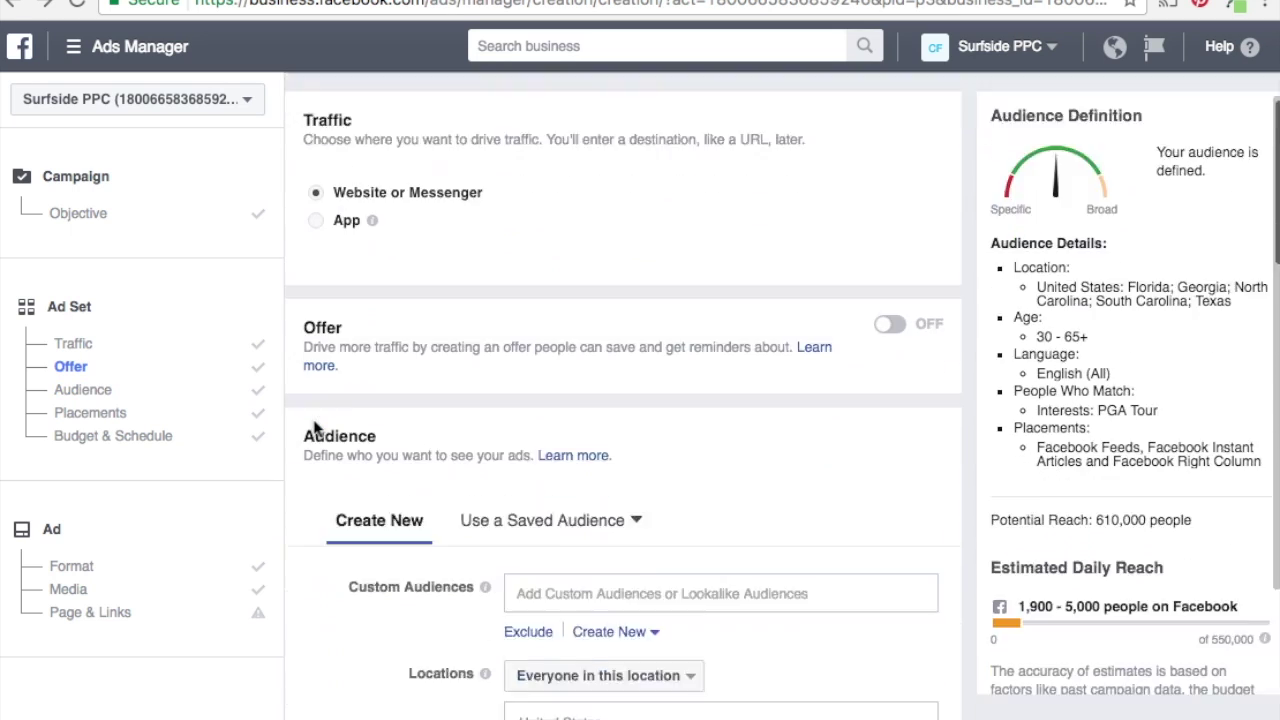
pyautogui.scroll(-4, 313, 428)
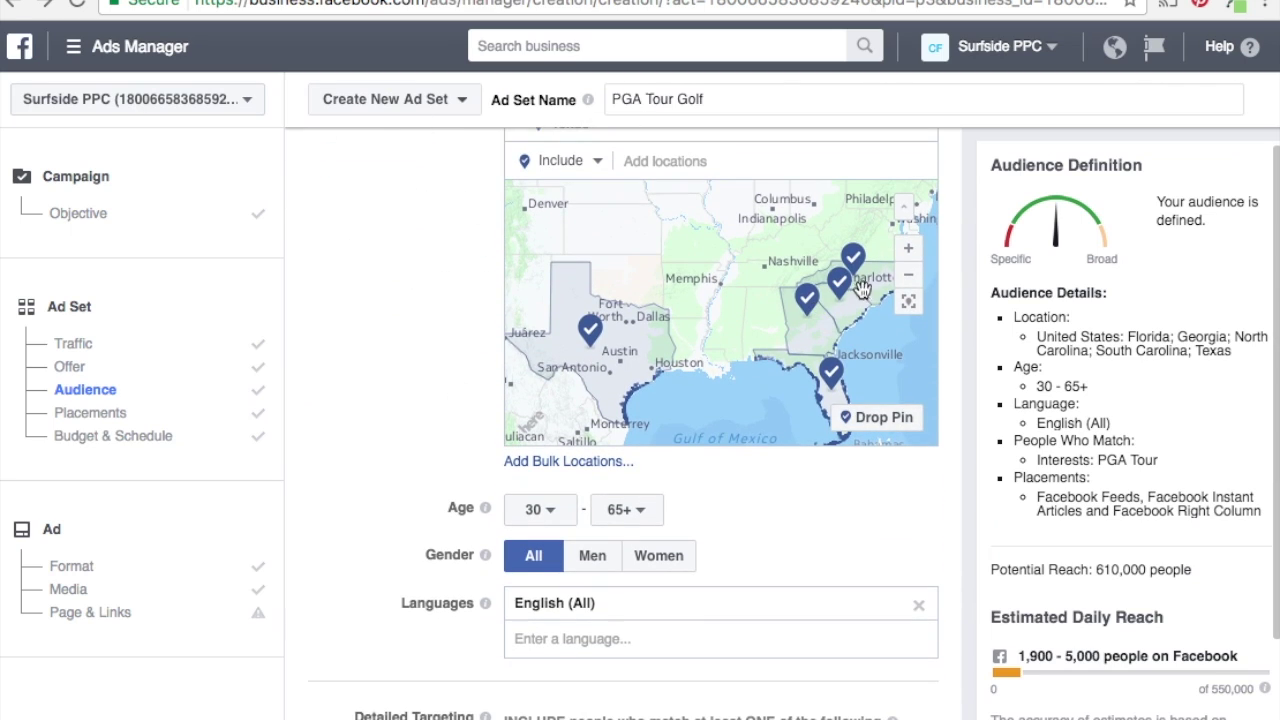
pyautogui.scroll(-5, 383, 488)
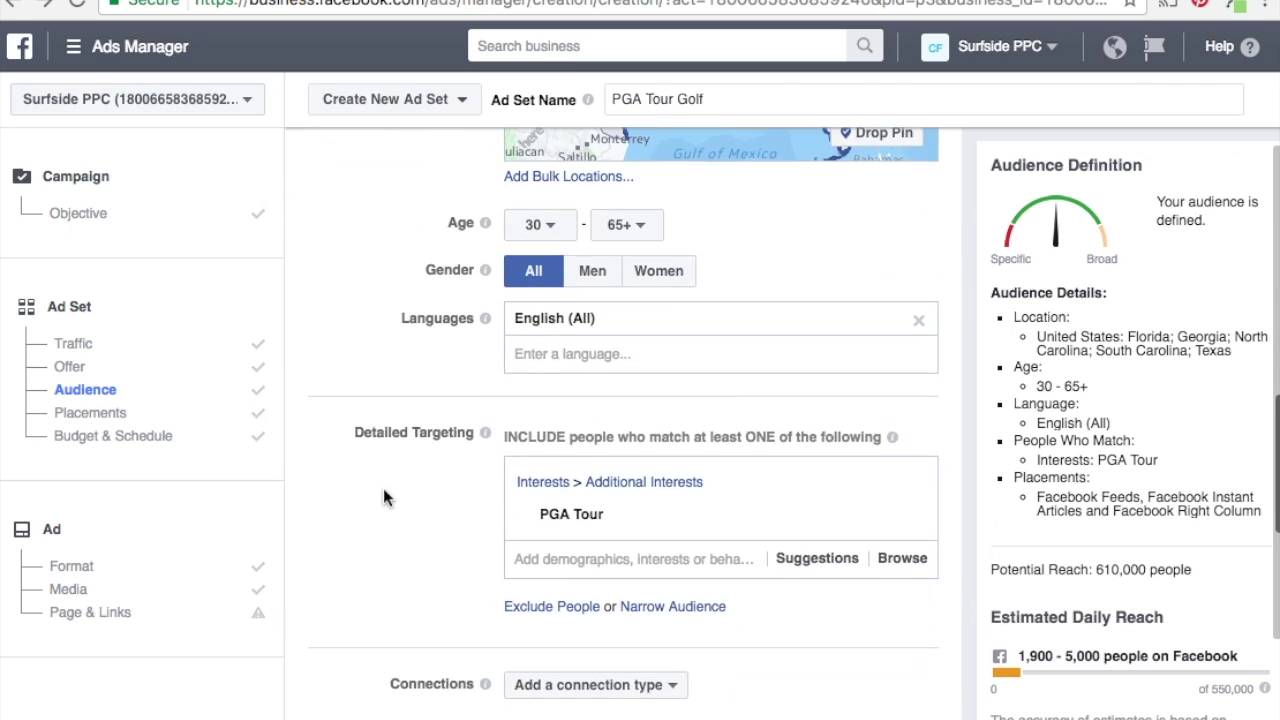
pyautogui.moveTo(595, 438)
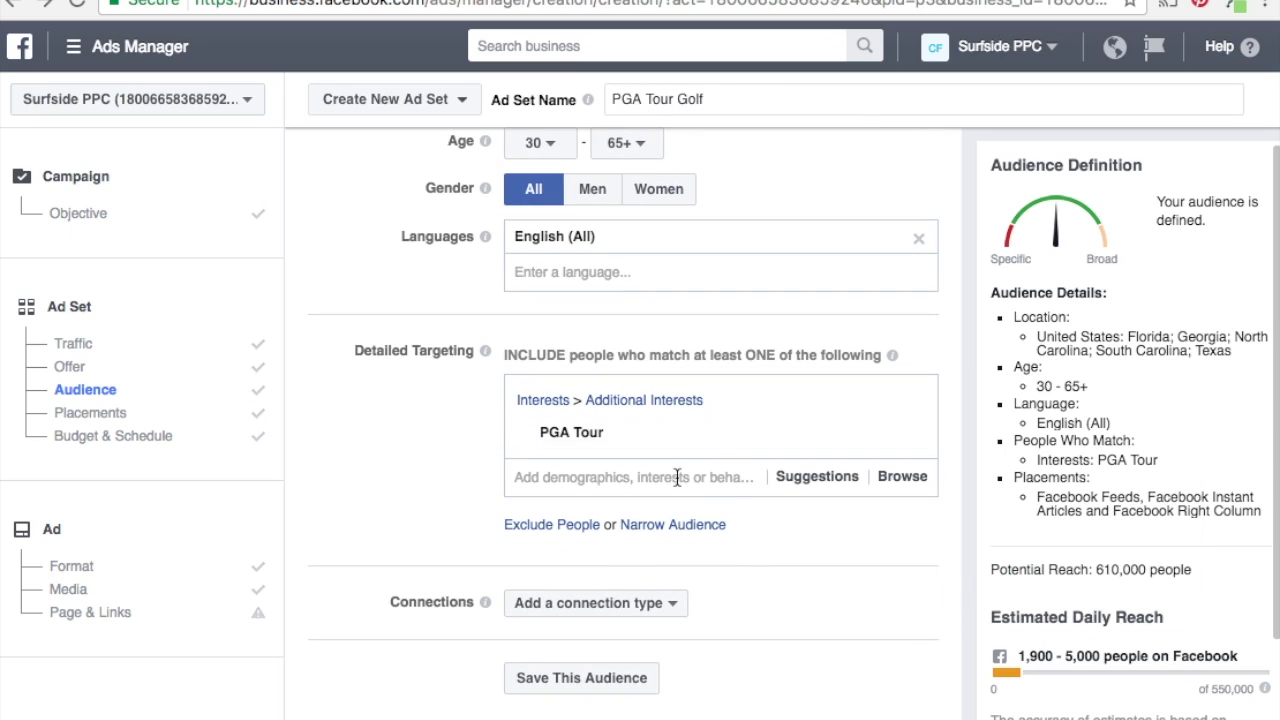
pyautogui.scroll(-2, 328, 553)
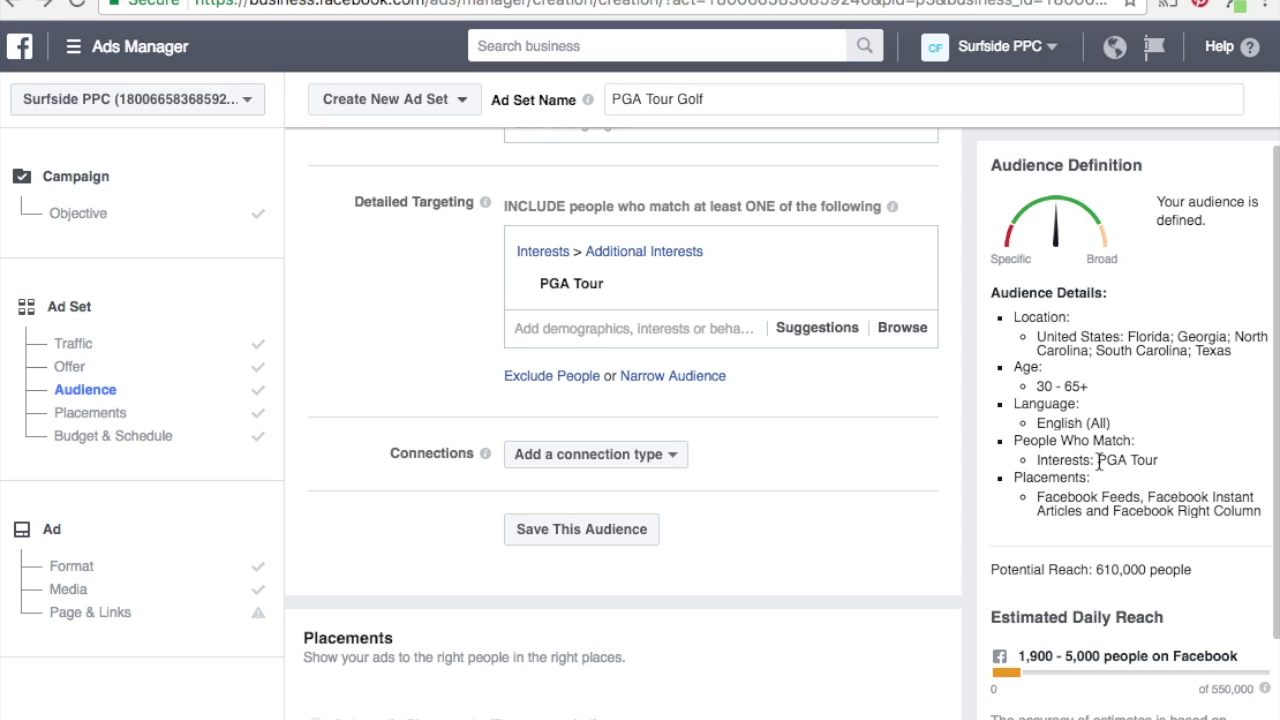
pyautogui.moveTo(1099, 461); pyautogui.dragTo(1156, 459)
pyautogui.click(1165, 466)
pyautogui.scroll(-3, 296, 573)
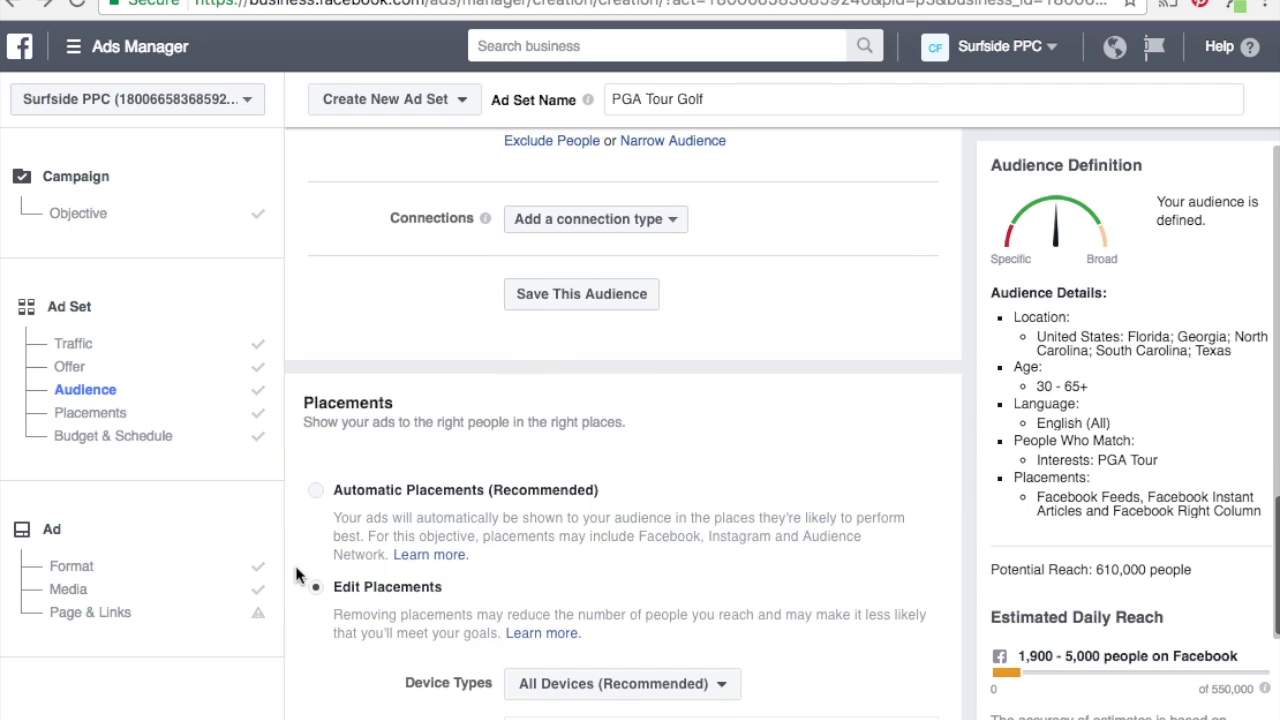
pyautogui.scroll(-7, 296, 573)
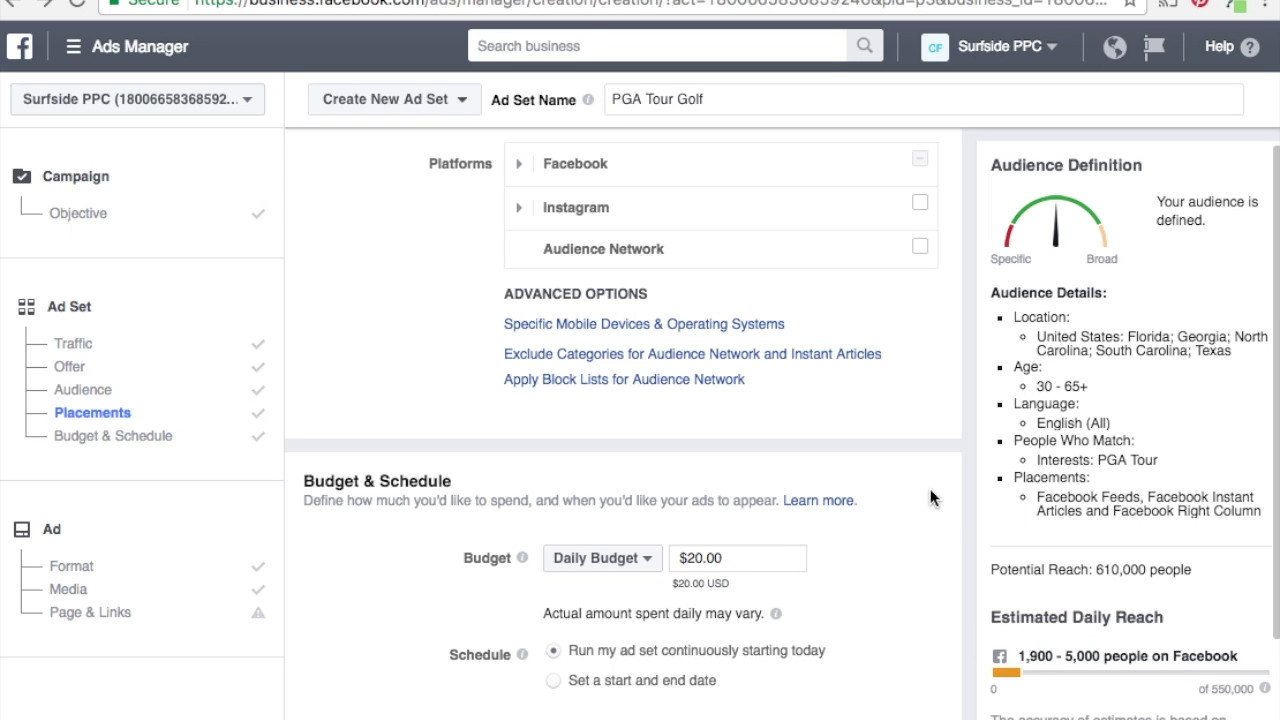
# - Replace the PGA Tour interest in the detailed targeting with the PGA Tour on CBS interest
pyautogui.scroll(10, 931, 497)
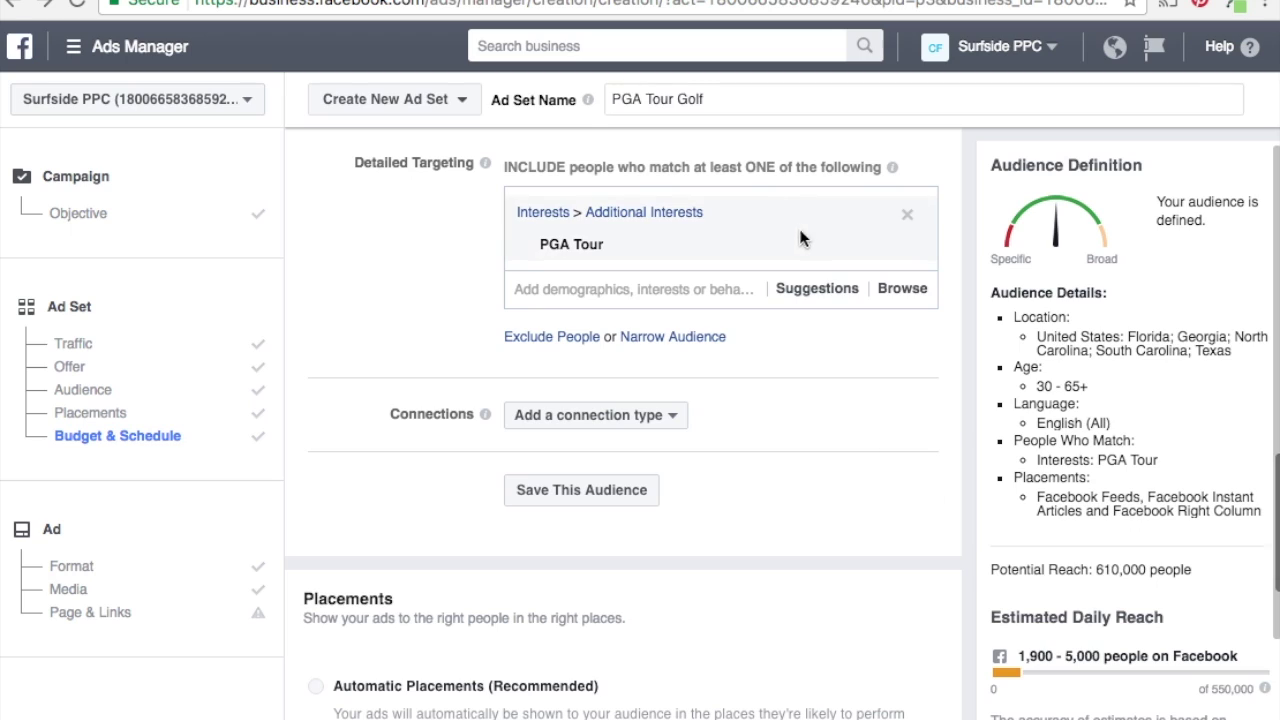
pyautogui.click(909, 247)
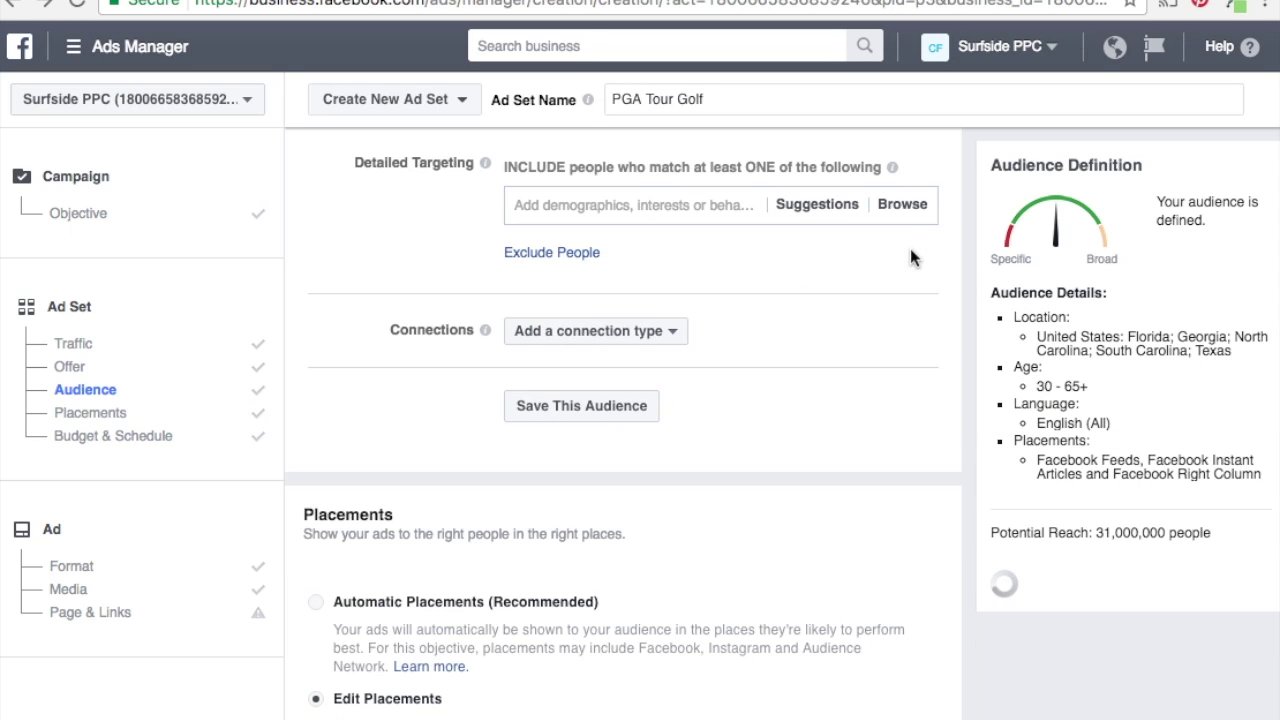
pyautogui.click(608, 206)
pyautogui.write('p')
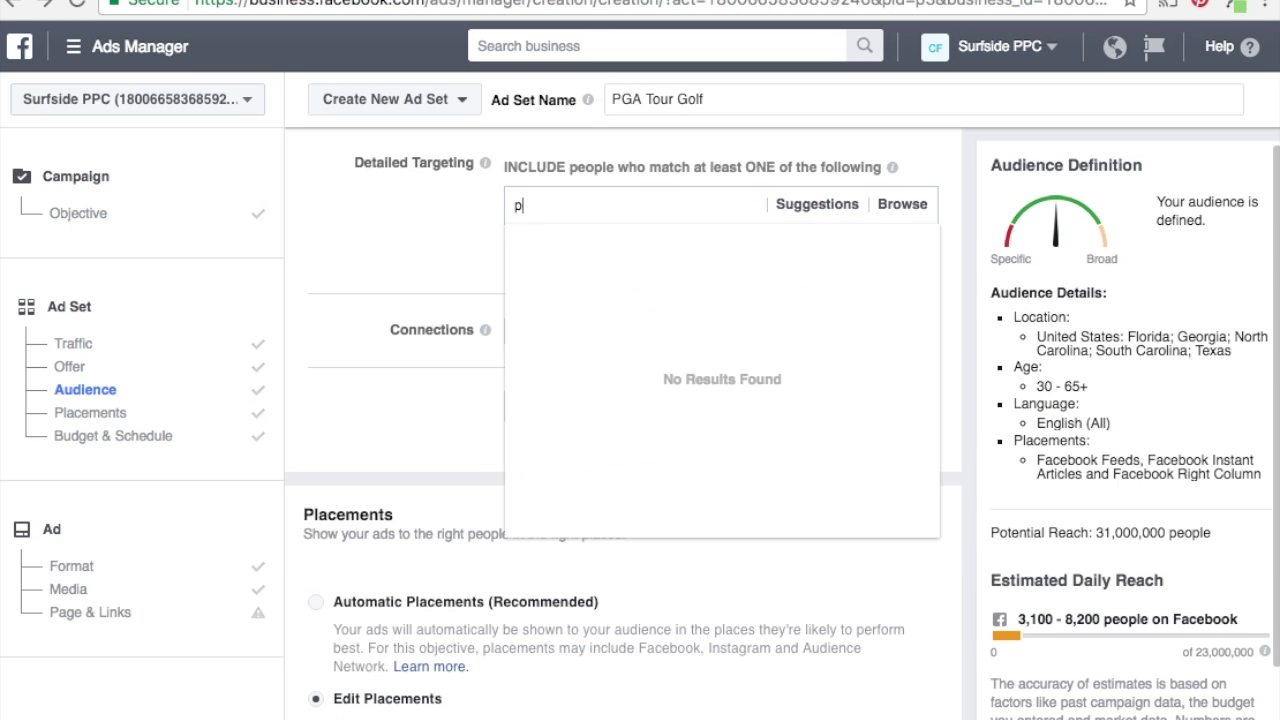
pyautogui.write('ga tour')
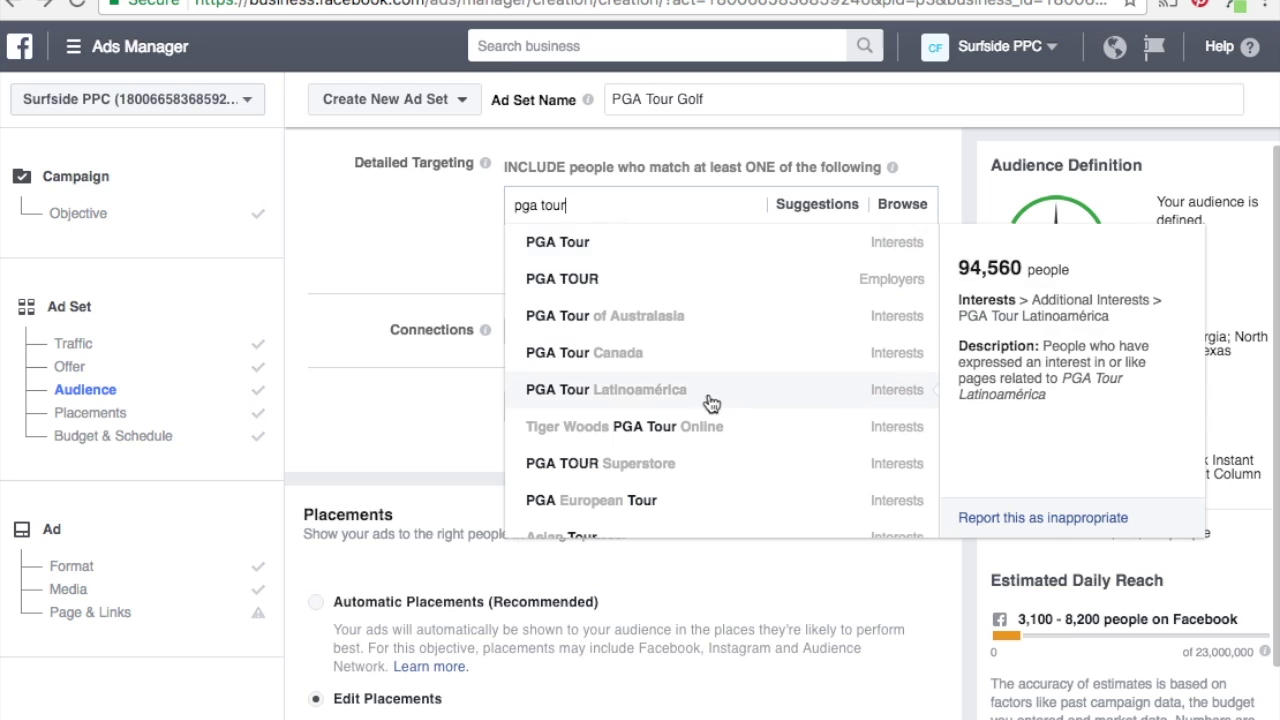
pyautogui.scroll(-4, 709, 402)
pyautogui.scroll(-2, 709, 402)
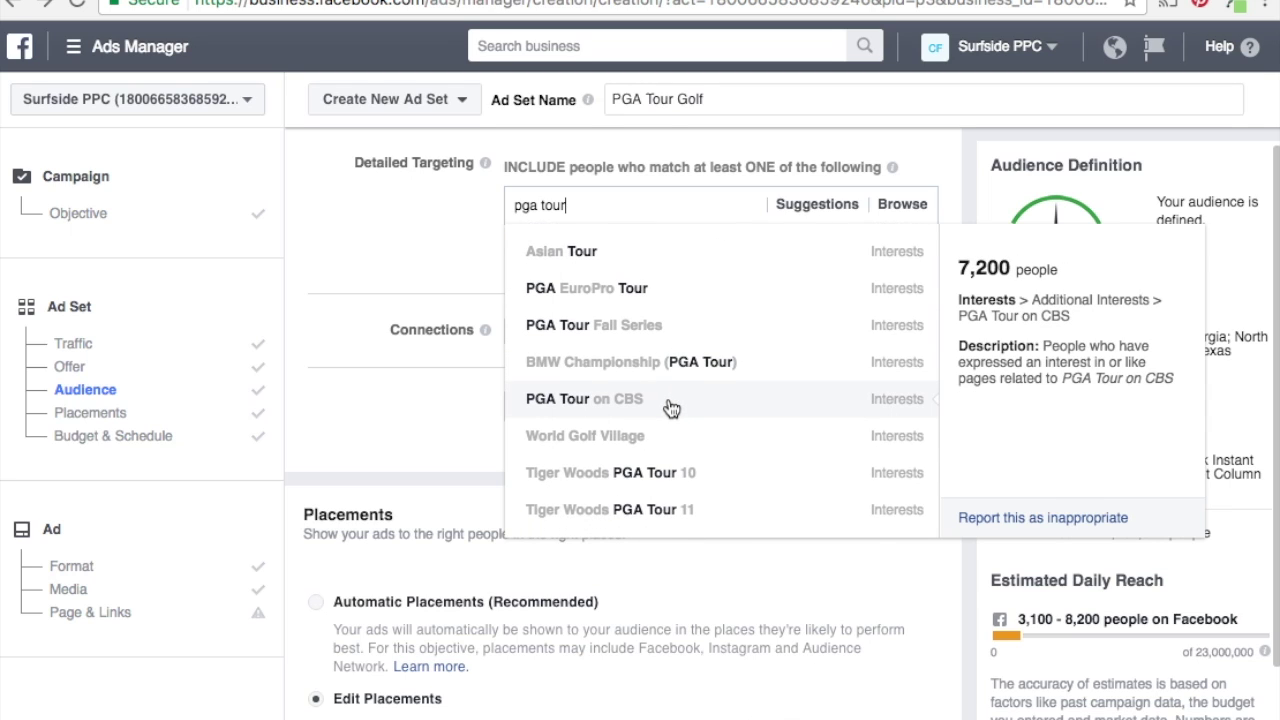
pyautogui.click(670, 400)
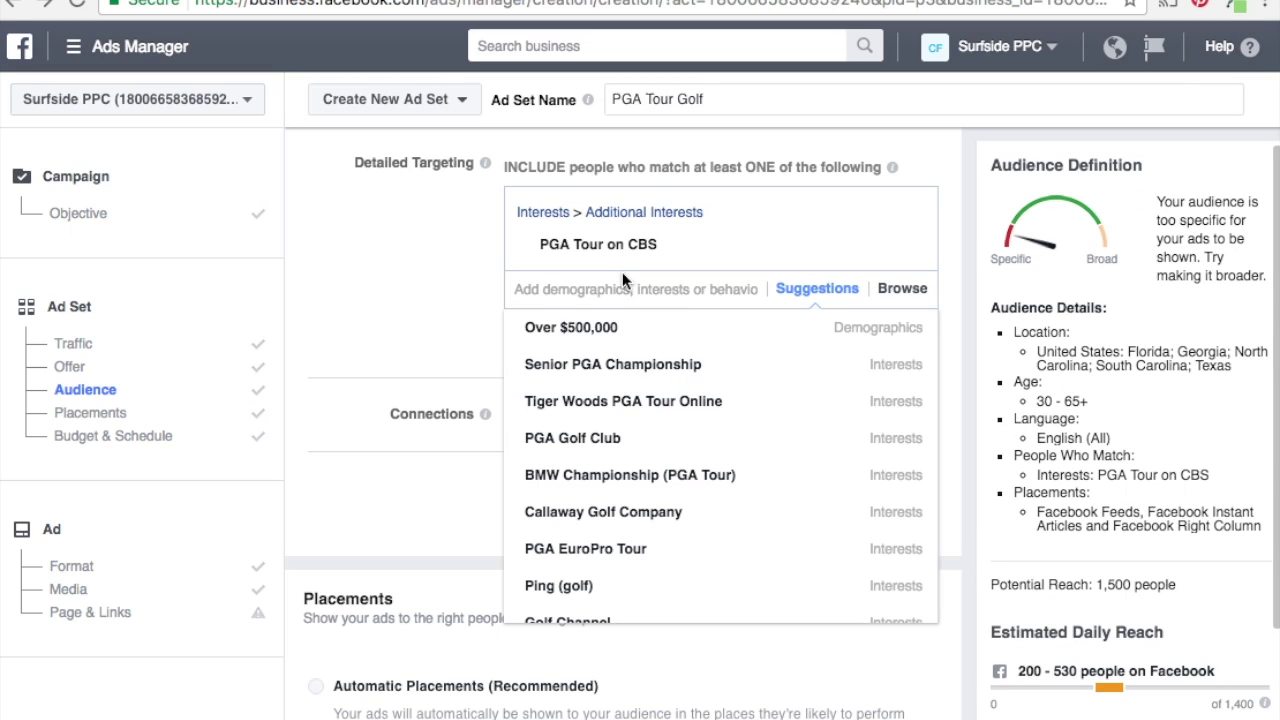
# - Add the suggested interests Senior PGA Championship and PGA National Golf Club to the detailed targeting
pyautogui.moveTo(624, 362)
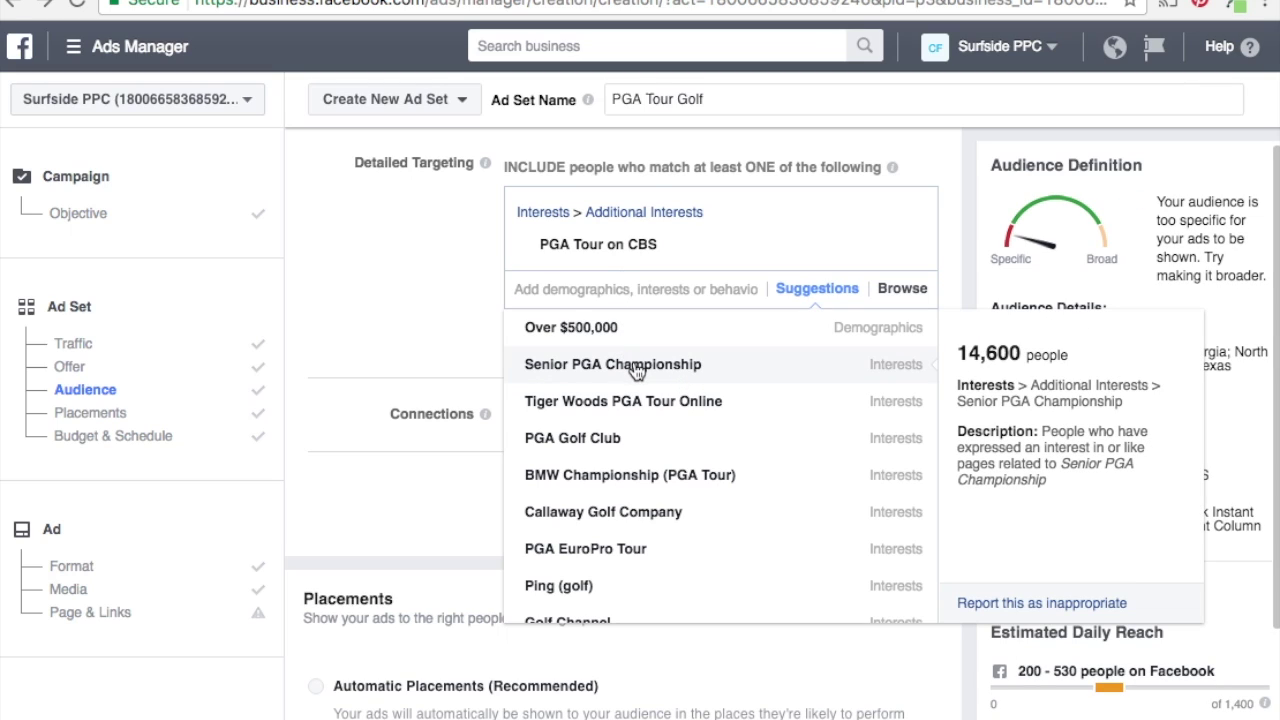
pyautogui.click(636, 366)
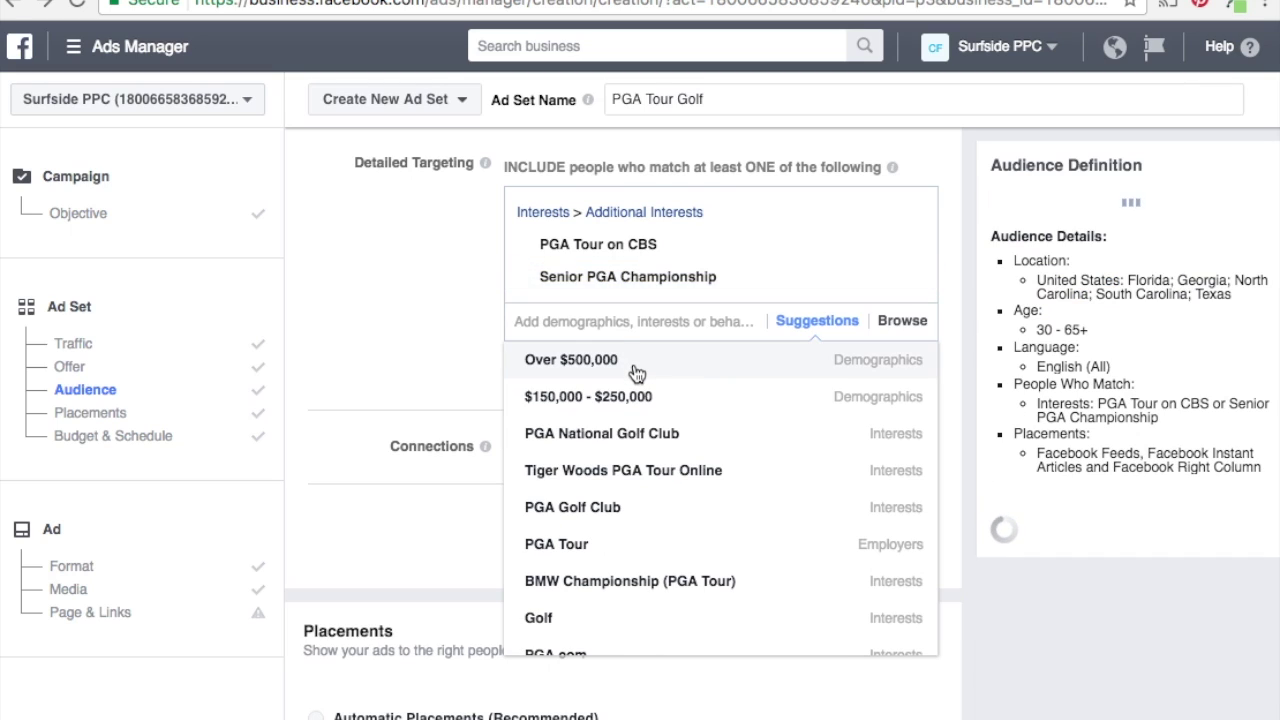
pyautogui.click(630, 441)
pyautogui.moveTo(617, 503)
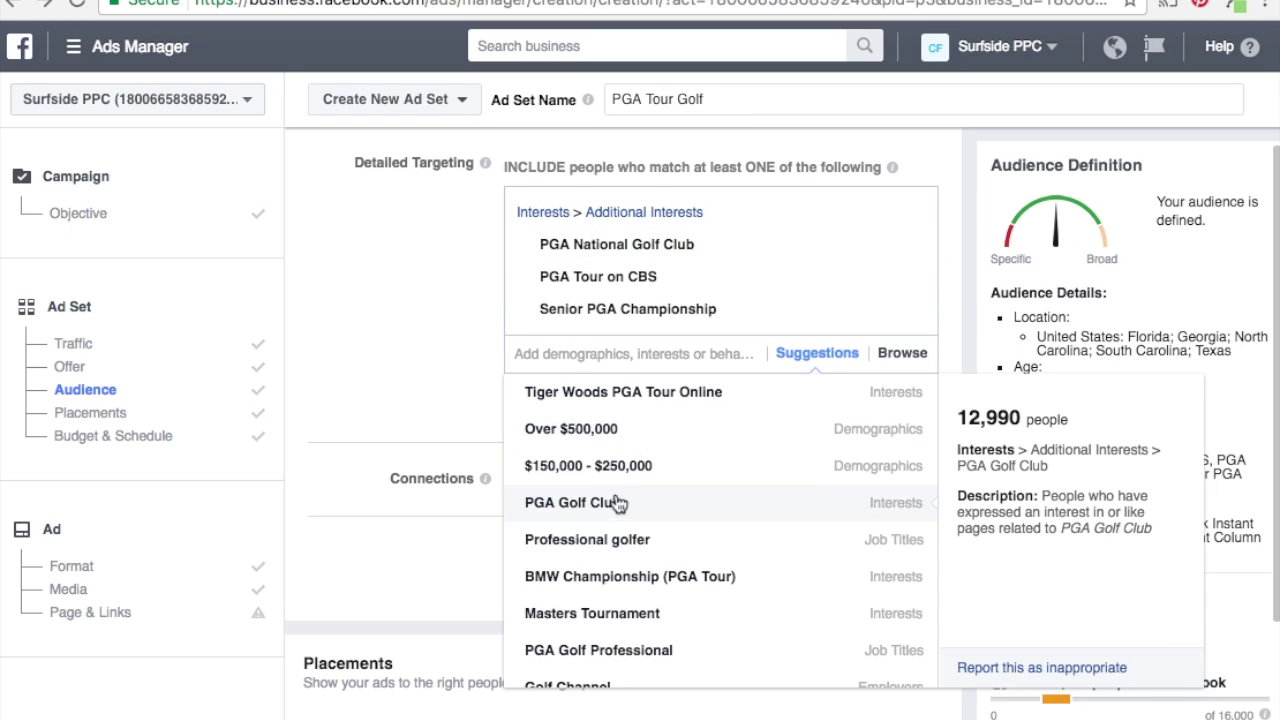
pyautogui.click(957, 332)
# - Examine the audience's potential and estimated daily reach, and the size of each included golf interest
pyautogui.scroll(-2, 975, 458)
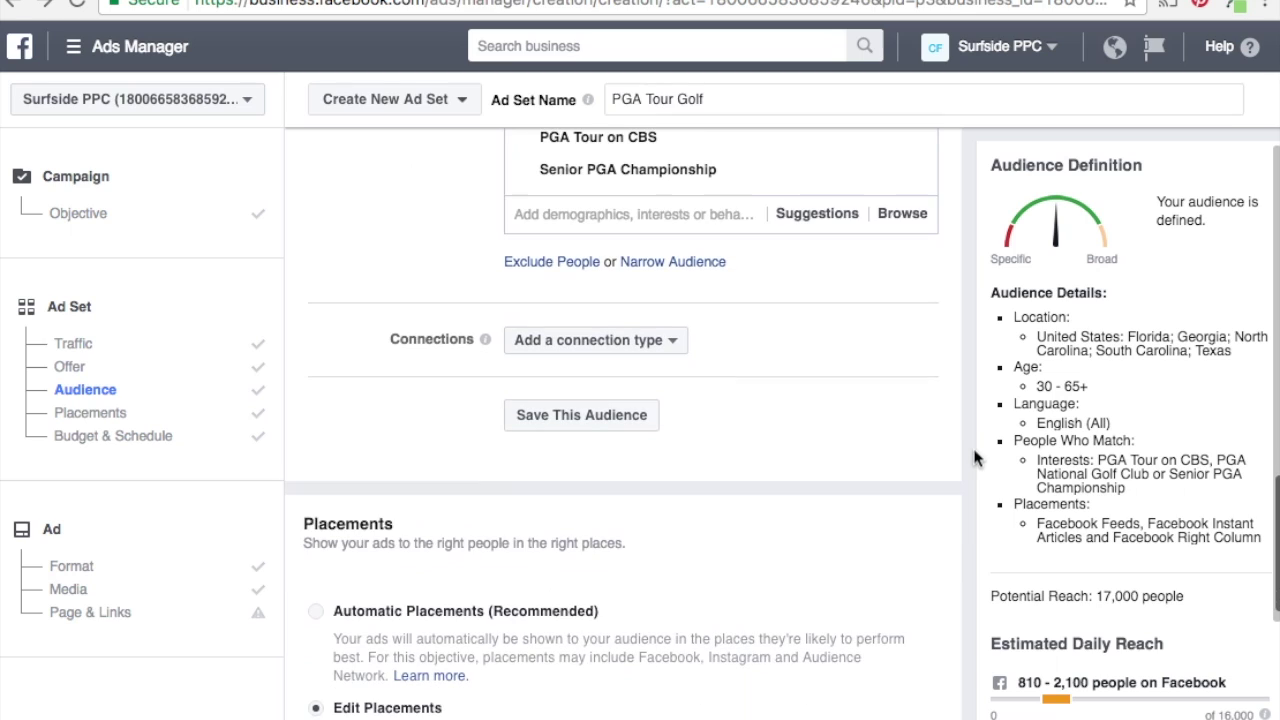
pyautogui.scroll(-1, 1114, 545)
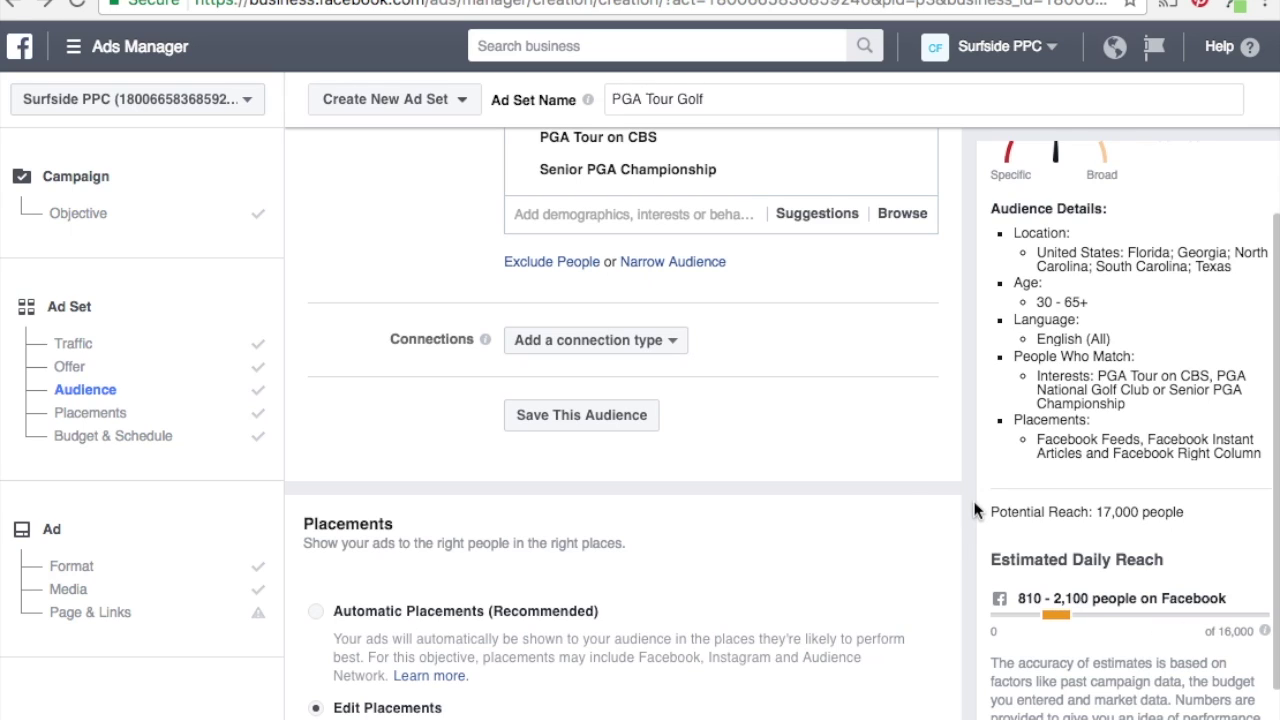
pyautogui.scroll(3, 964, 476)
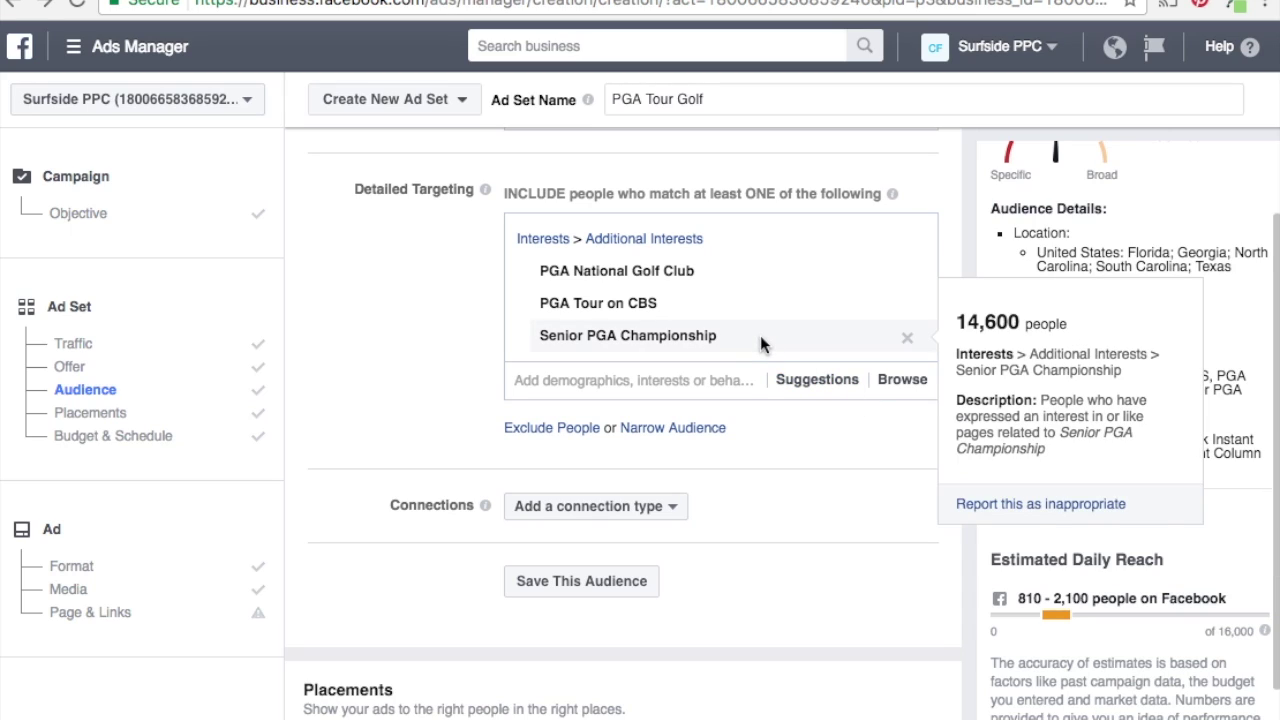
pyautogui.moveTo(812, 274)
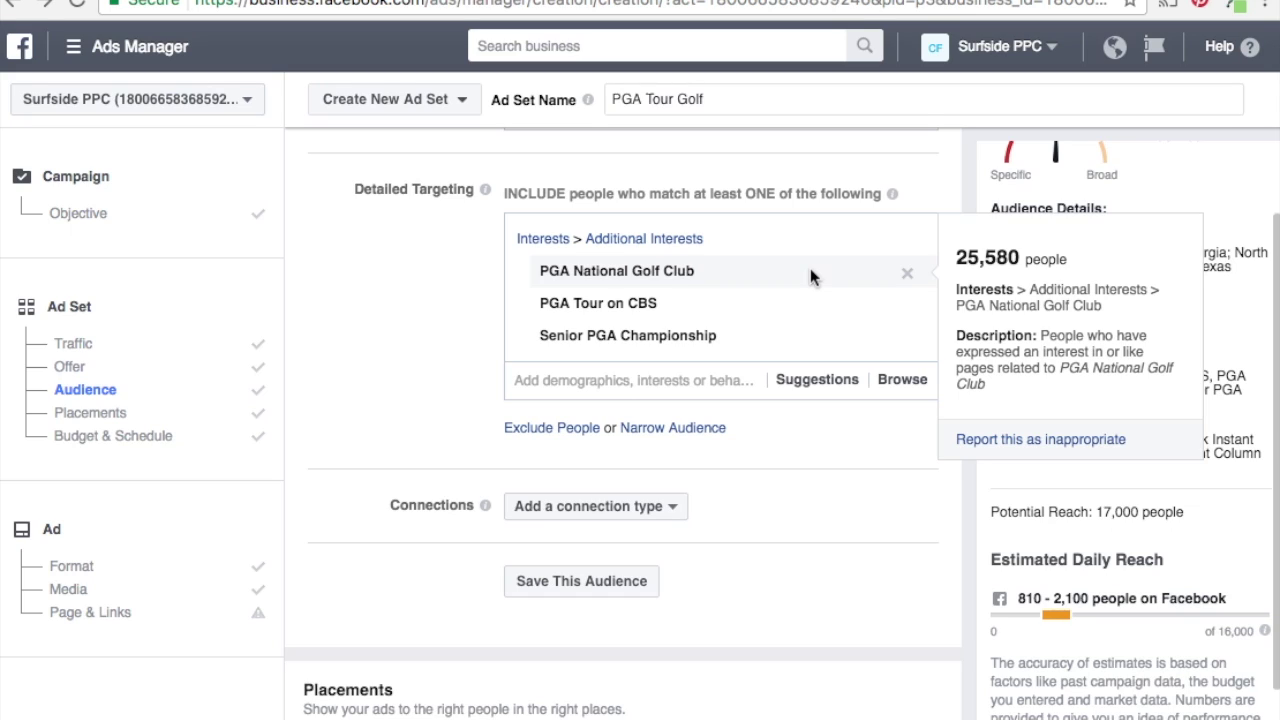
pyautogui.moveTo(698, 313)
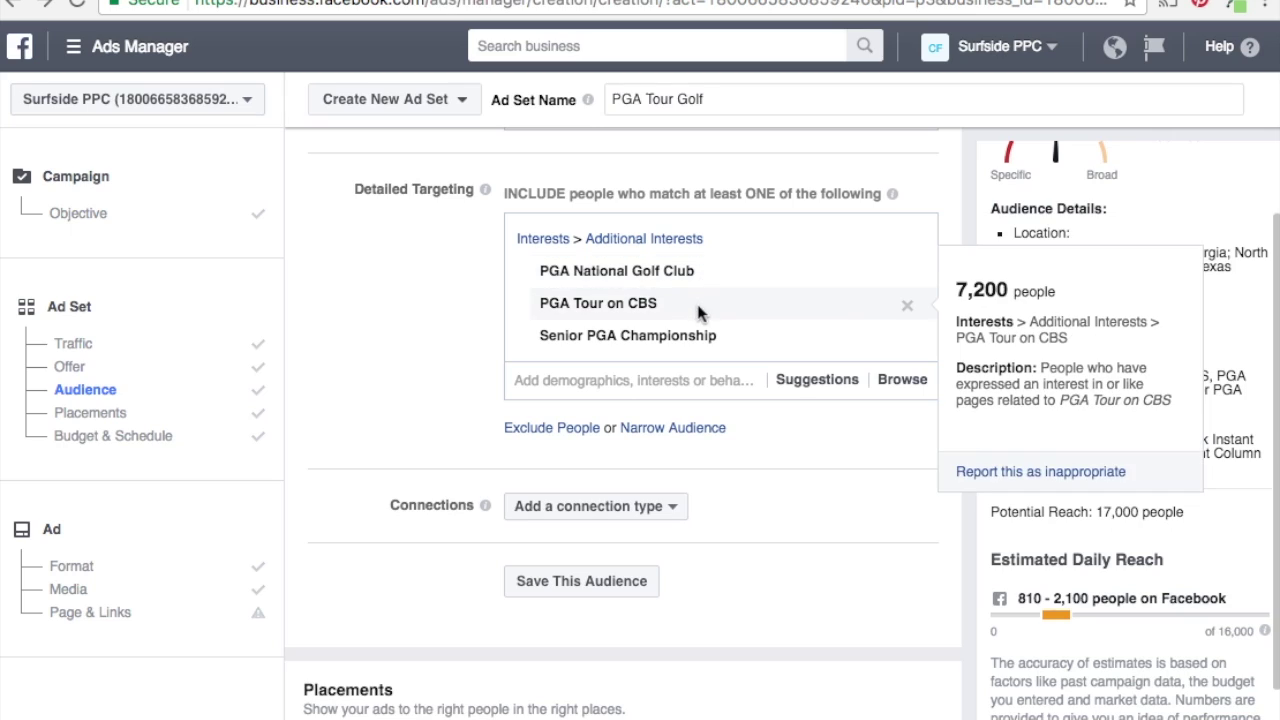
pyautogui.moveTo(661, 272)
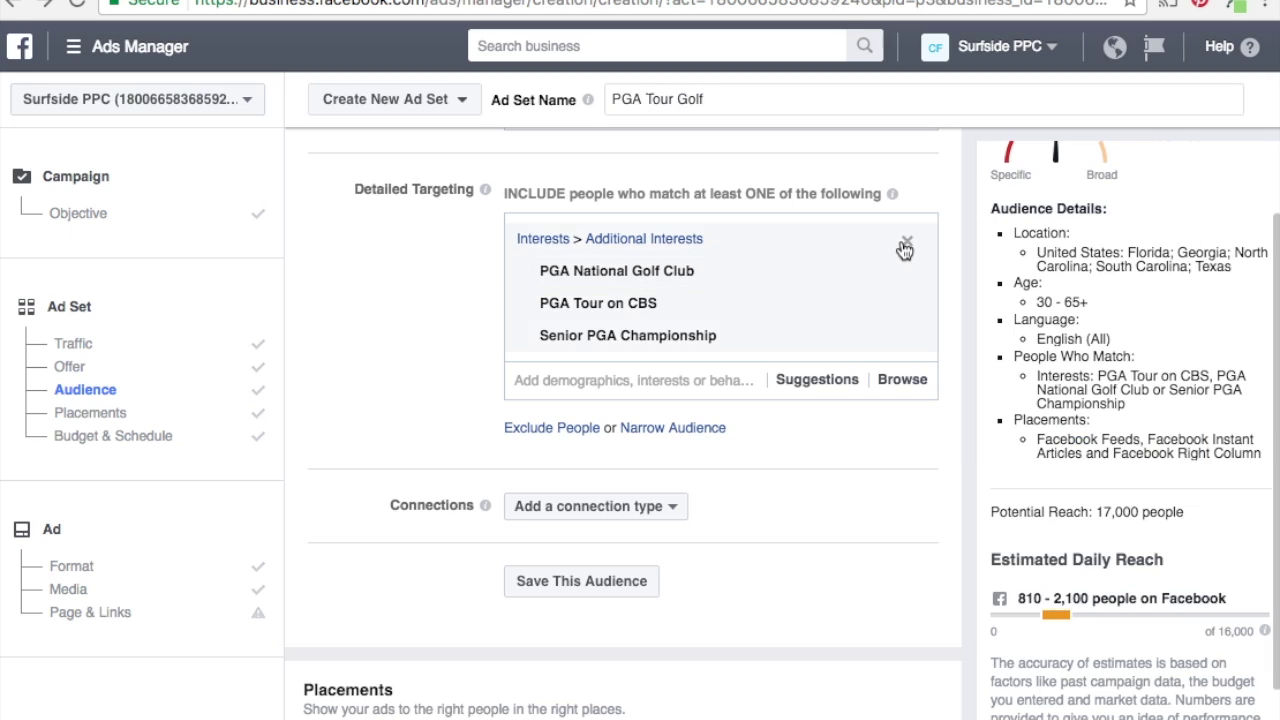
# - Clear all included interests from the detailed targeting and include the PGA Tour interest instead
pyautogui.click(906, 244)
pyautogui.click(700, 232)
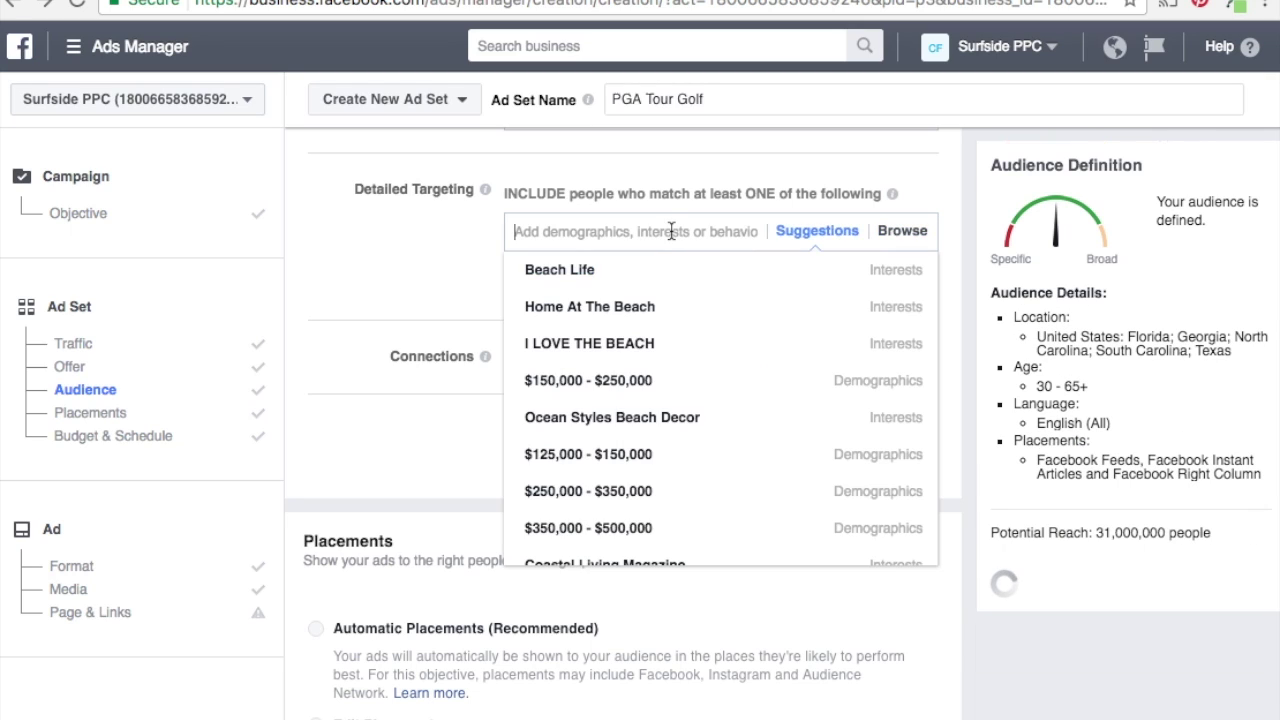
pyautogui.write('pga tour')
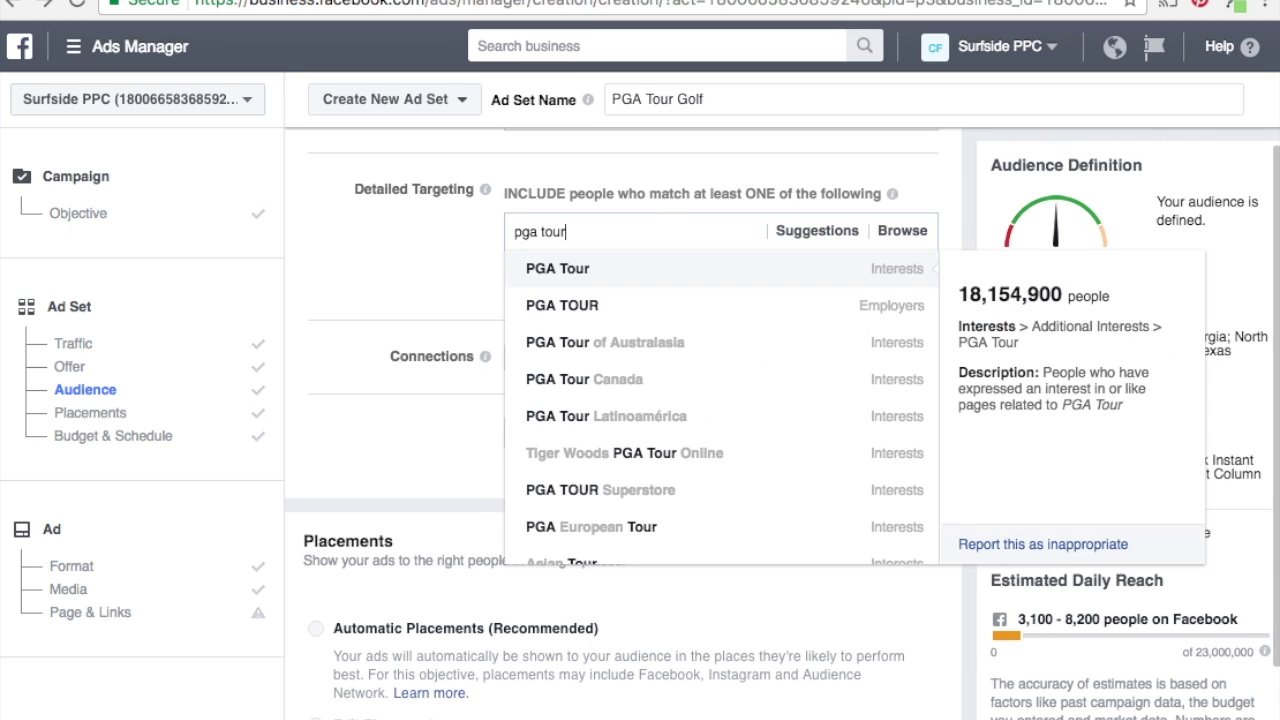
pyautogui.click(661, 278)
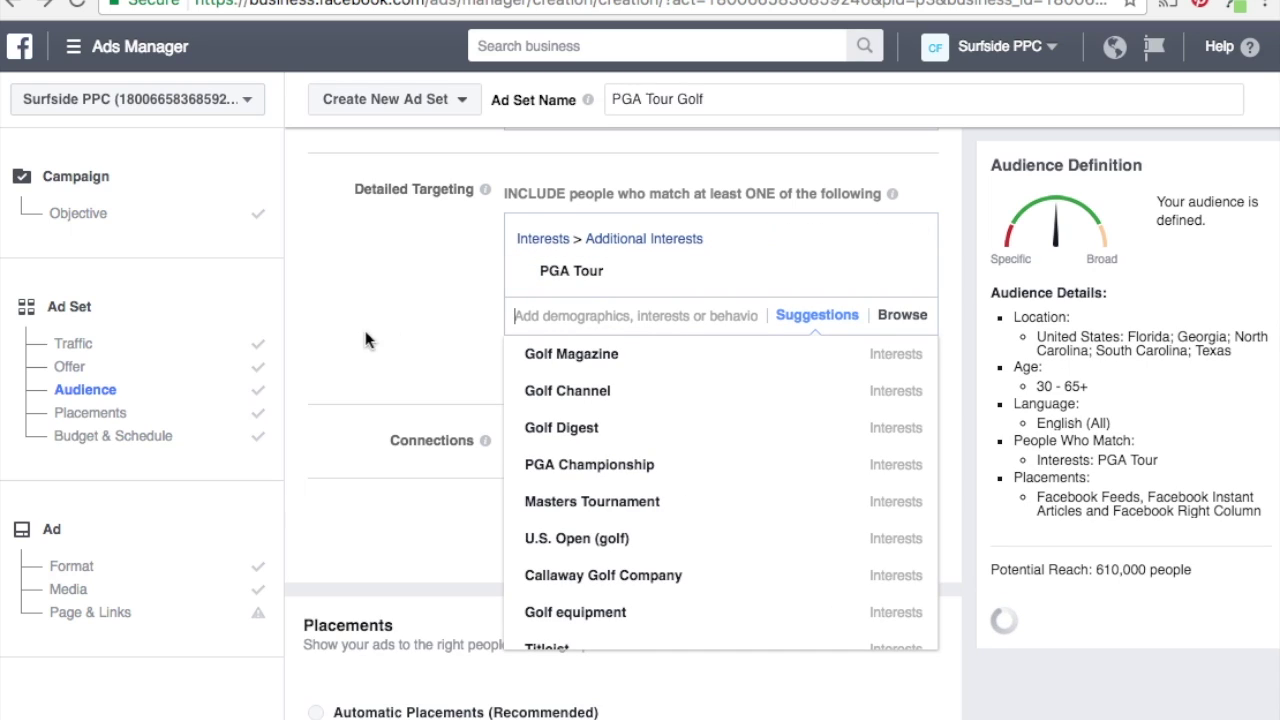
pyautogui.click(315, 337)
# - Add a Facebook Pages connection that excludes people who like the Surfside PPC page
pyautogui.scroll(-3, 315, 337)
pyautogui.click(554, 320)
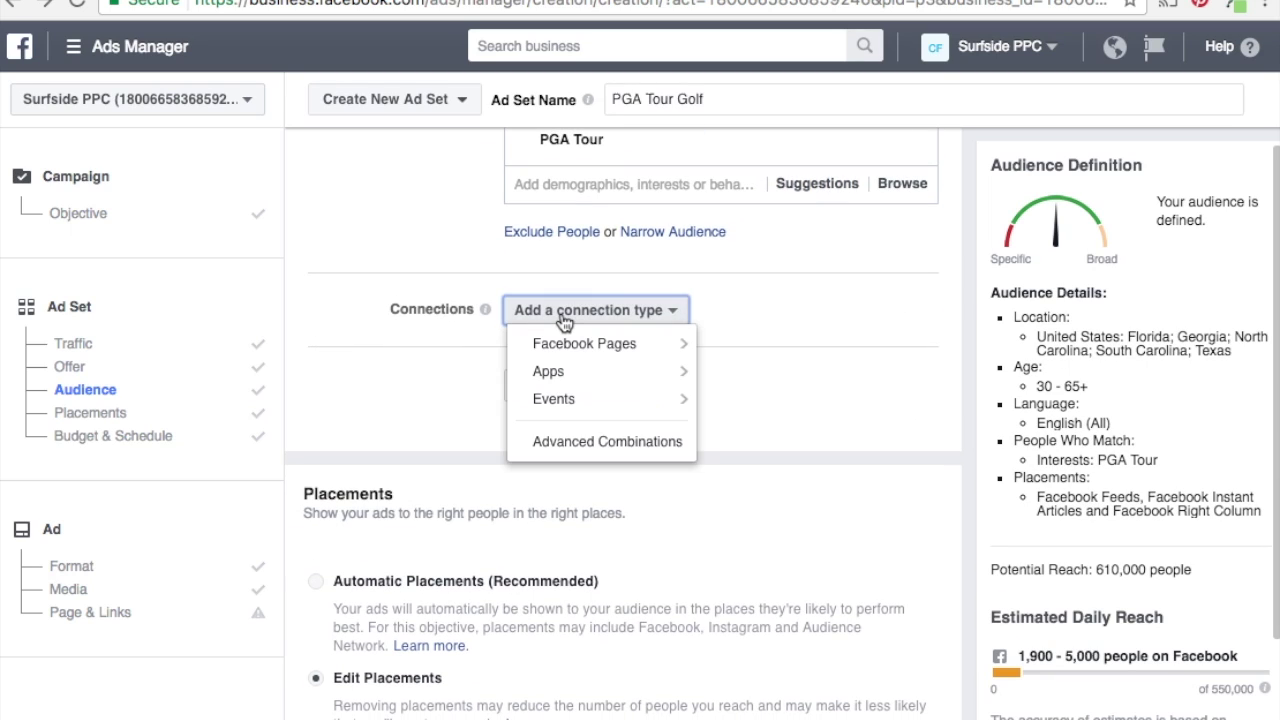
pyautogui.moveTo(560, 345)
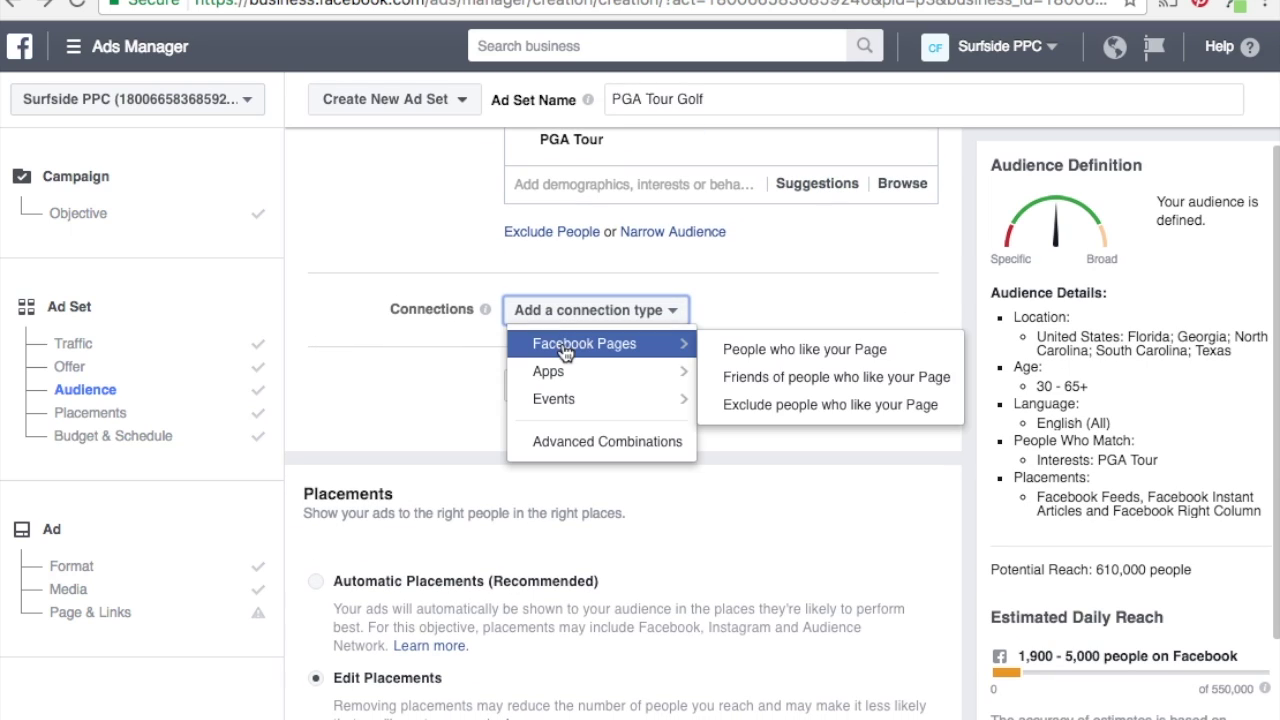
pyautogui.click(740, 404)
pyautogui.click(687, 388)
pyautogui.write('sur')
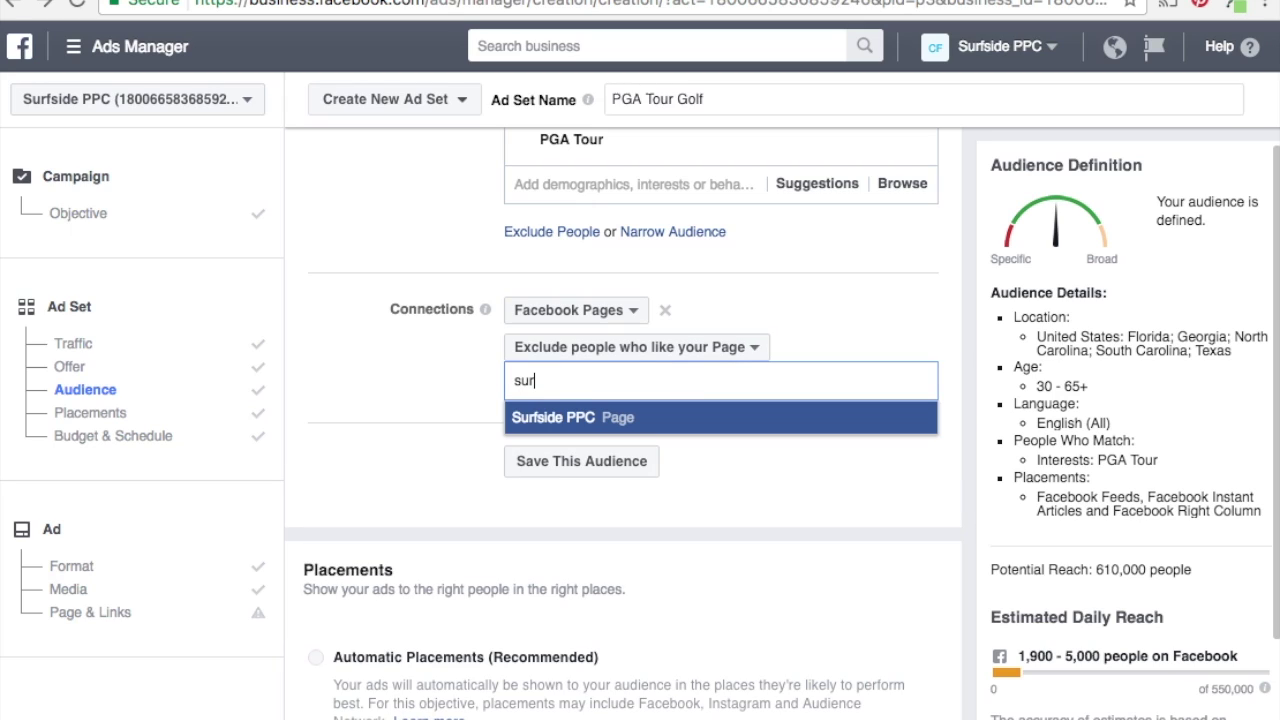
pyautogui.write('f')
pyautogui.click(698, 424)
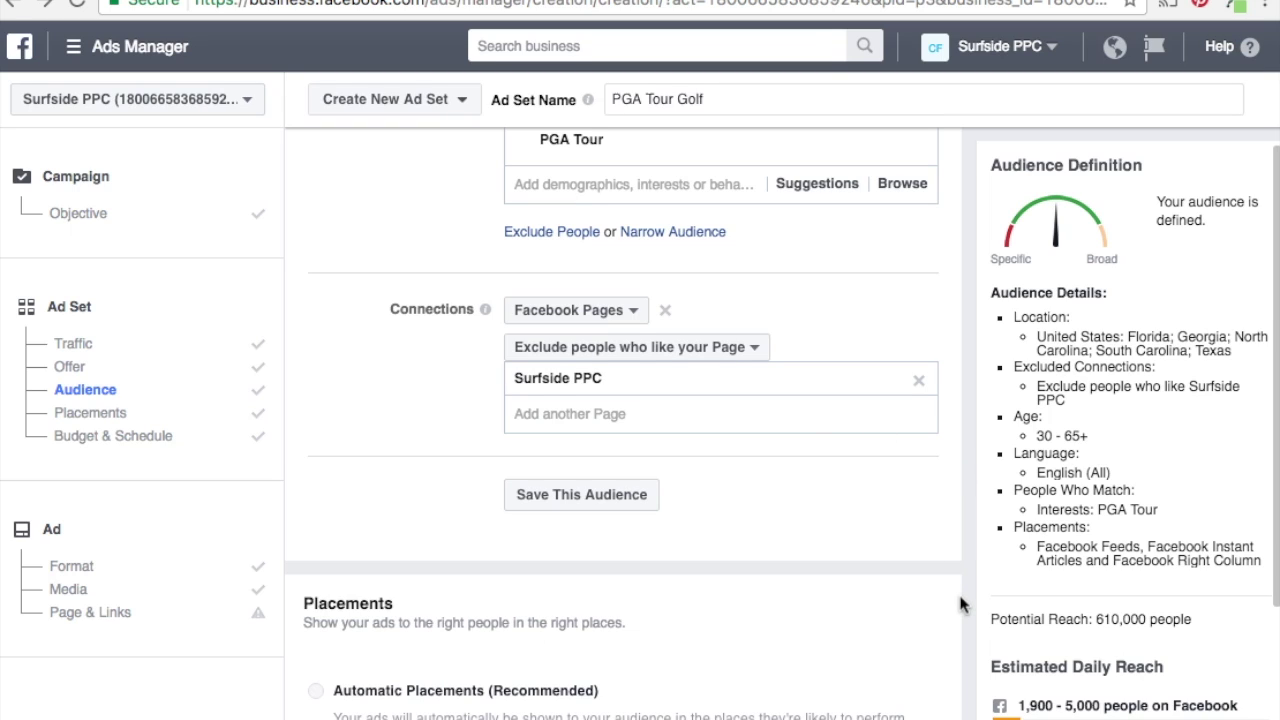
# - Schedule the ad set with a start and end date instead of running continuously, ending on Mar 25, 2017
pyautogui.scroll(-5, 972, 592)
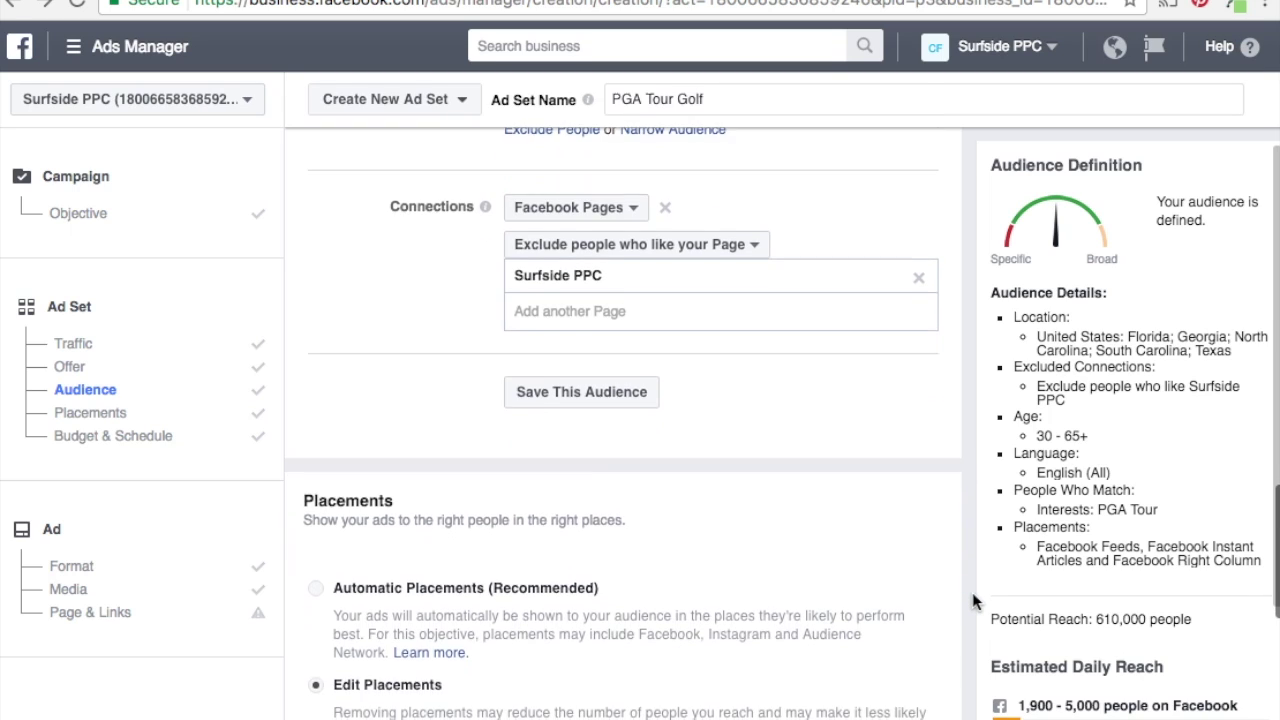
pyautogui.scroll(-6, 972, 592)
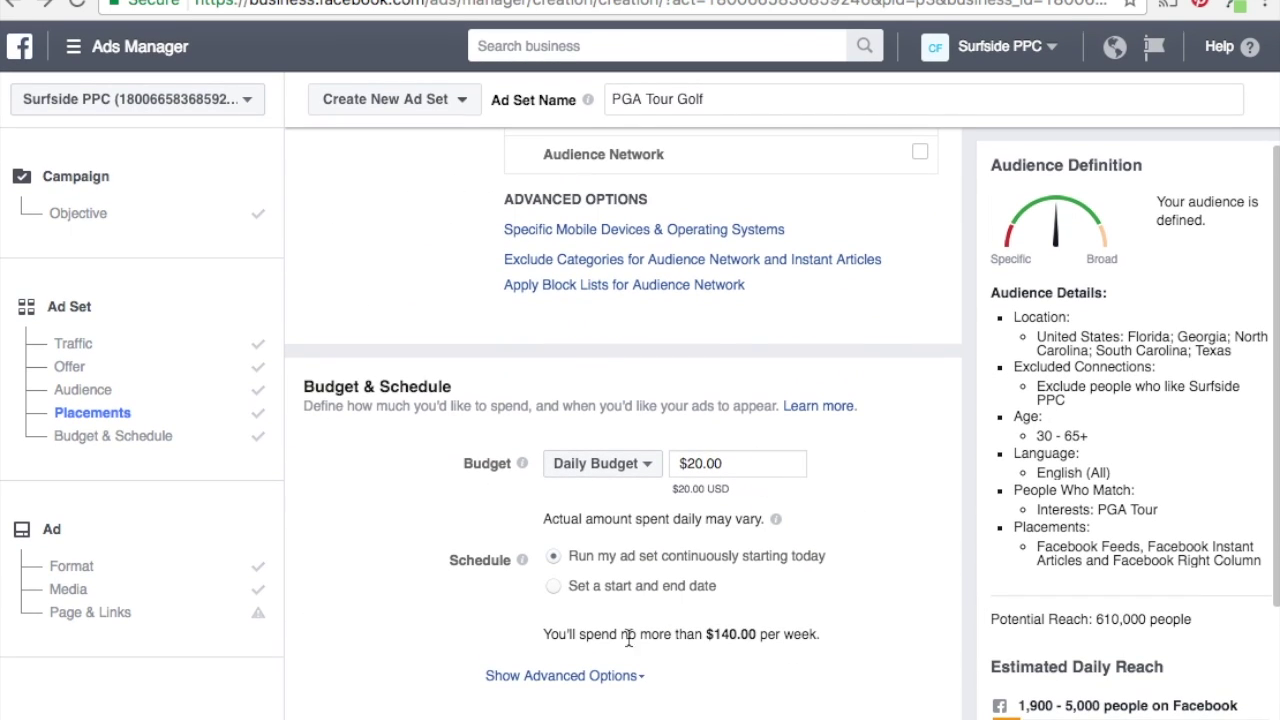
pyautogui.click(555, 587)
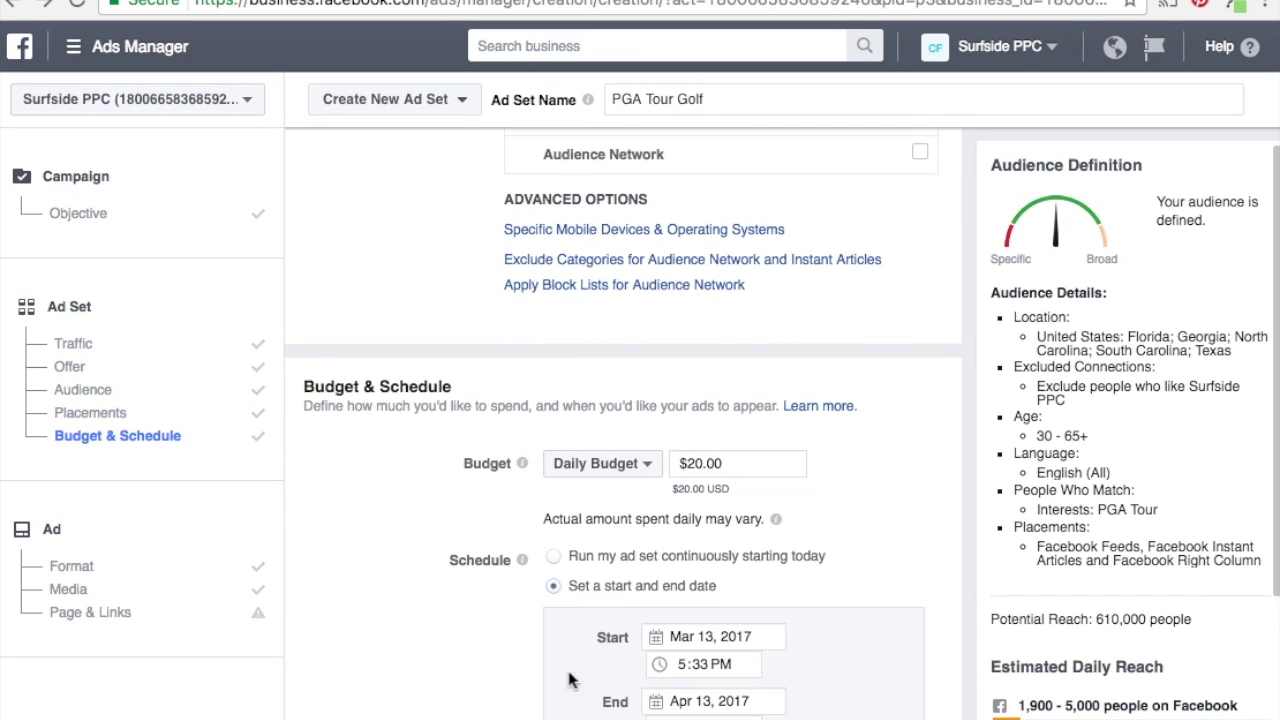
pyautogui.scroll(-2, 457, 702)
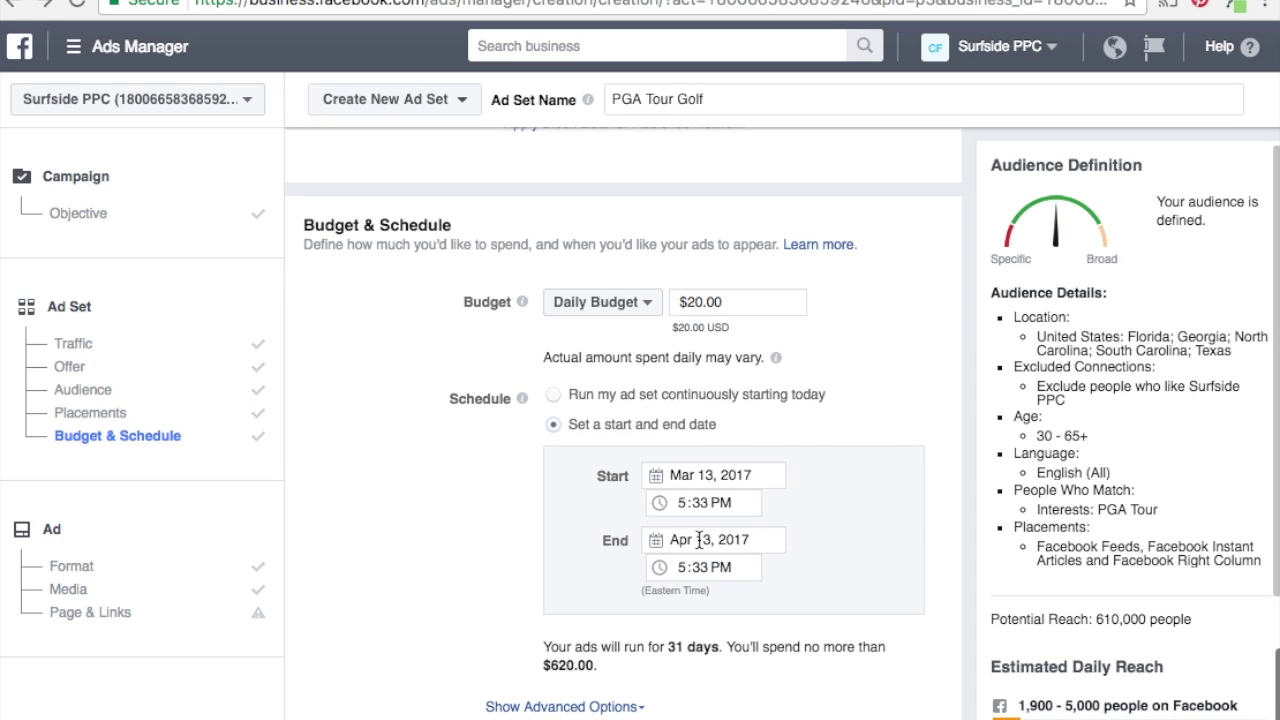
pyautogui.click(698, 540)
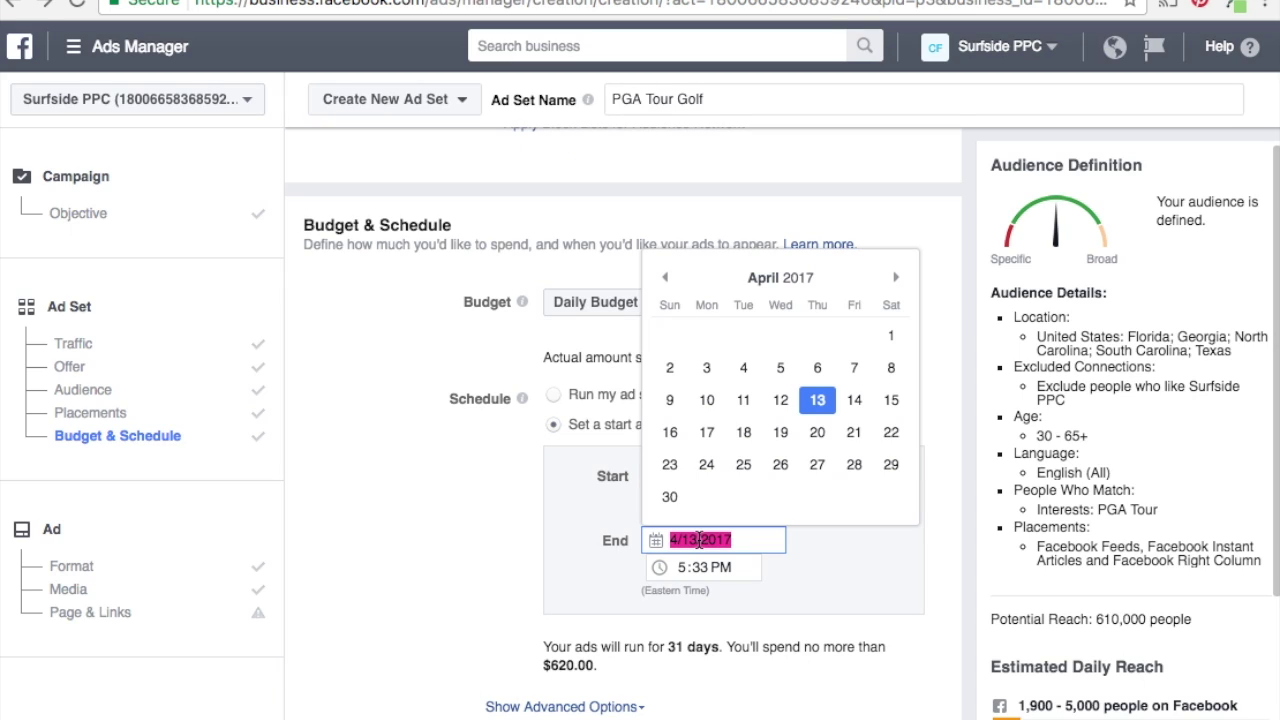
pyautogui.click(667, 282)
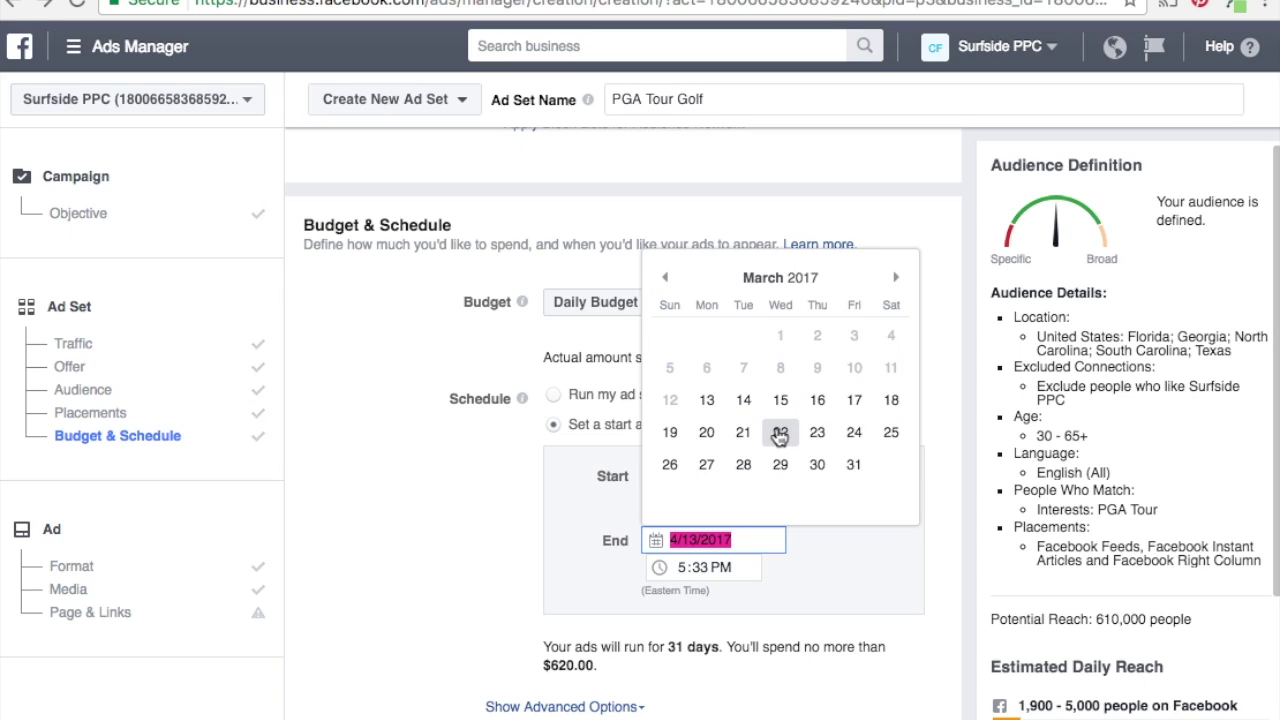
pyautogui.click(891, 432)
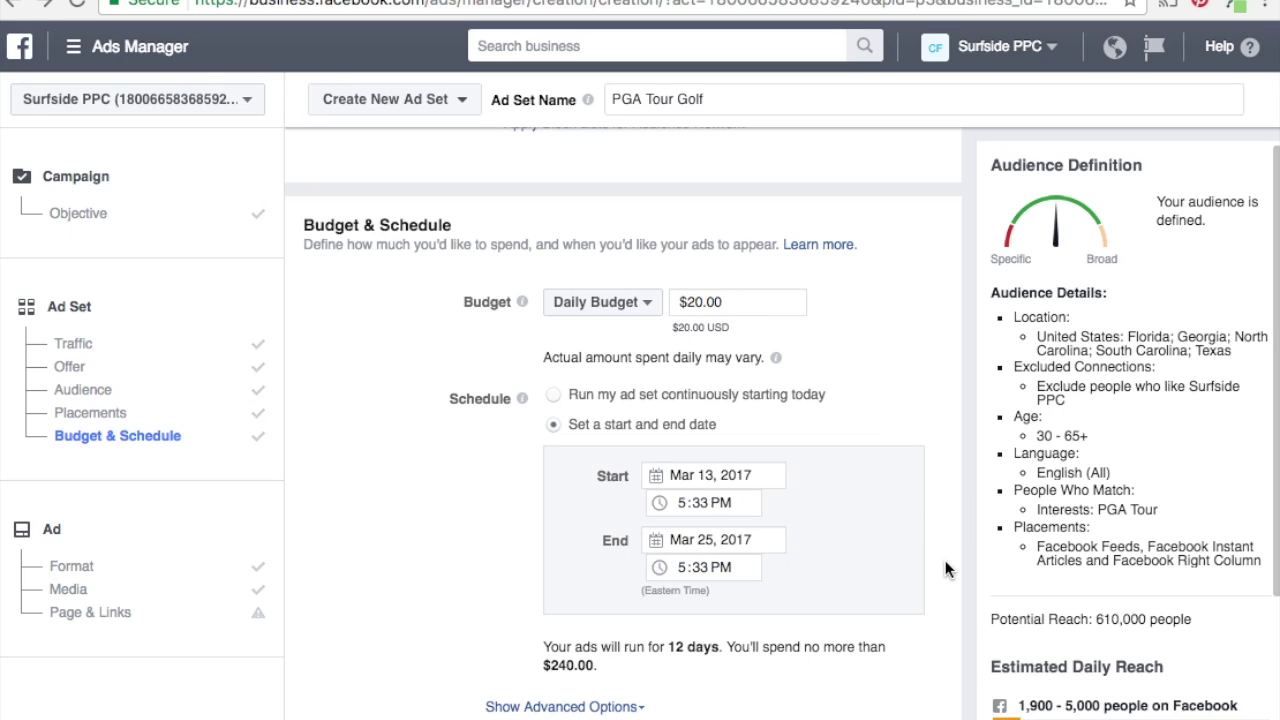
# - Set the schedule's end time to 6:00 PM and check the maximum total spend
pyautogui.click(683, 567)
pyautogui.write('6')
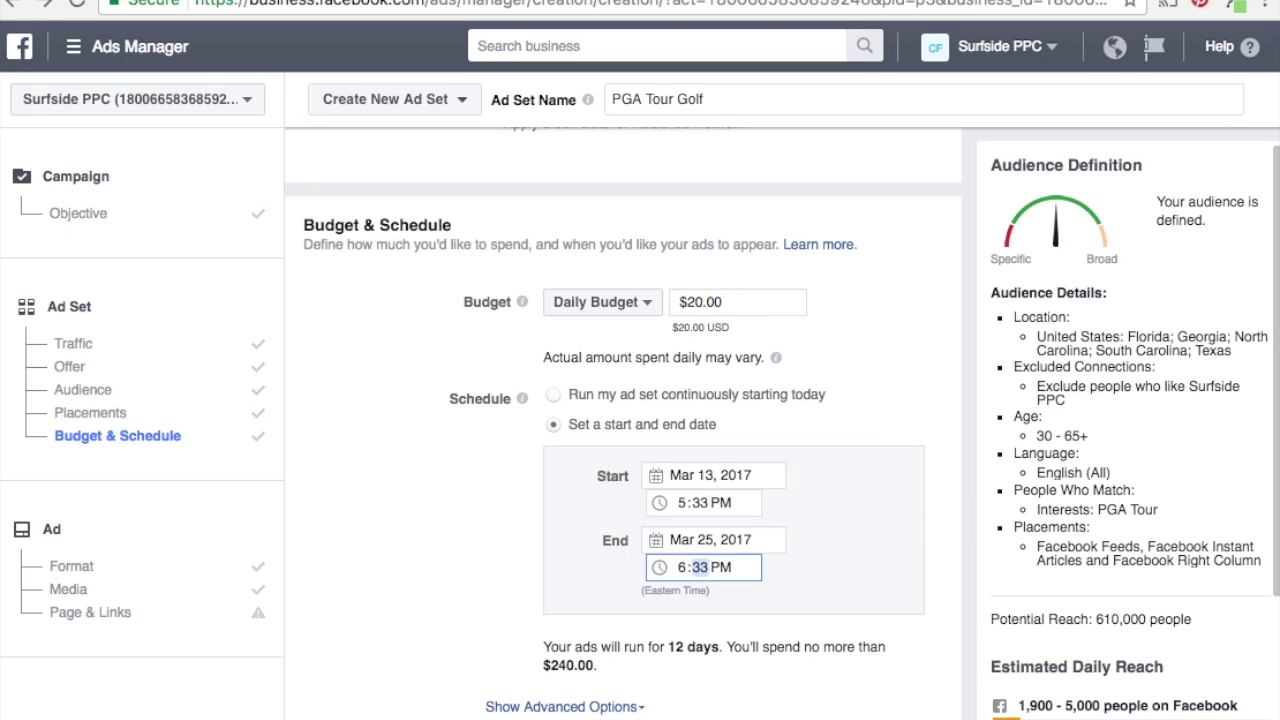
pyautogui.click(968, 568)
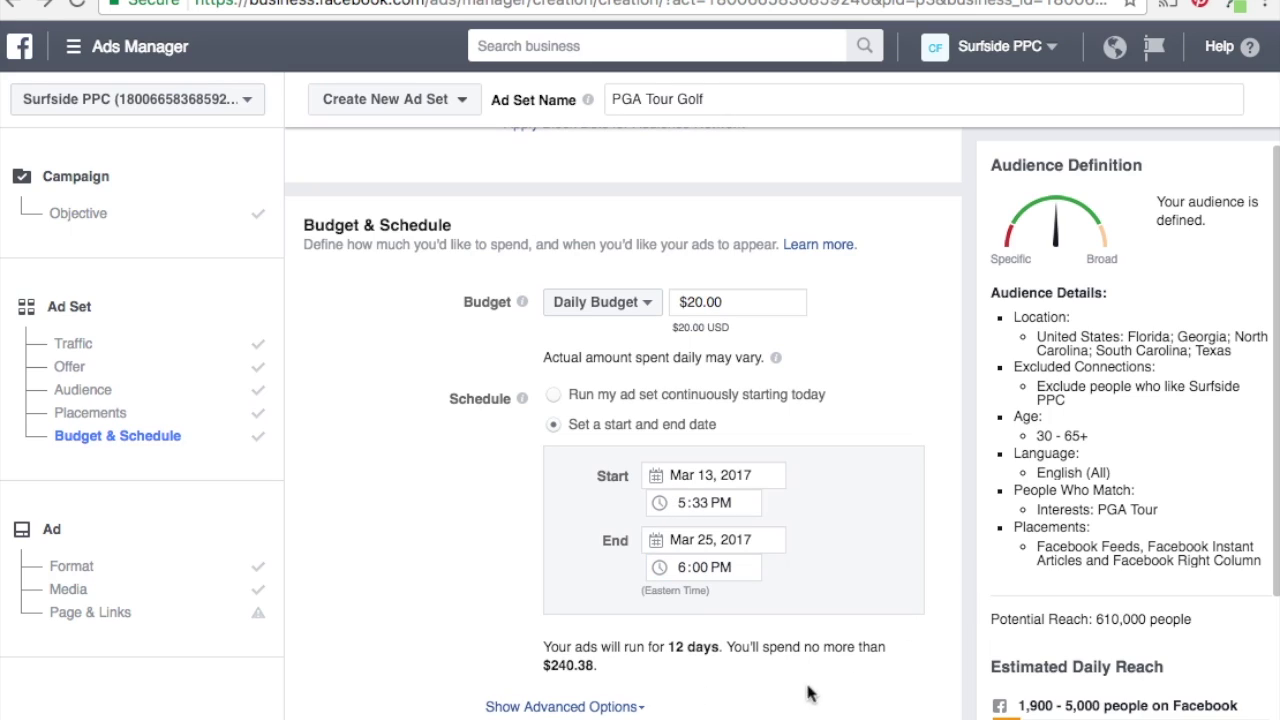
pyautogui.moveTo(546, 667); pyautogui.dragTo(593, 670)
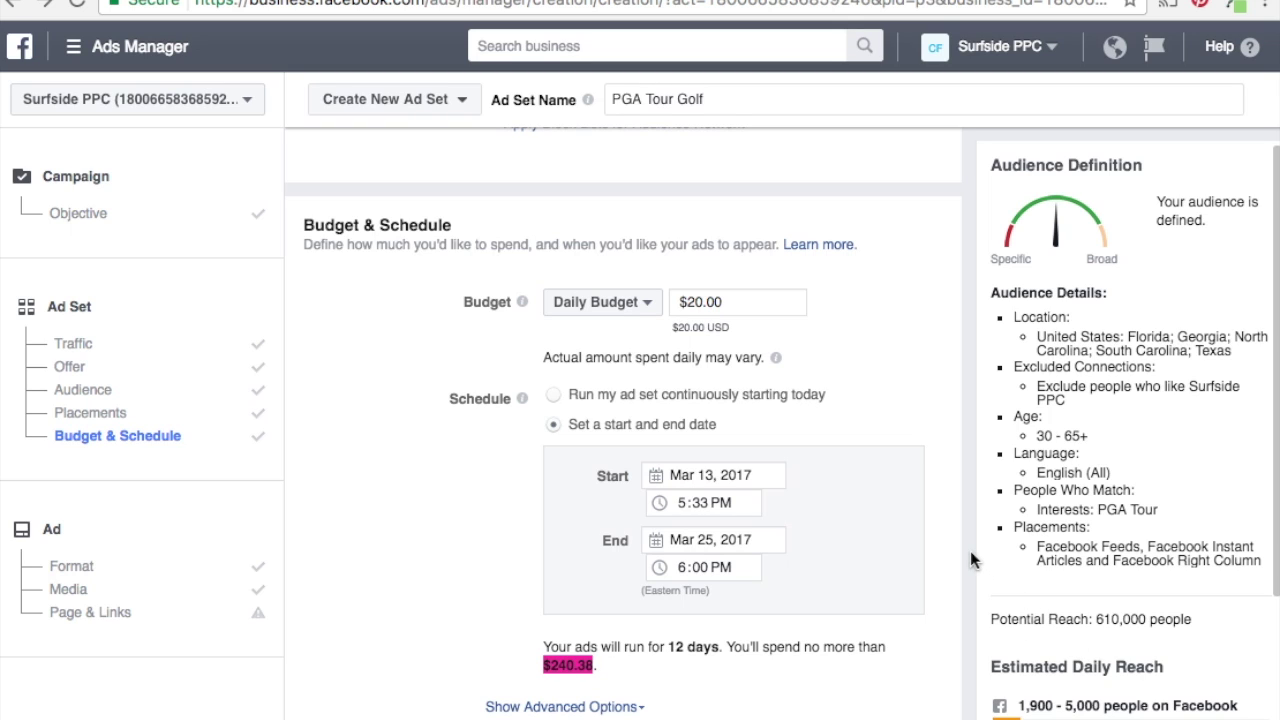
pyautogui.scroll(-1, 970, 551)
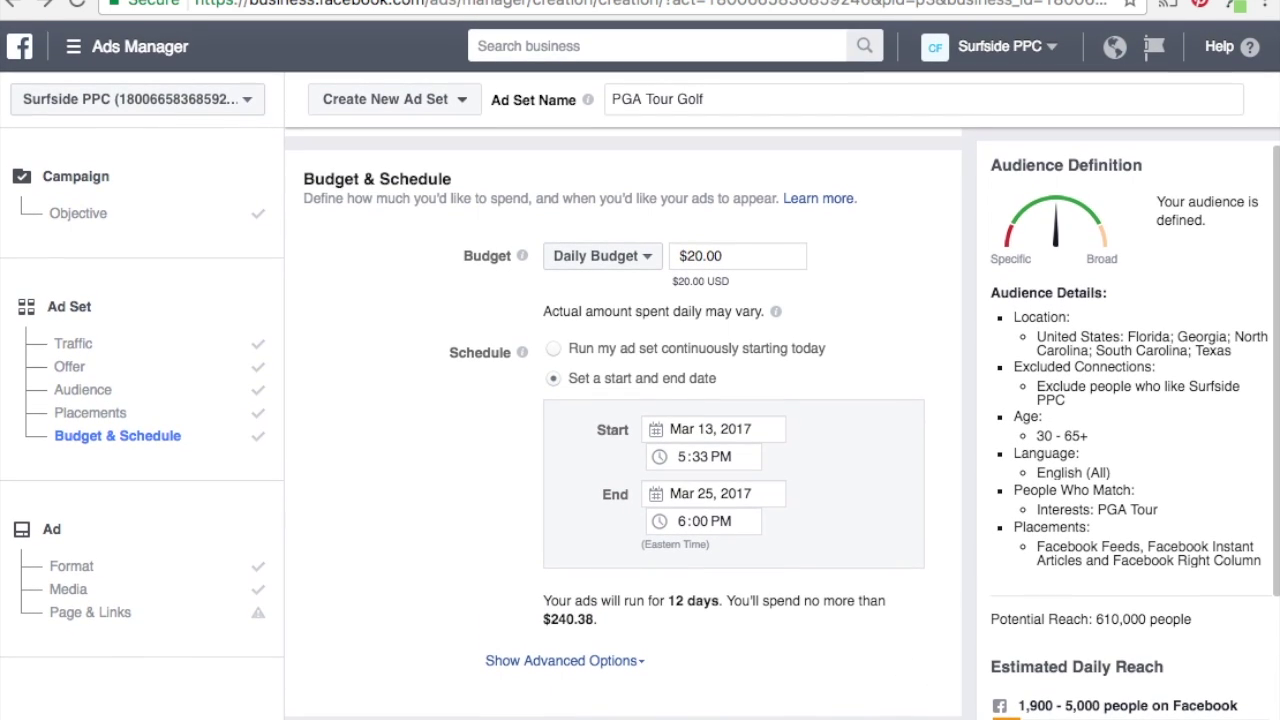
# - Go to the ad's format settings and name the ad Golf Ad 1
pyautogui.click(71, 566)
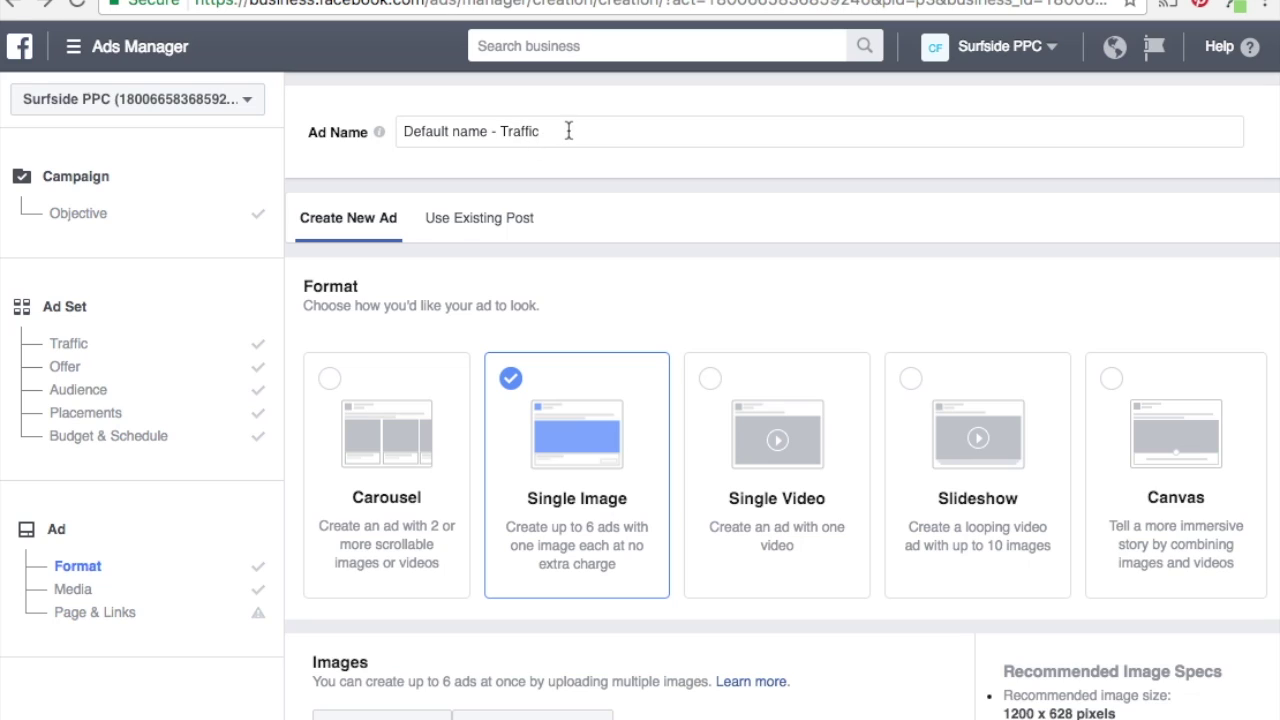
pyautogui.moveTo(370, 133)
pyautogui.moveTo(401, 132); pyautogui.dragTo(697, 197)
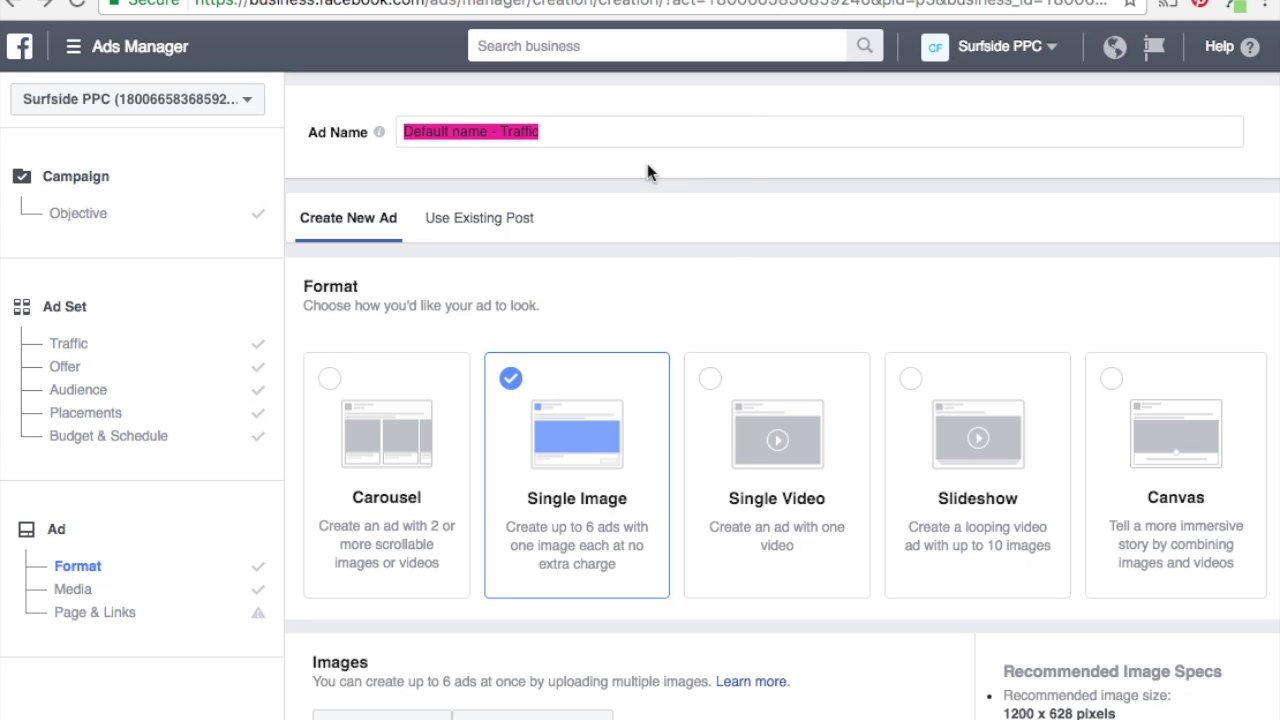
pyautogui.write('Golf Ad 1')
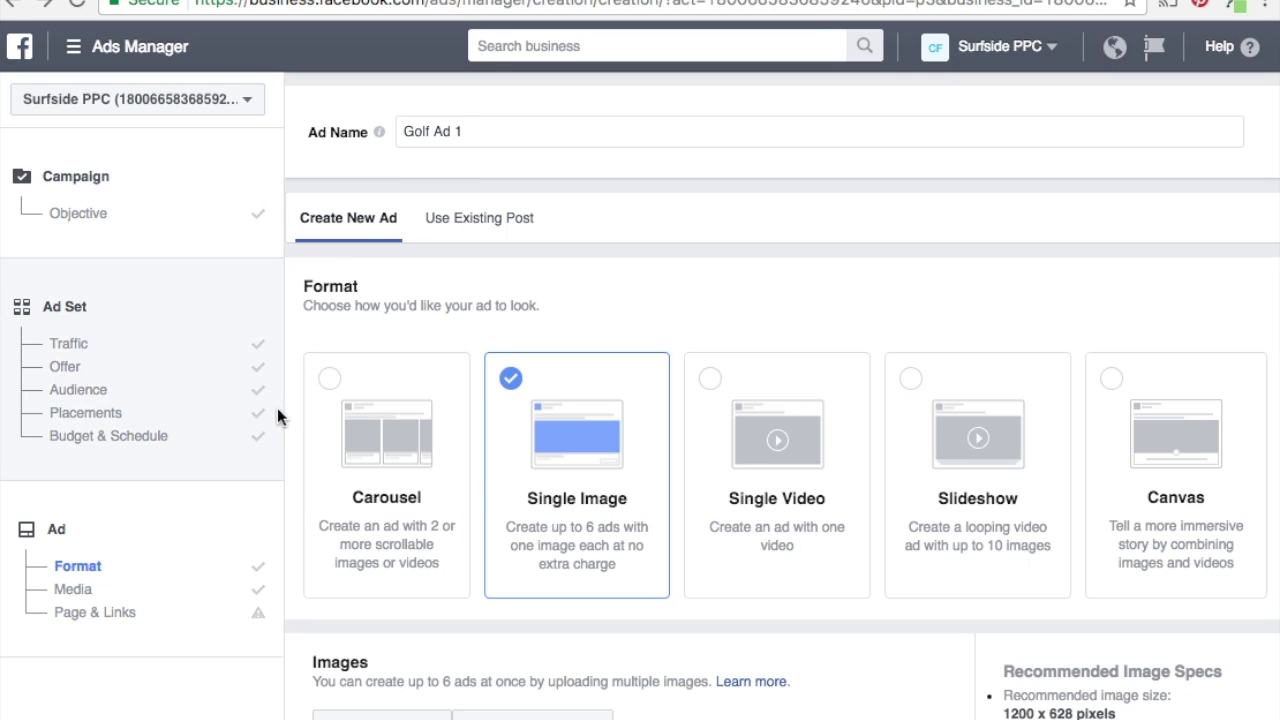
pyautogui.moveTo(407, 128); pyautogui.dragTo(470, 131)
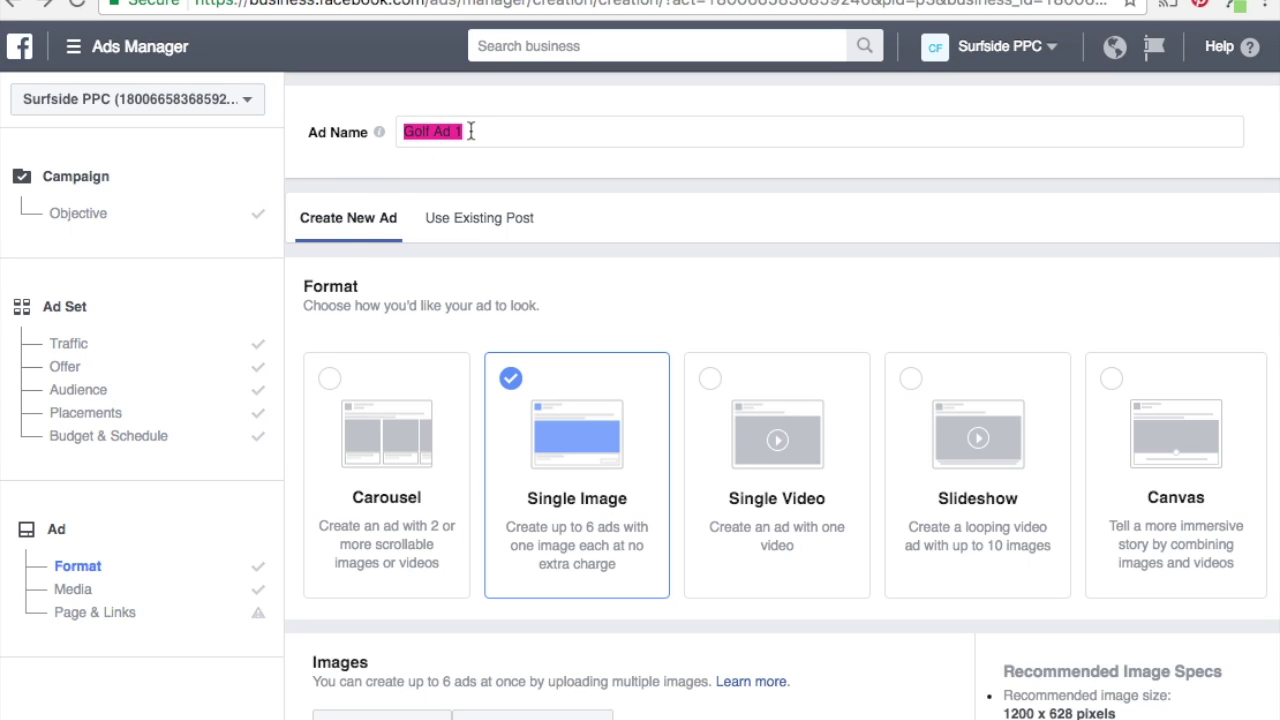
pyautogui.click(763, 290)
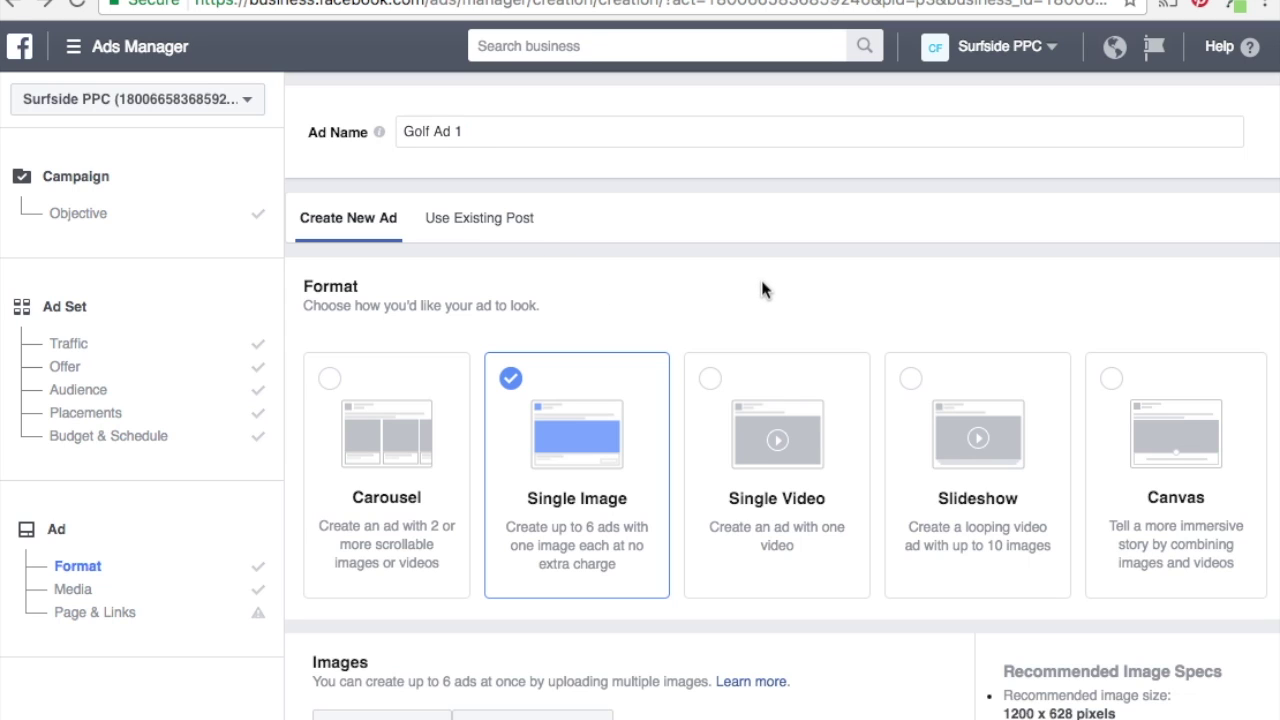
# - Connect the Surfside PPC Facebook Page to the ad in place of Beachfront Decor
pyautogui.scroll(-5, 762, 290)
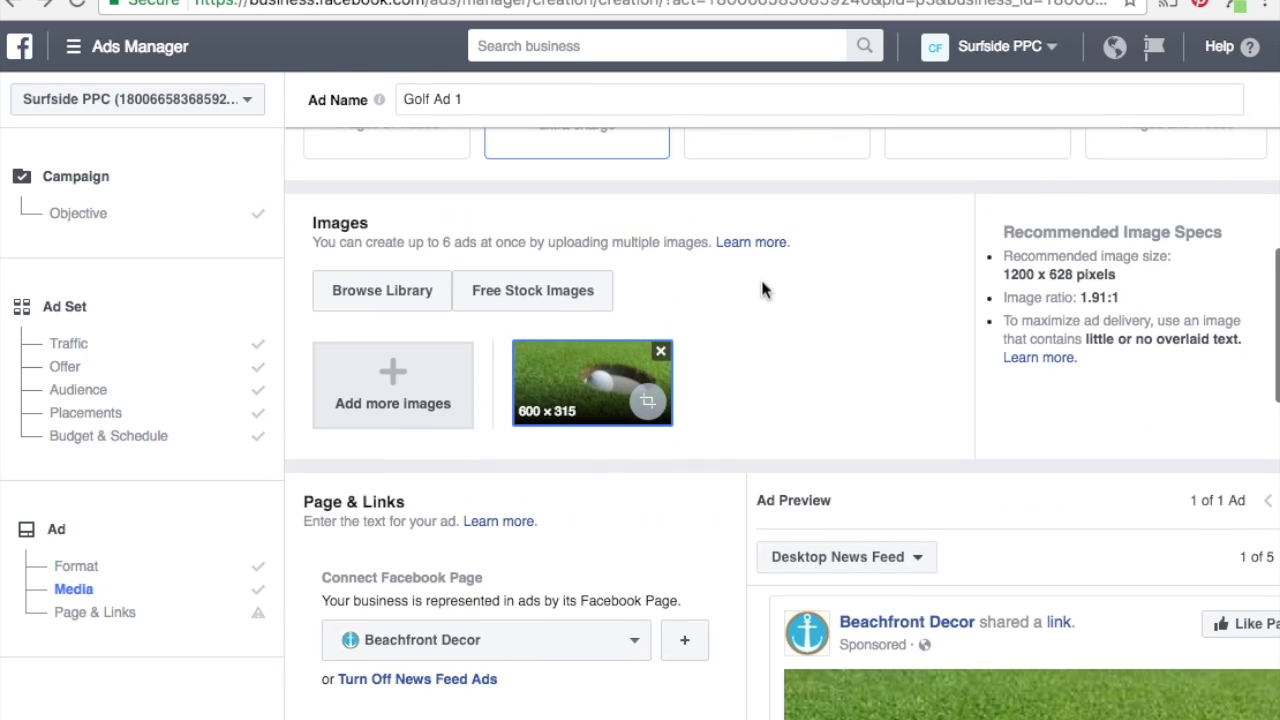
pyautogui.click(625, 638)
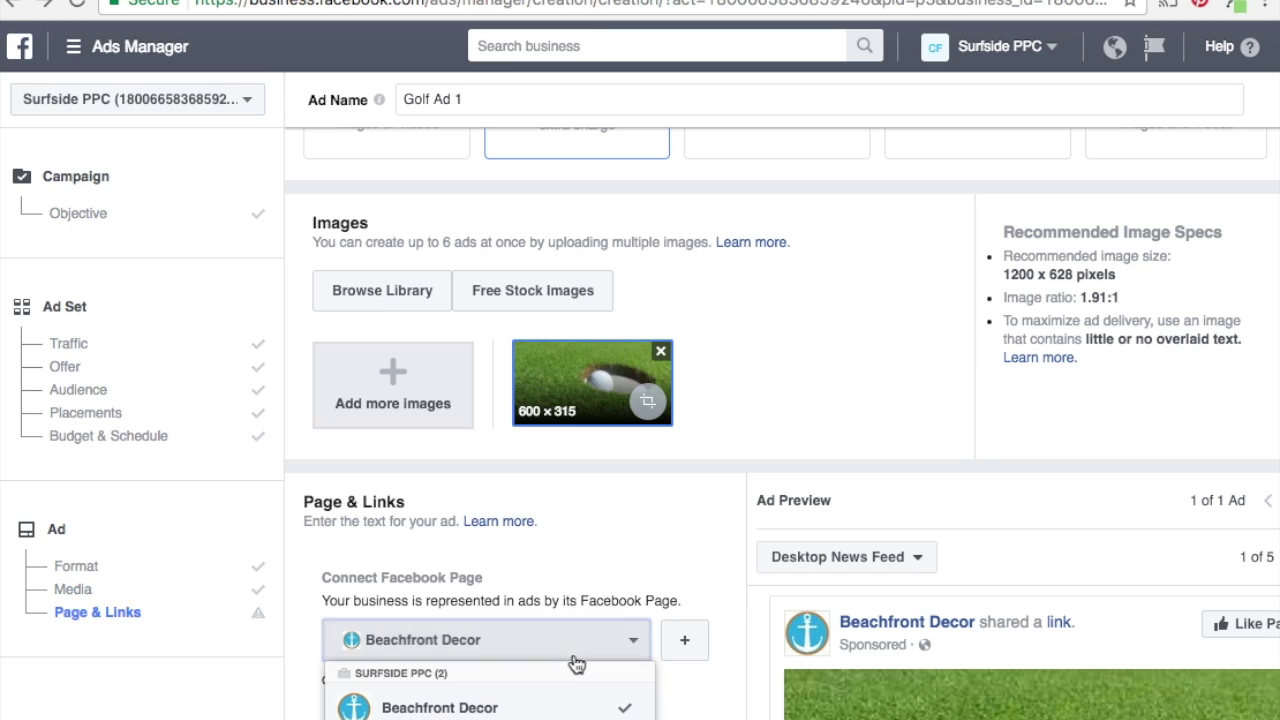
pyautogui.click(440, 719)
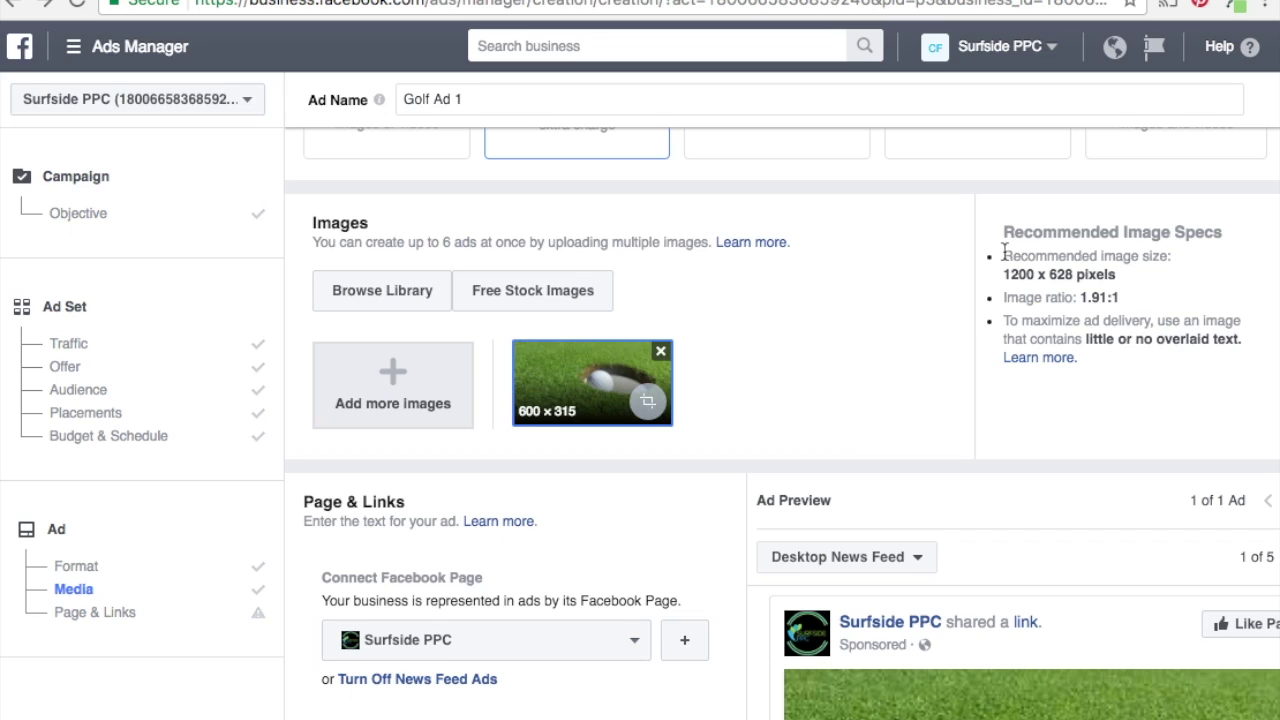
# - Check the recommended image size, then search the free stock images for golf and preview several results
pyautogui.moveTo(1006, 256); pyautogui.dragTo(1127, 274)
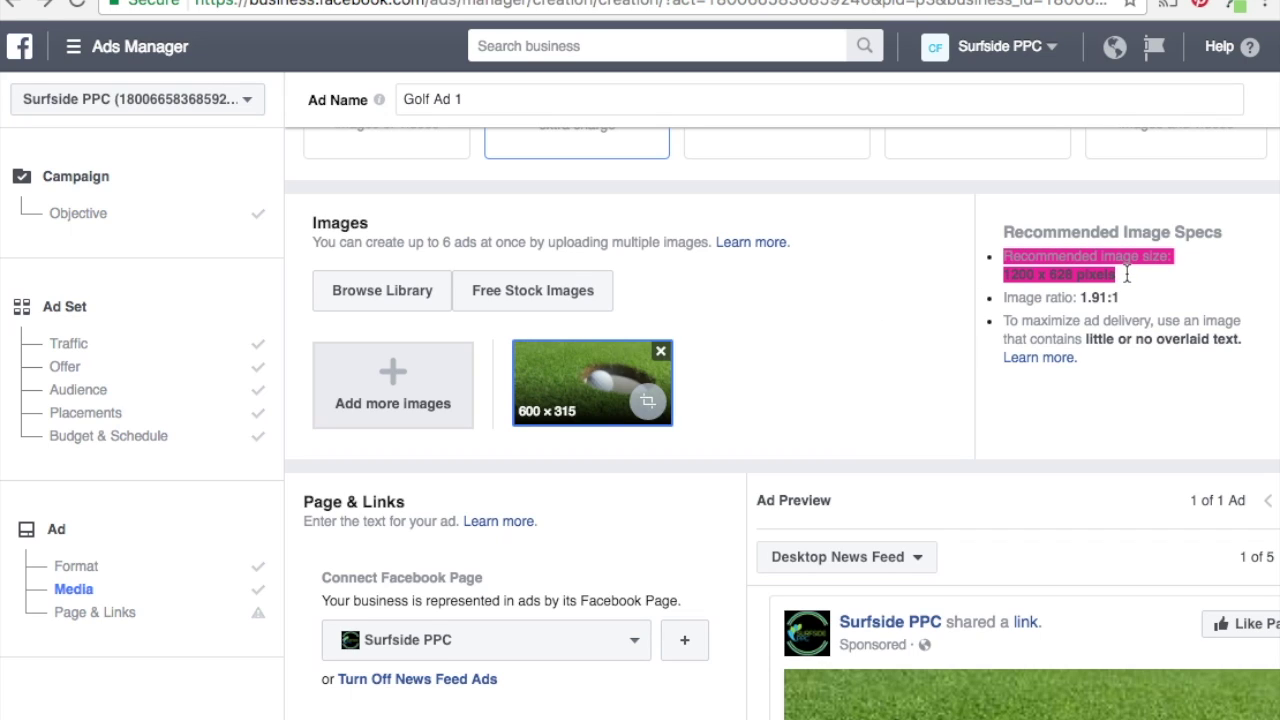
pyautogui.click(1127, 274)
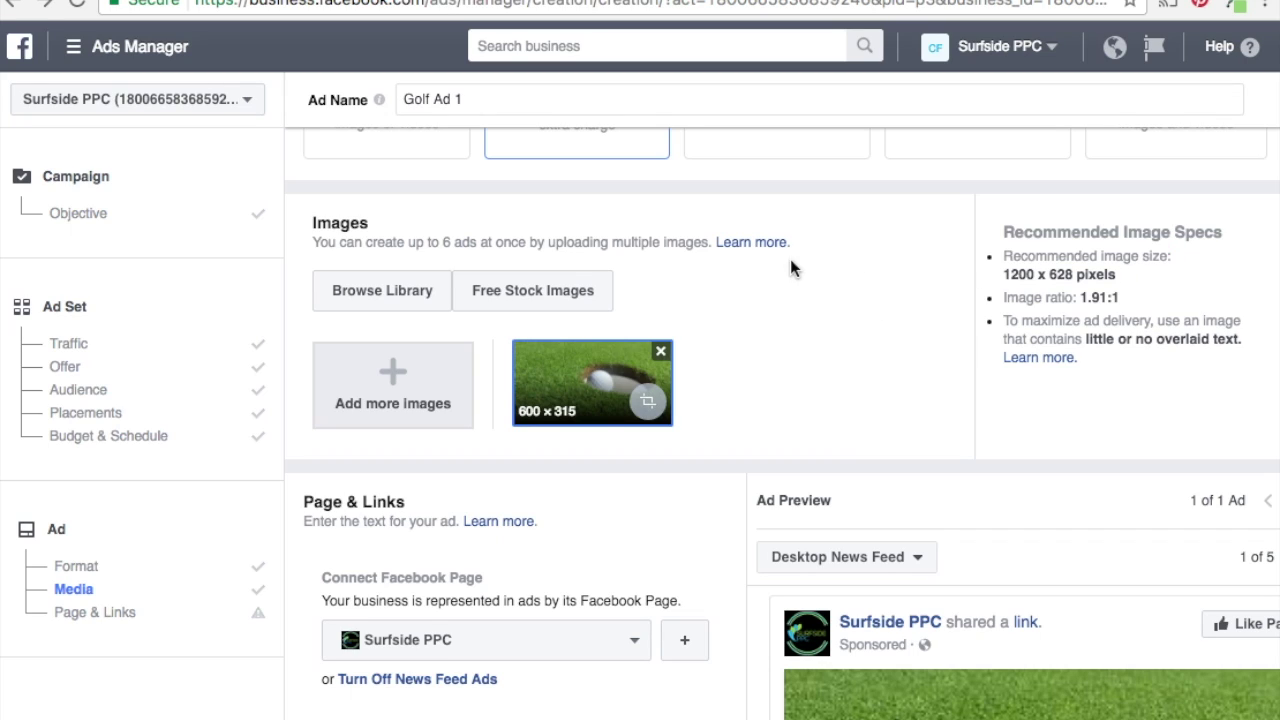
pyautogui.click(565, 292)
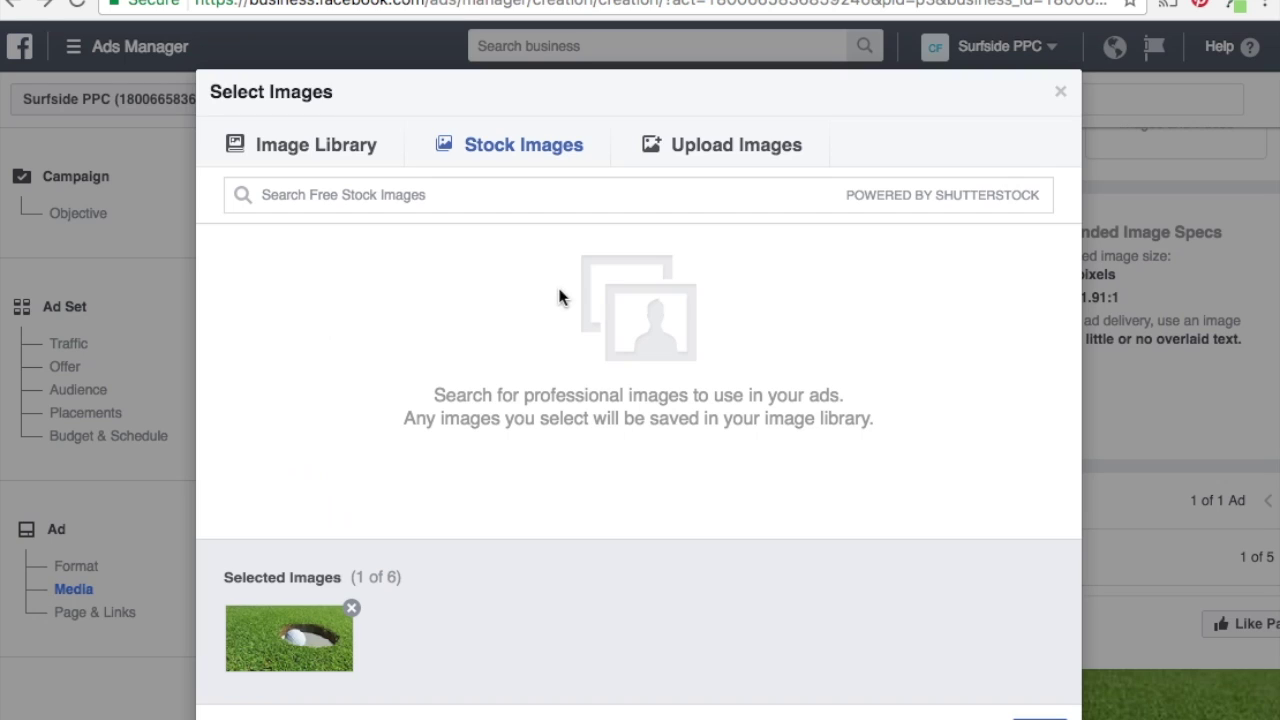
pyautogui.click(638, 194)
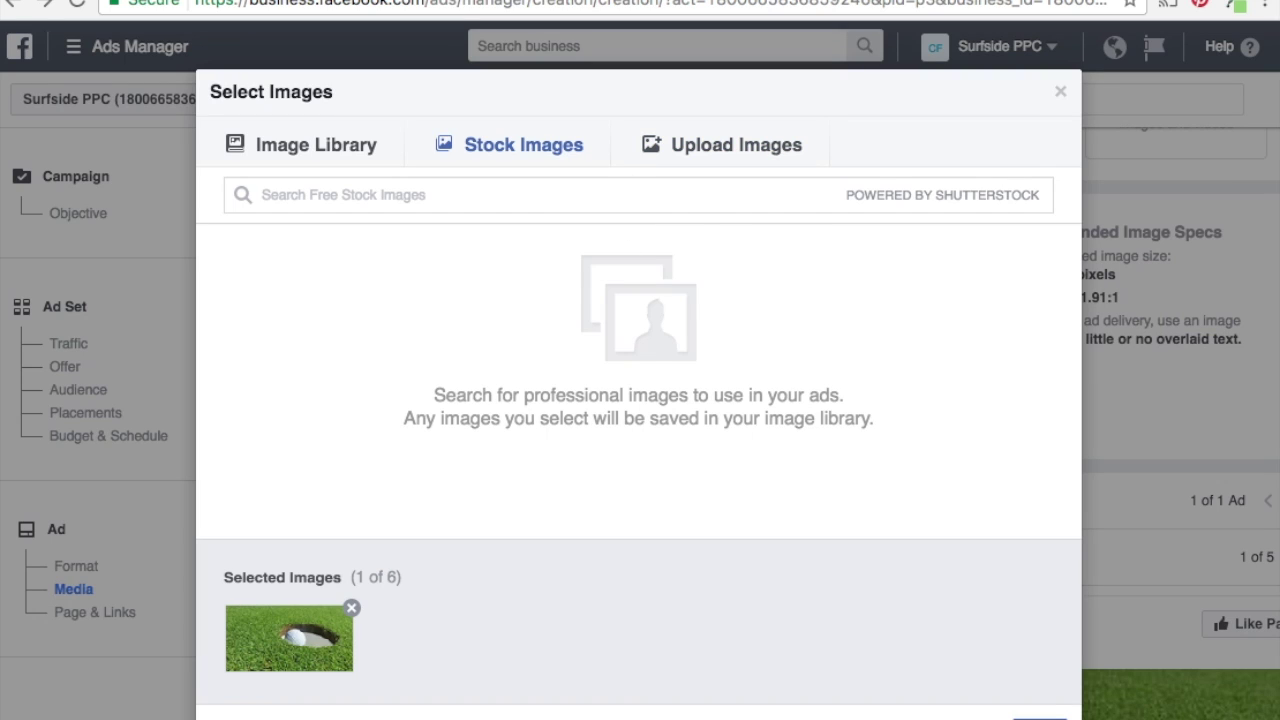
pyautogui.write('golf')
pyautogui.press('Return')
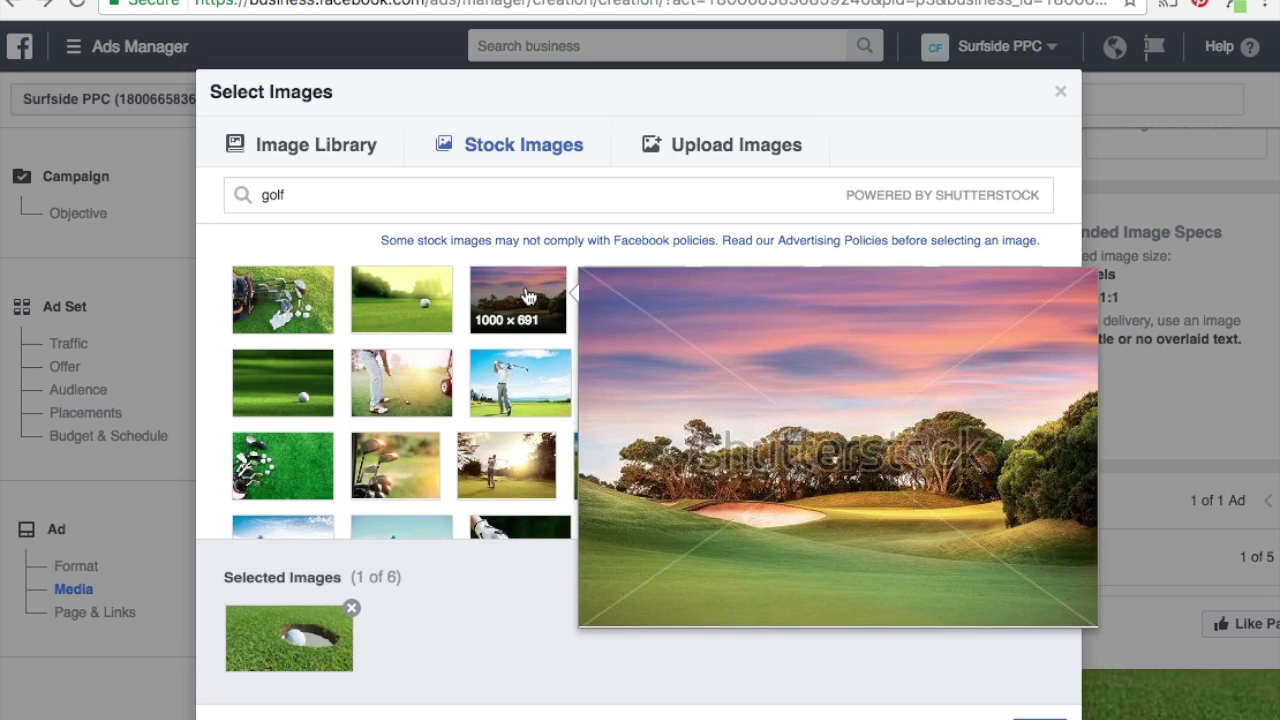
pyautogui.moveTo(393, 290)
pyautogui.moveTo(297, 307)
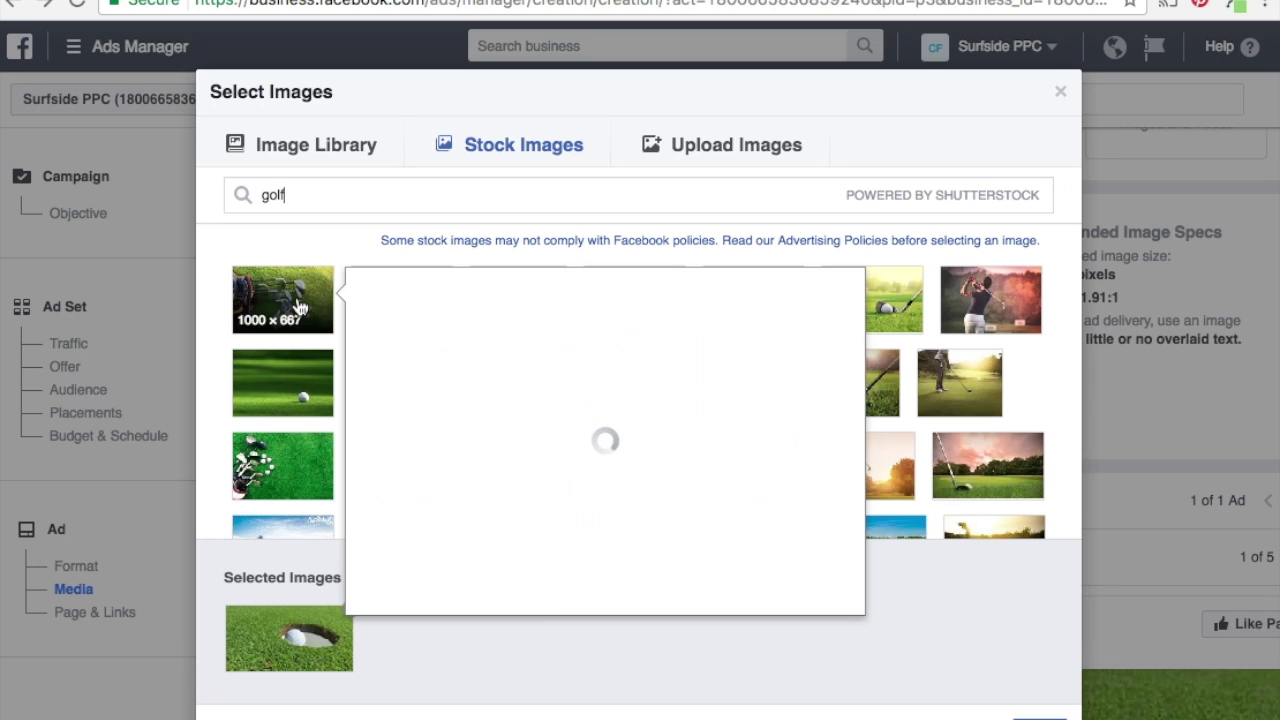
pyautogui.moveTo(295, 403)
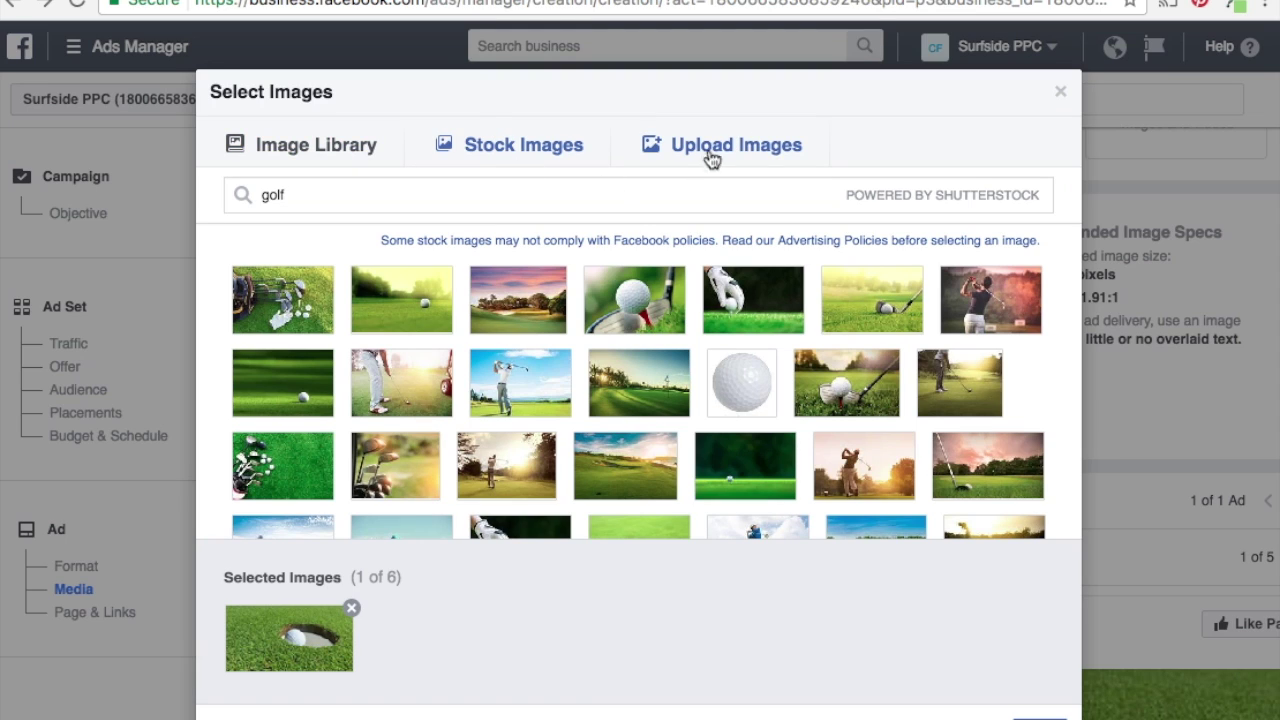
# - Look through the account's image library and the stock images, keeping only the golf ball image selected for the ad
pyautogui.click(306, 149)
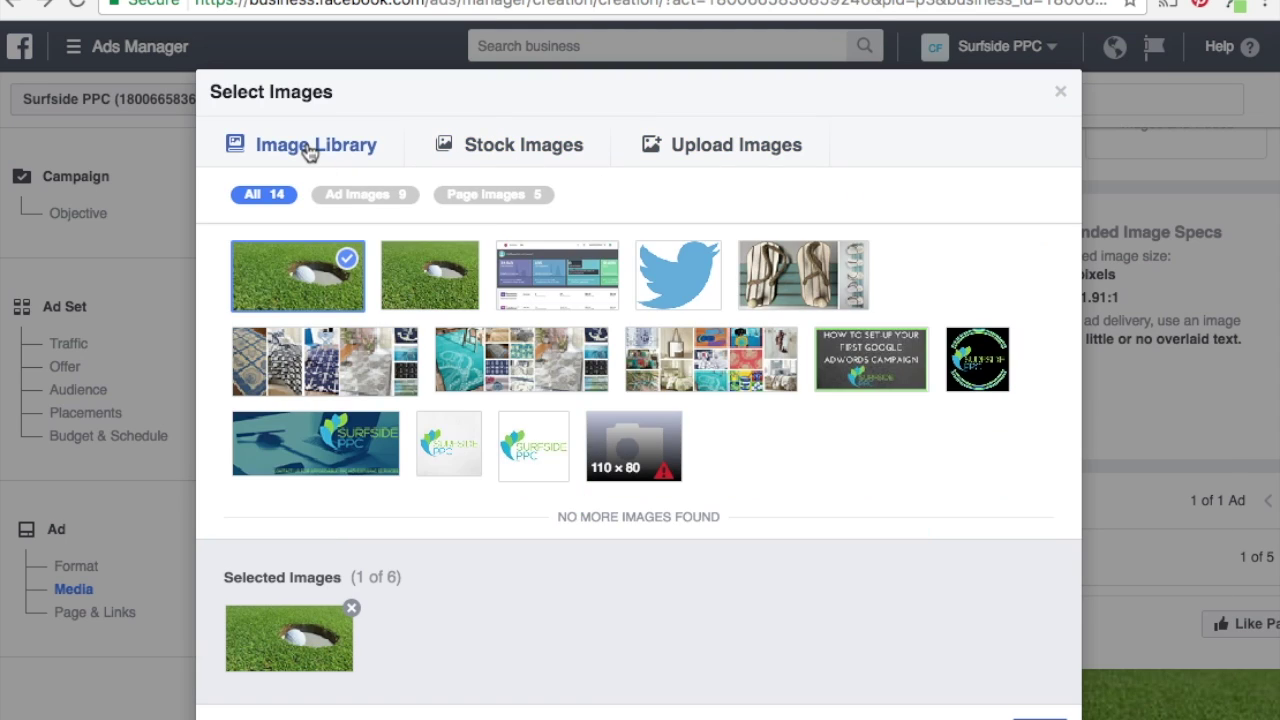
pyautogui.click(545, 157)
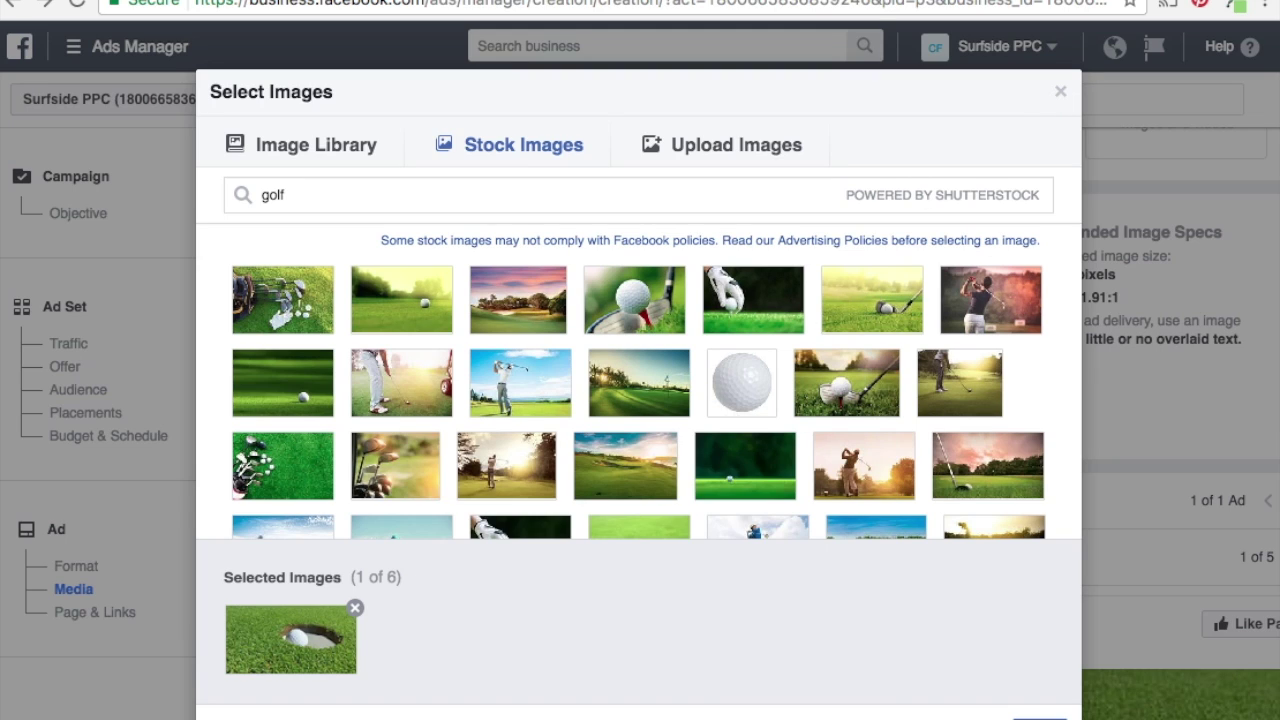
pyautogui.click(1040, 715)
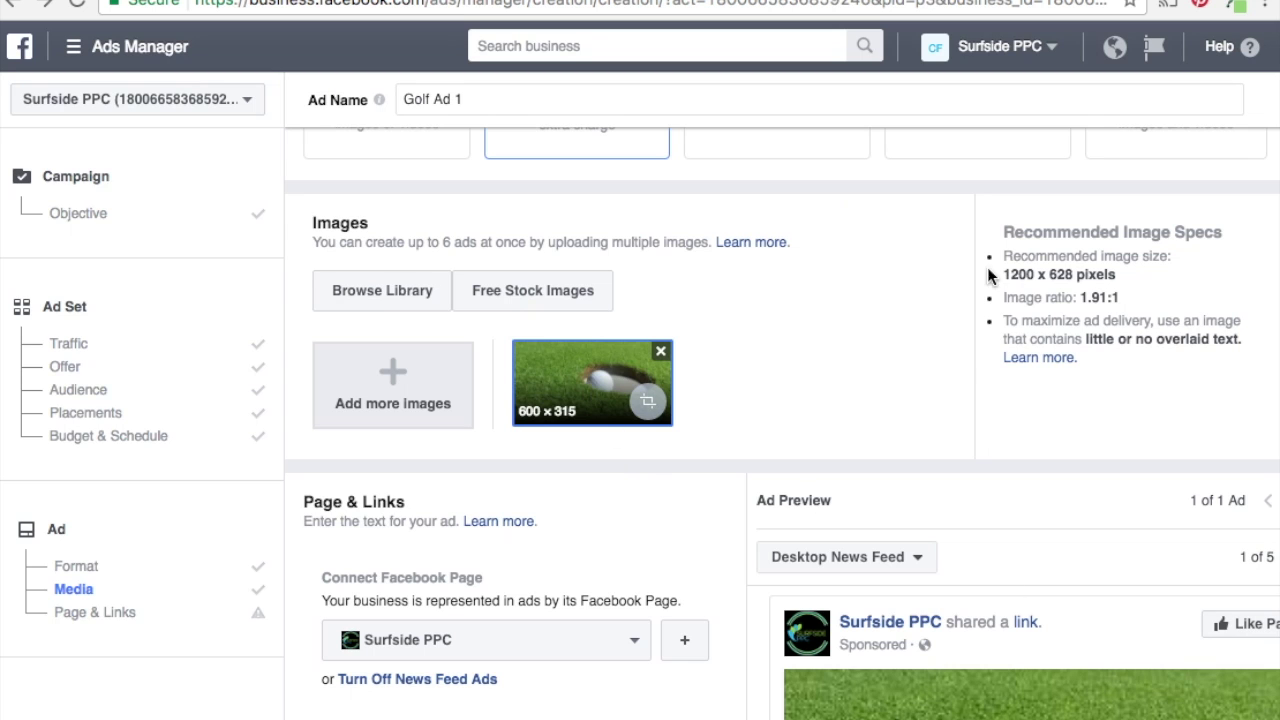
# - Compare the selected image's dimensions with the recommended size and overlaid-text guidance, and examine the image in the ad preview
pyautogui.moveTo(1006, 268); pyautogui.dragTo(1078, 270)
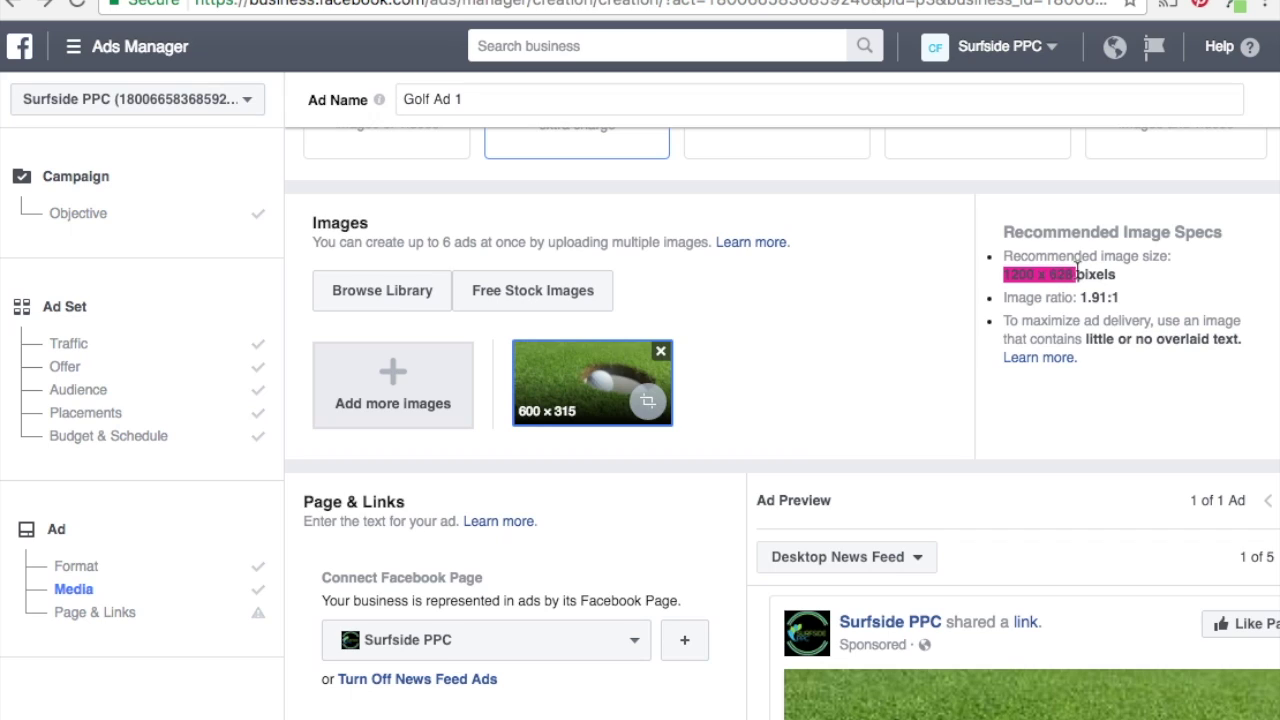
pyautogui.click(800, 429)
pyautogui.moveTo(517, 412); pyautogui.dragTo(571, 412)
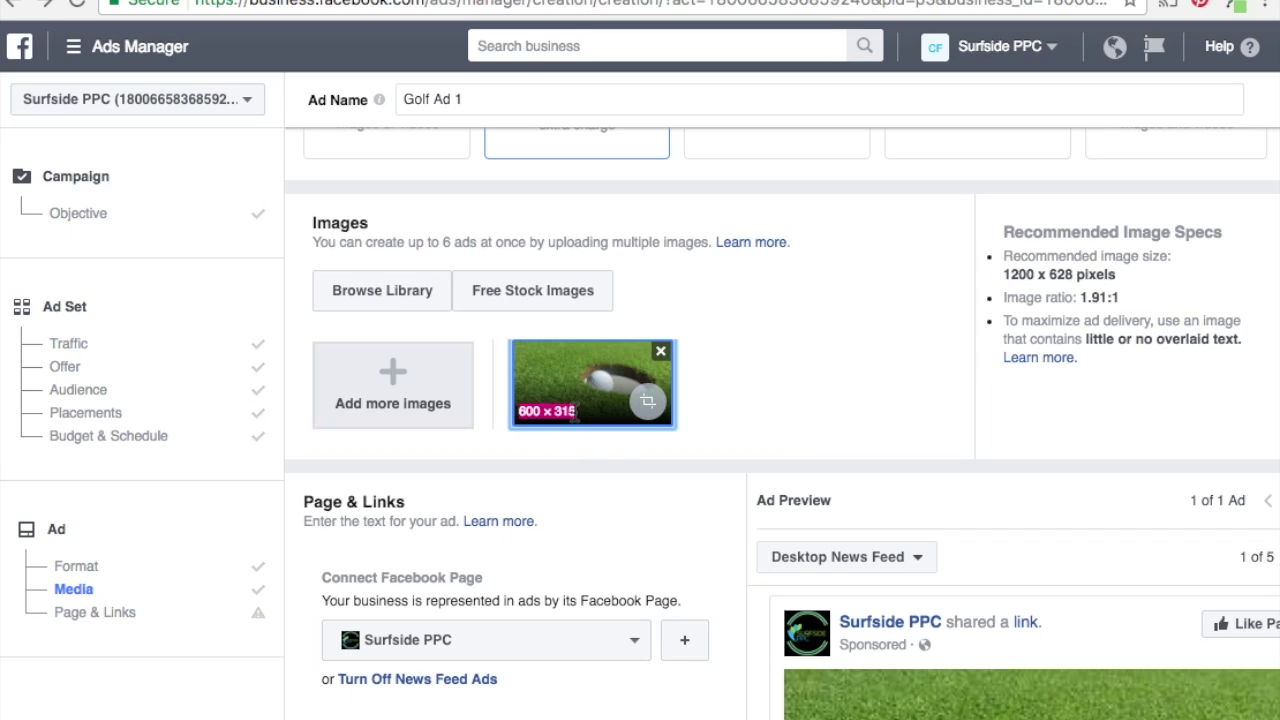
pyautogui.click(836, 352)
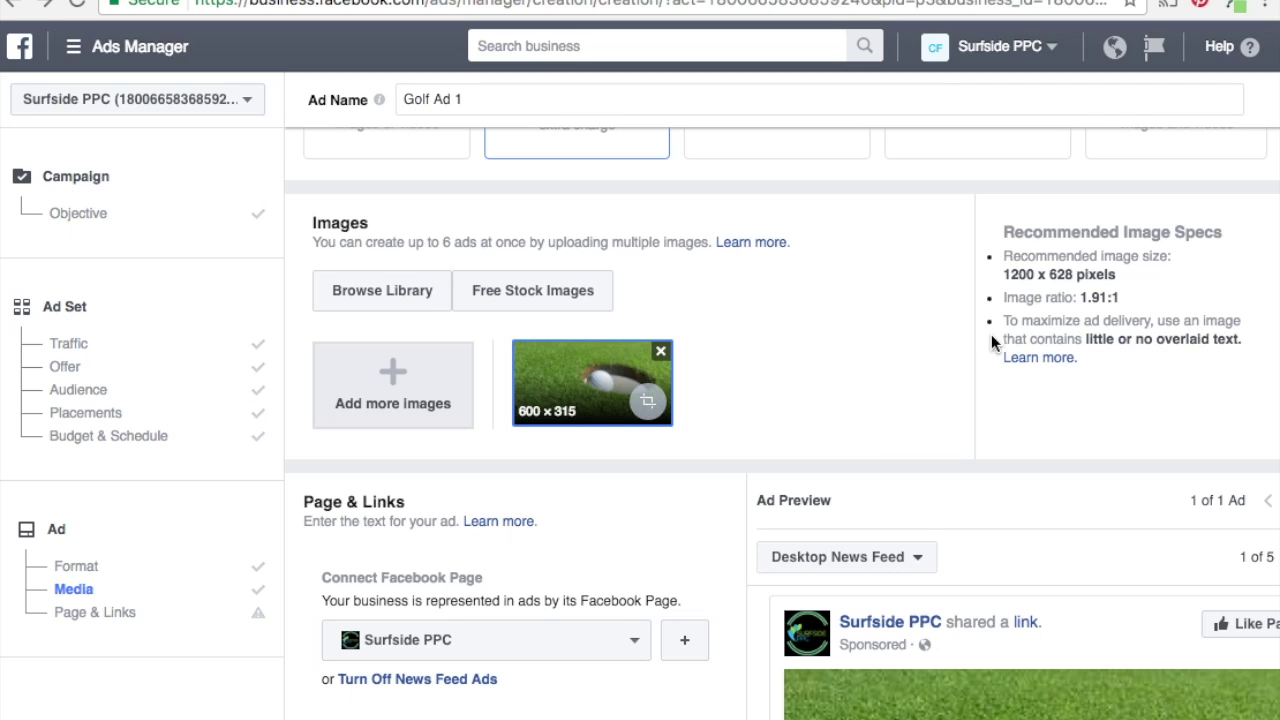
pyautogui.moveTo(1004, 320); pyautogui.dragTo(1240, 340)
pyautogui.click(1228, 394)
pyautogui.scroll(-3, 1039, 452)
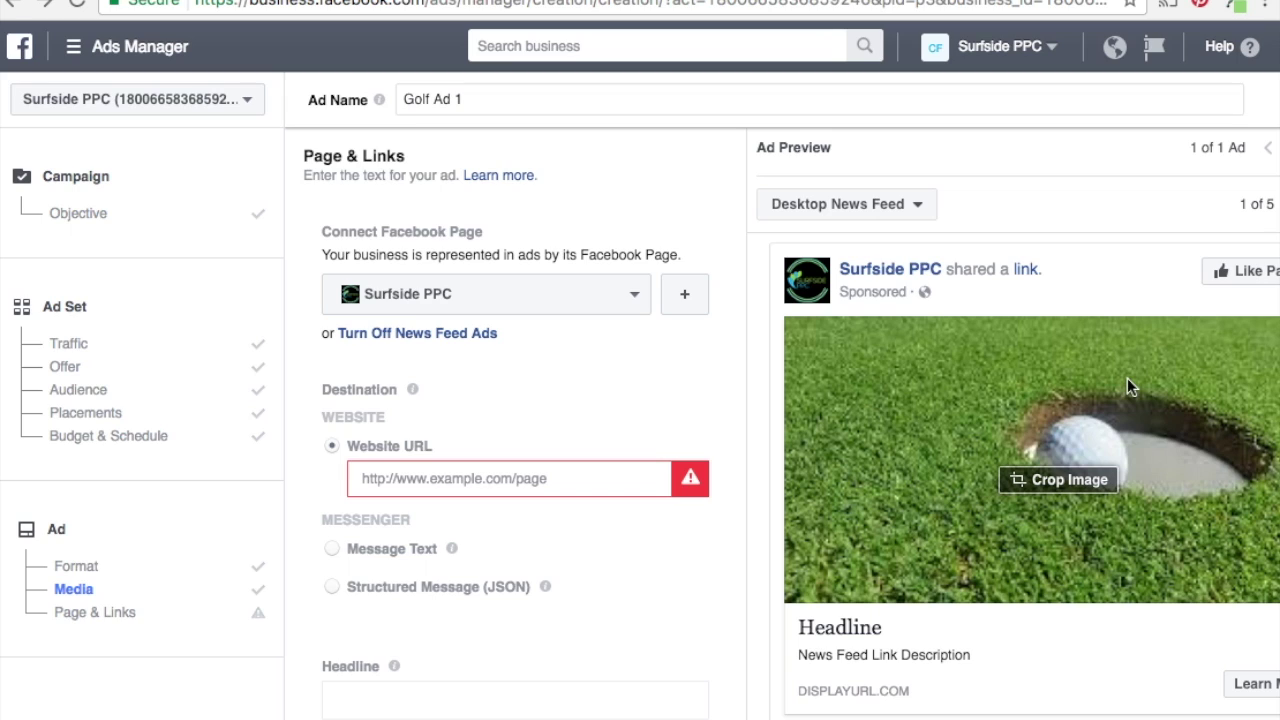
pyautogui.scroll(3, 1127, 378)
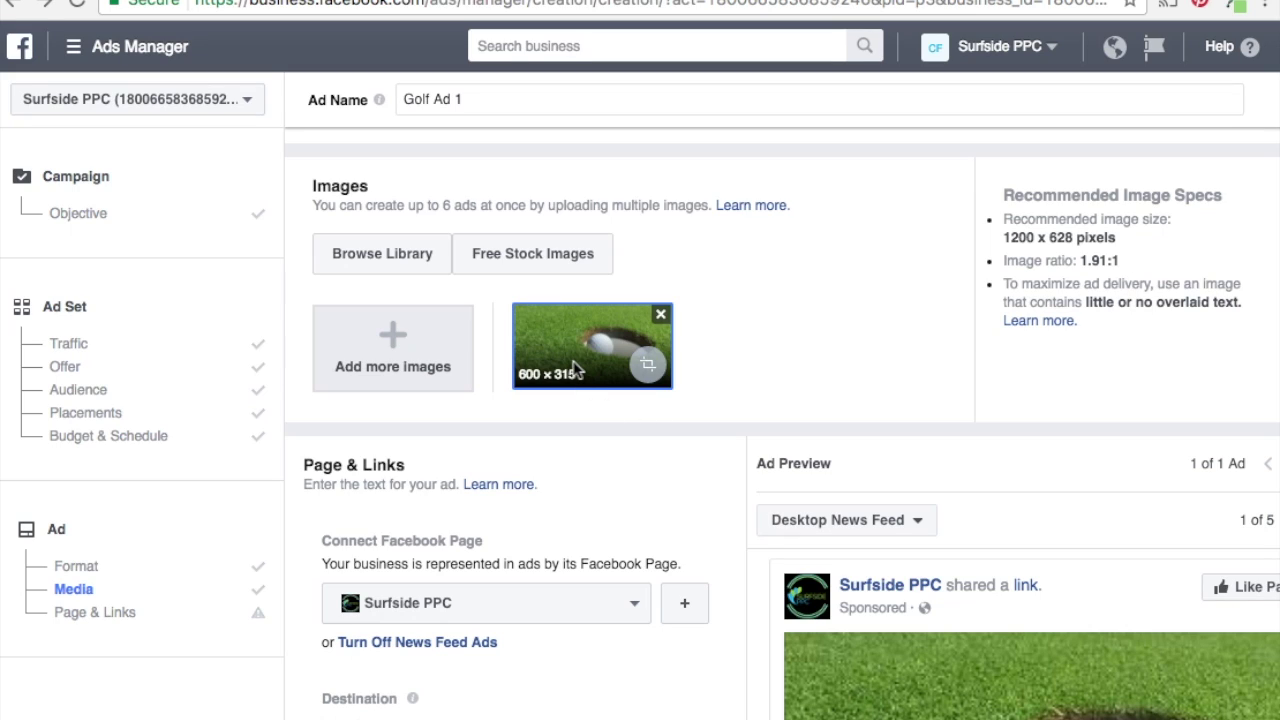
pyautogui.scroll(-3, 631, 491)
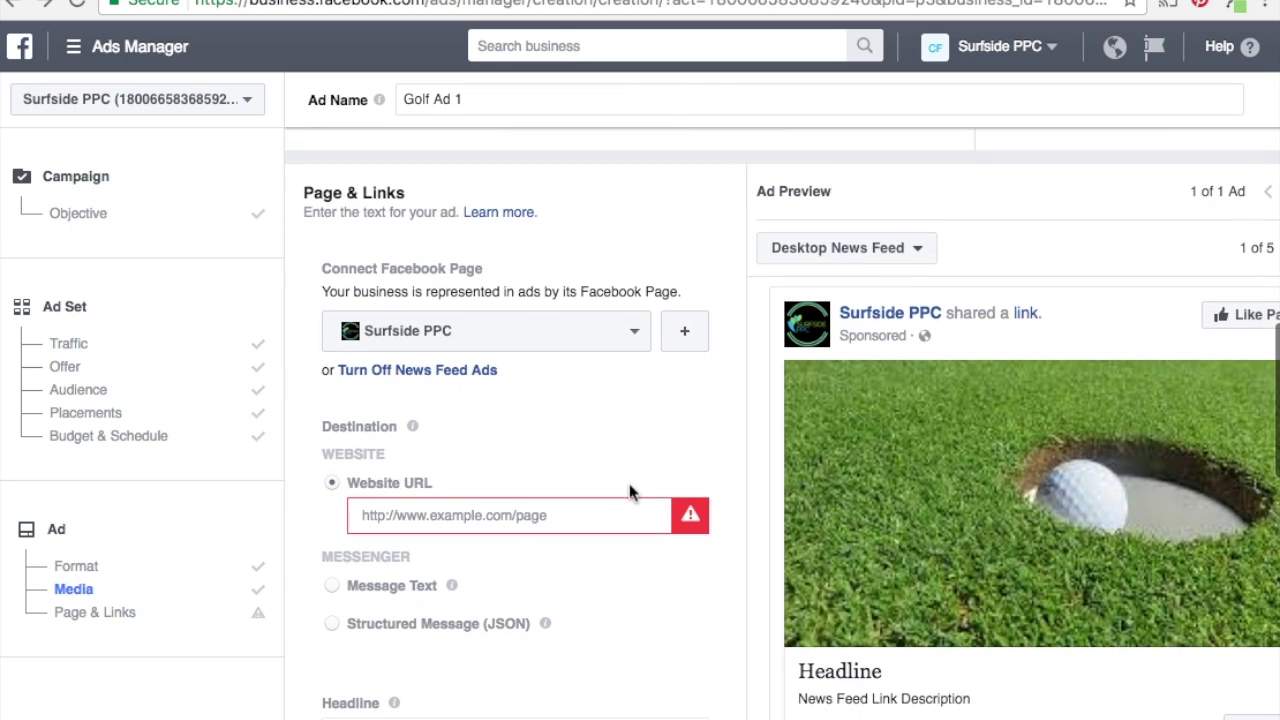
pyautogui.scroll(-1, 541, 410)
pyautogui.click(486, 402)
pyautogui.write('http://www.surfsideppc.com/')
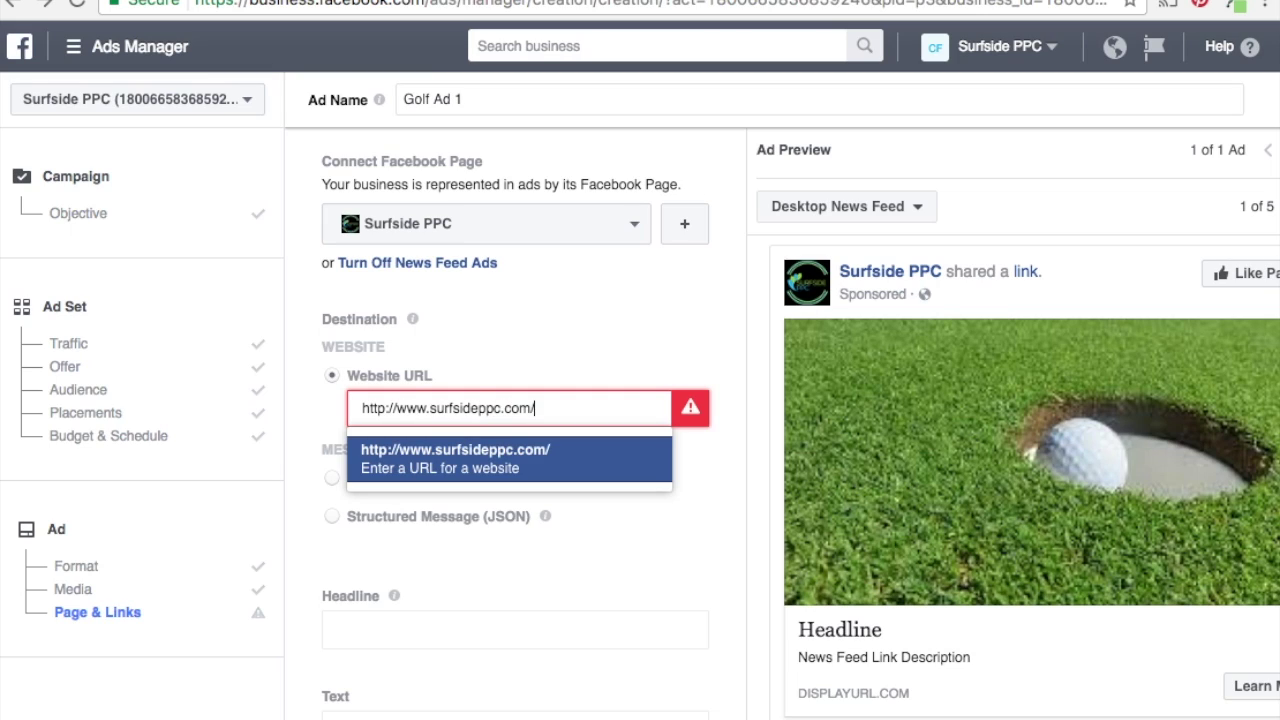
pyautogui.write('?utm_campa')
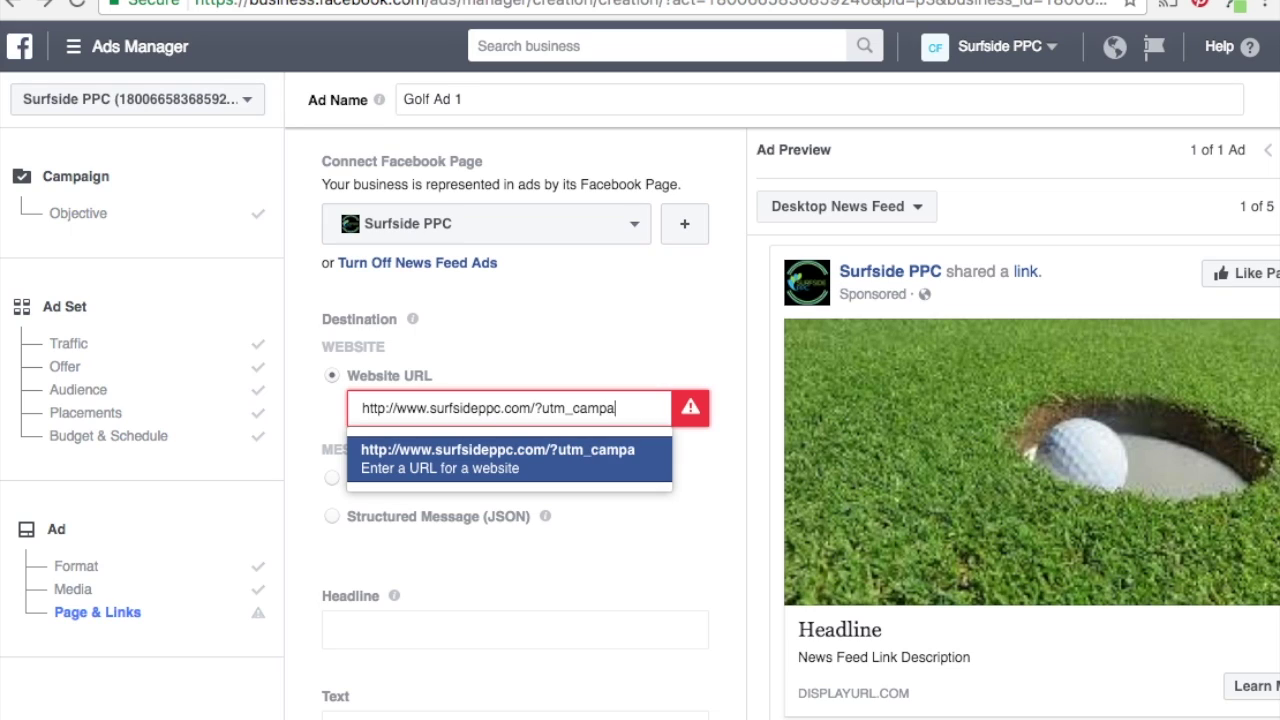
pyautogui.write('ign=Facebook-Golf&utm_so')
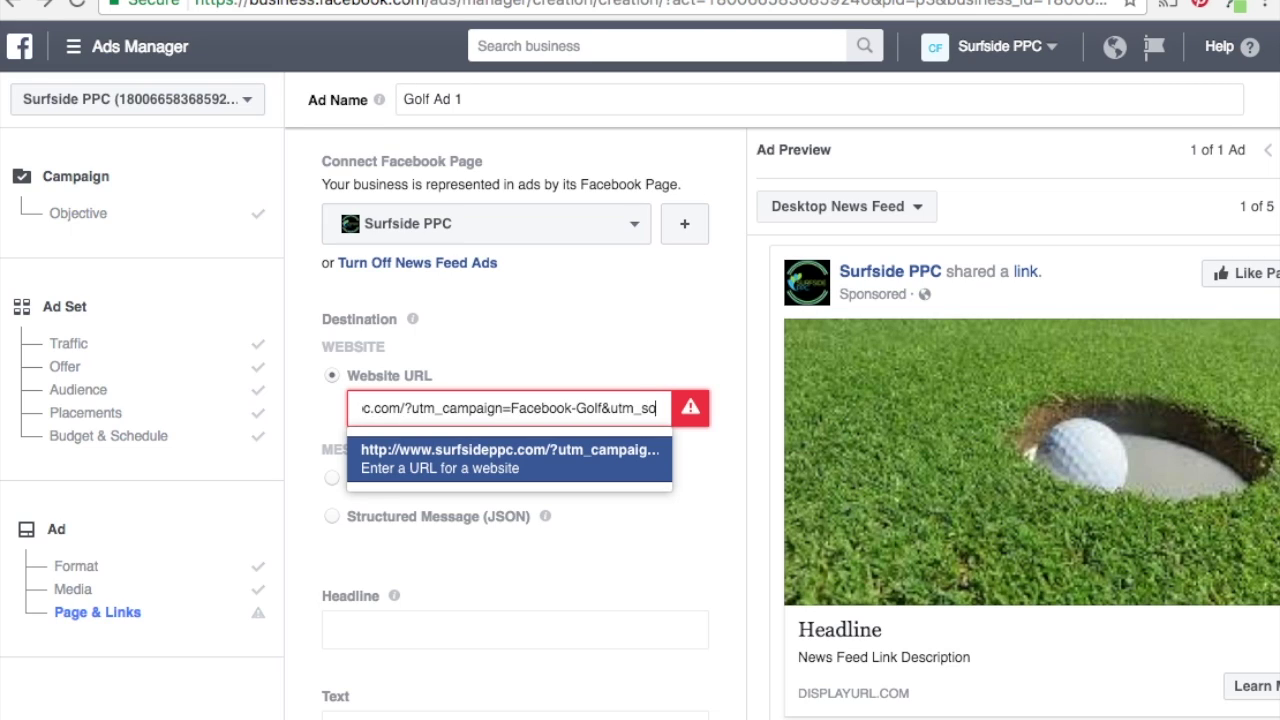
pyautogui.write('urce=Facebook')
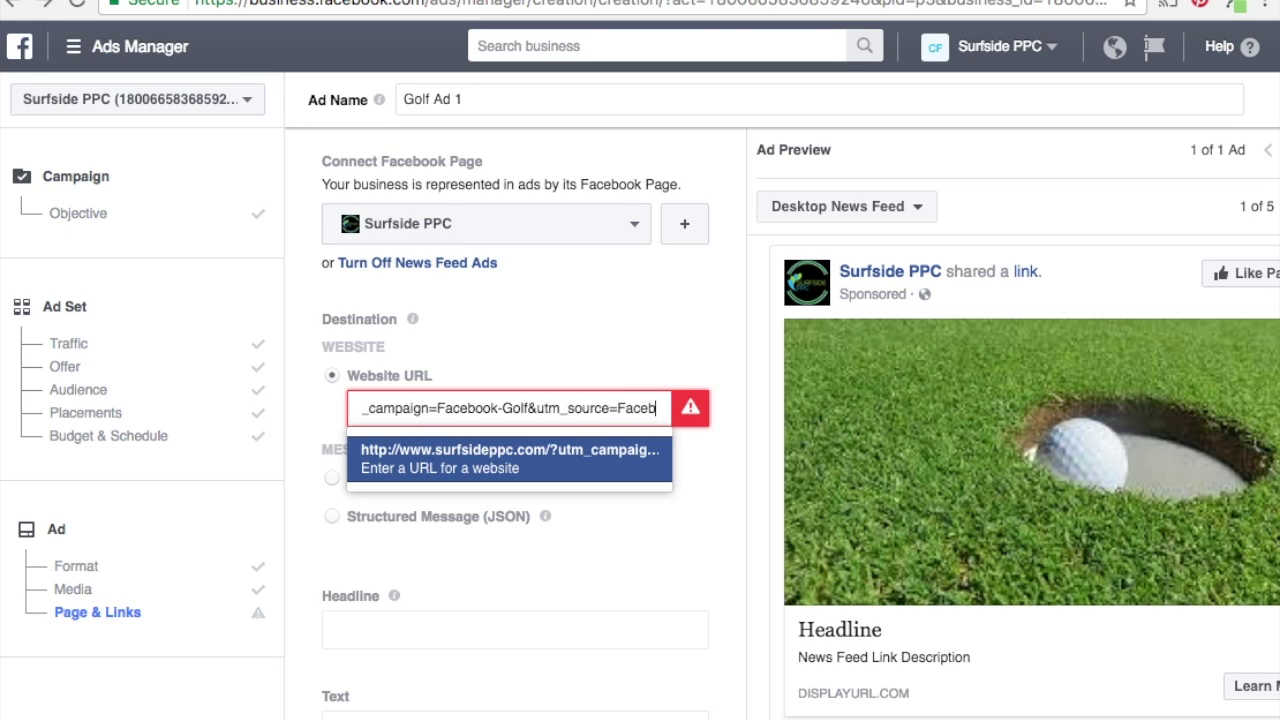
pyautogui.click(402, 474)
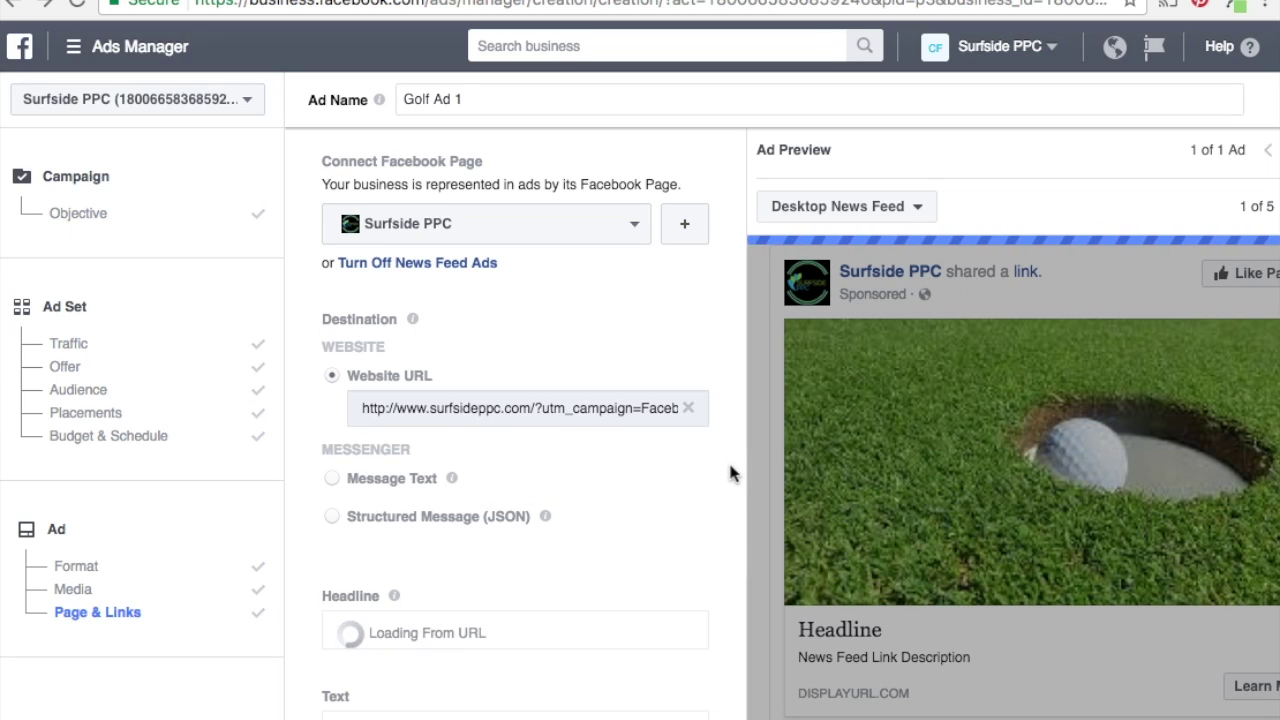
# - Review the ad's image, destination, headline and text filled in from the website, and compare them with the Desktop News Feed preview
pyautogui.scroll(1, 728, 460)
pyautogui.scroll(1, 728, 460)
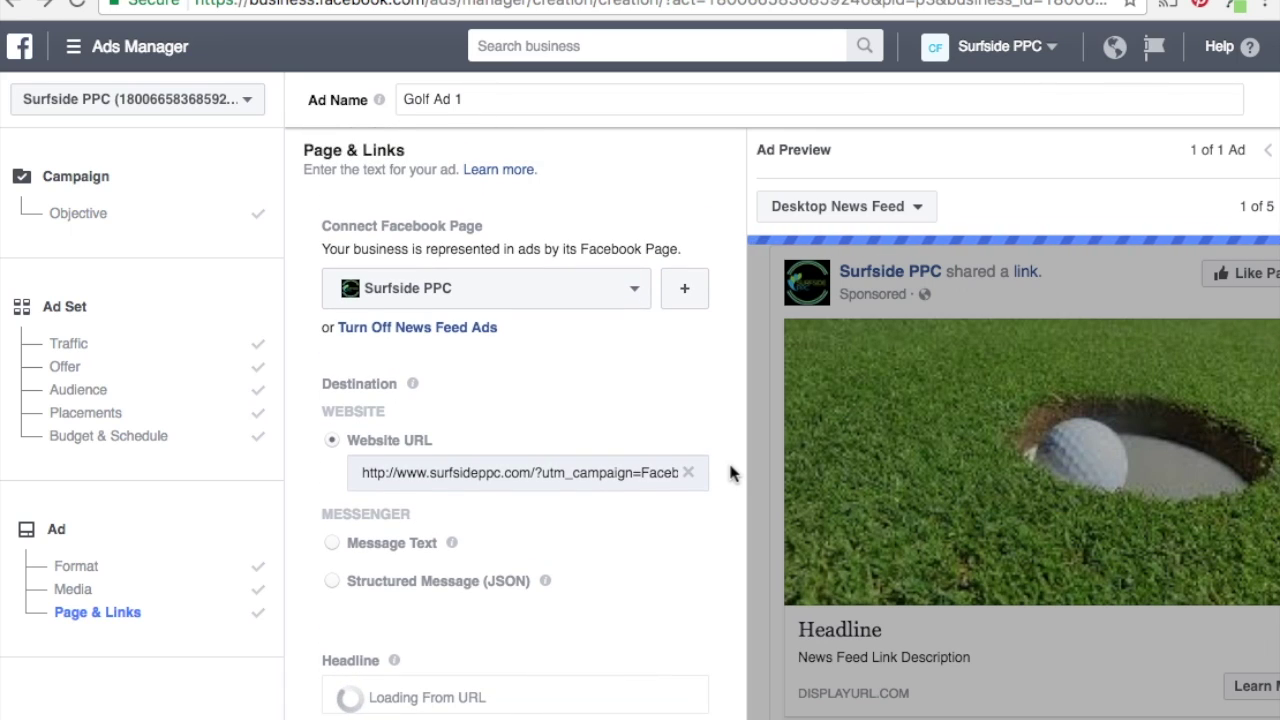
pyautogui.scroll(1, 728, 473)
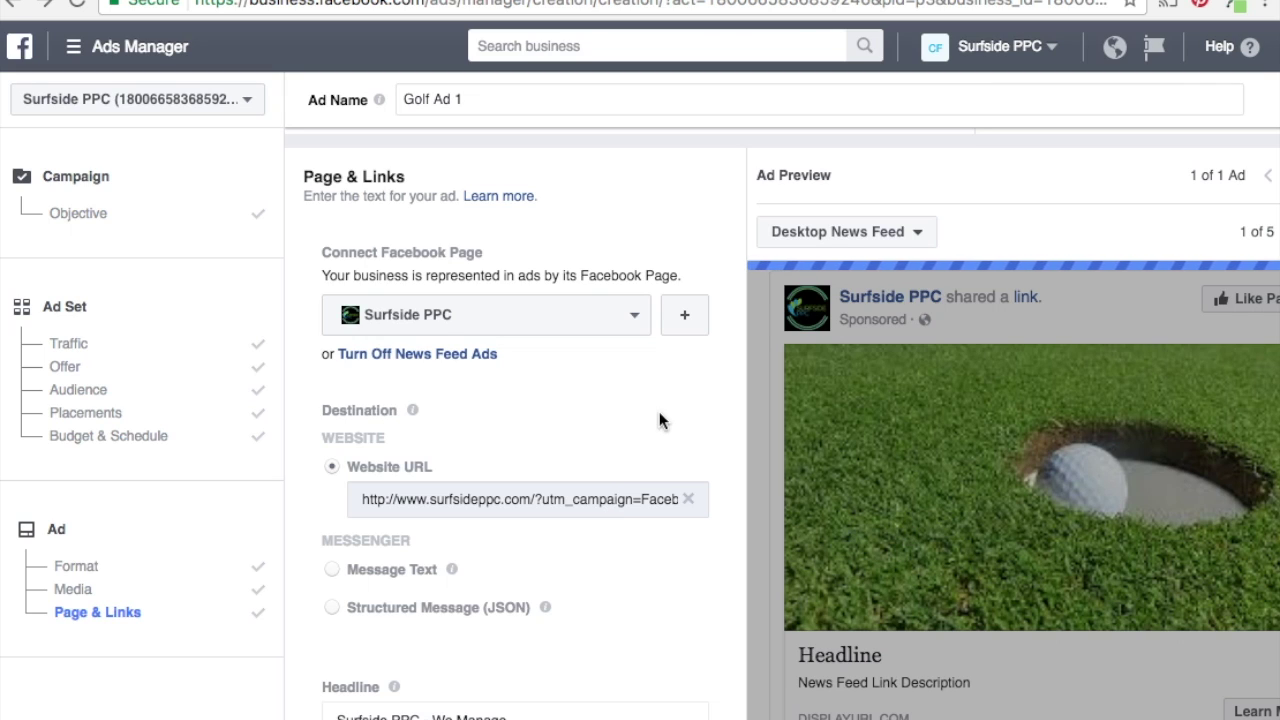
pyautogui.scroll(-3, 659, 411)
pyautogui.scroll(-2, 662, 478)
pyautogui.scroll(5, 662, 478)
pyautogui.scroll(4, 662, 478)
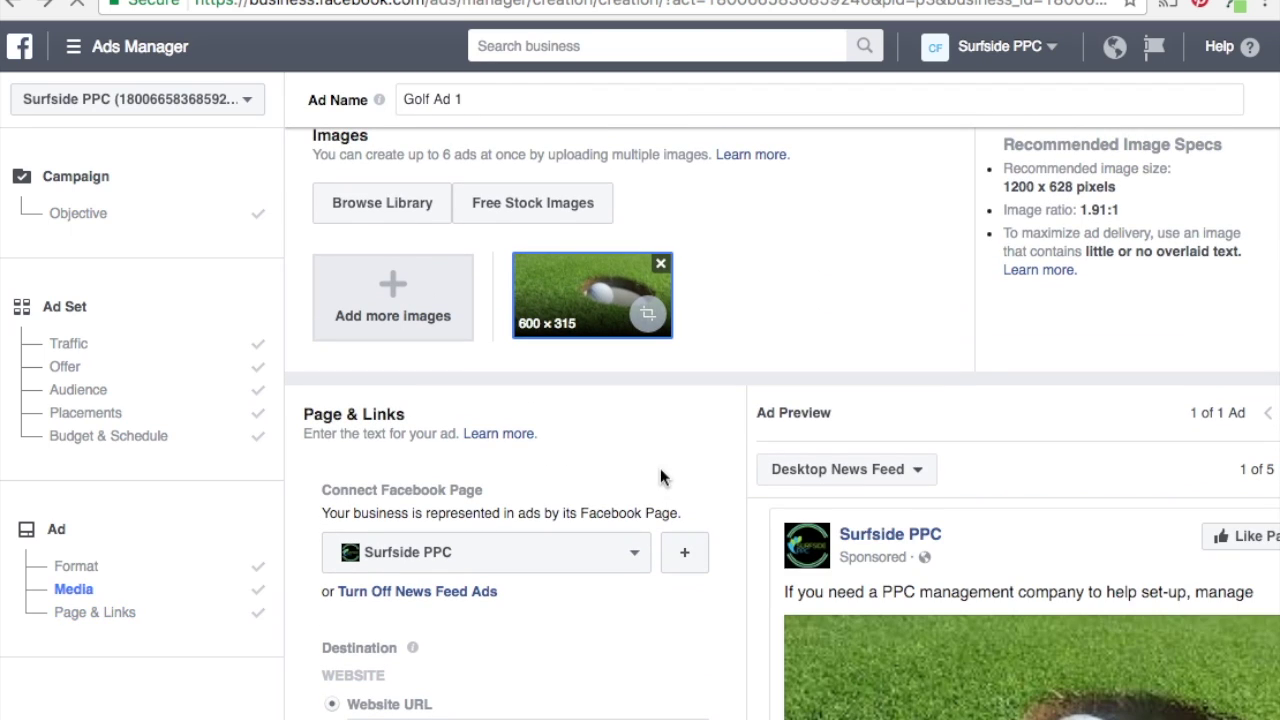
pyautogui.scroll(4, 740, 420)
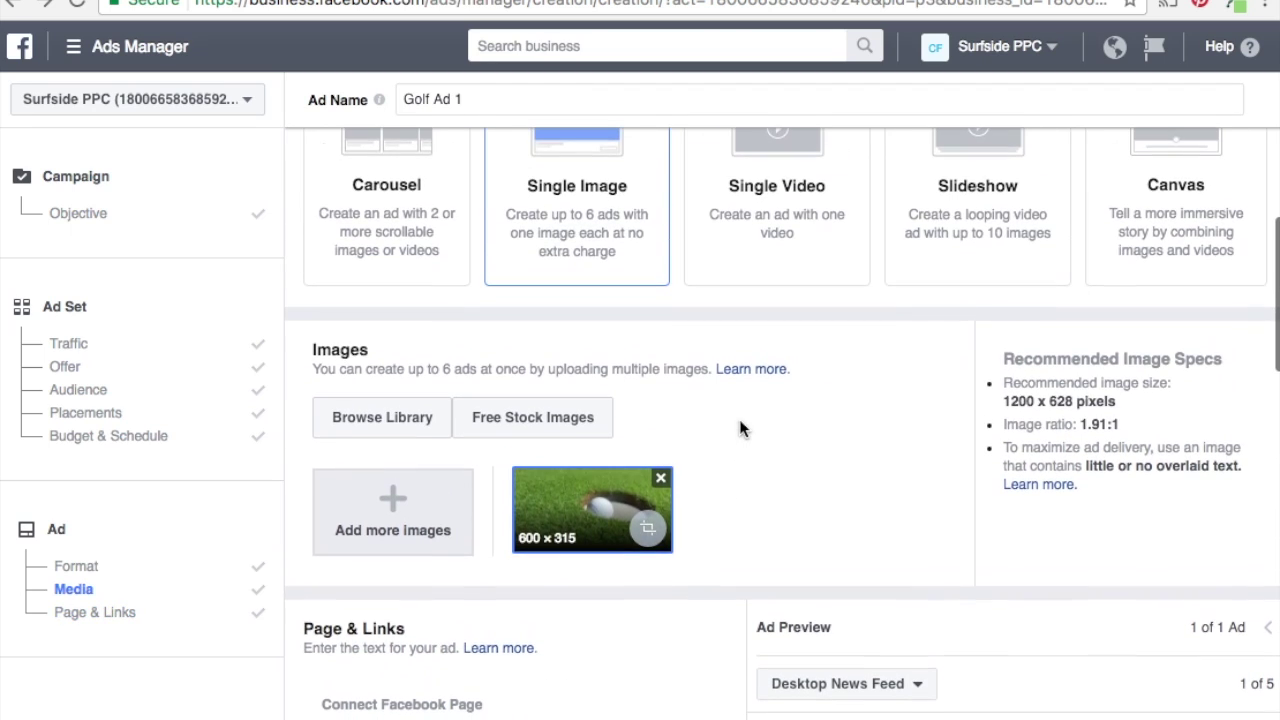
pyautogui.scroll(-10, 740, 421)
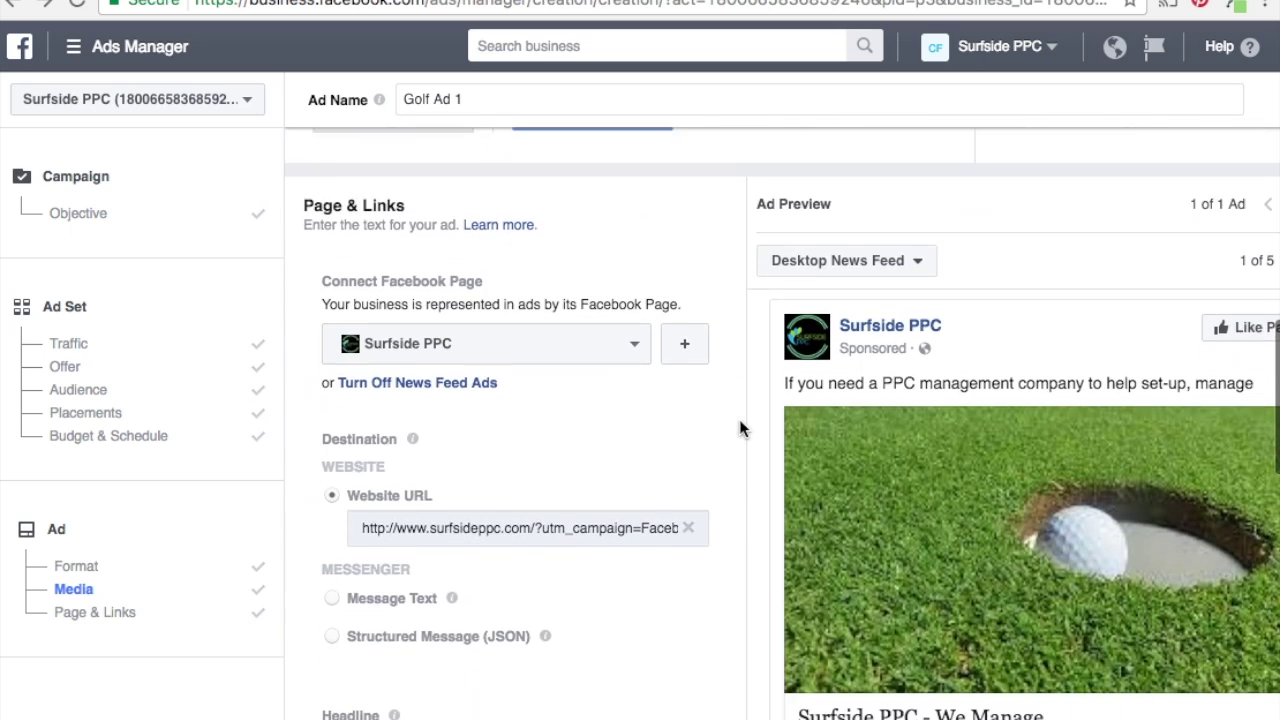
pyautogui.scroll(-3, 740, 428)
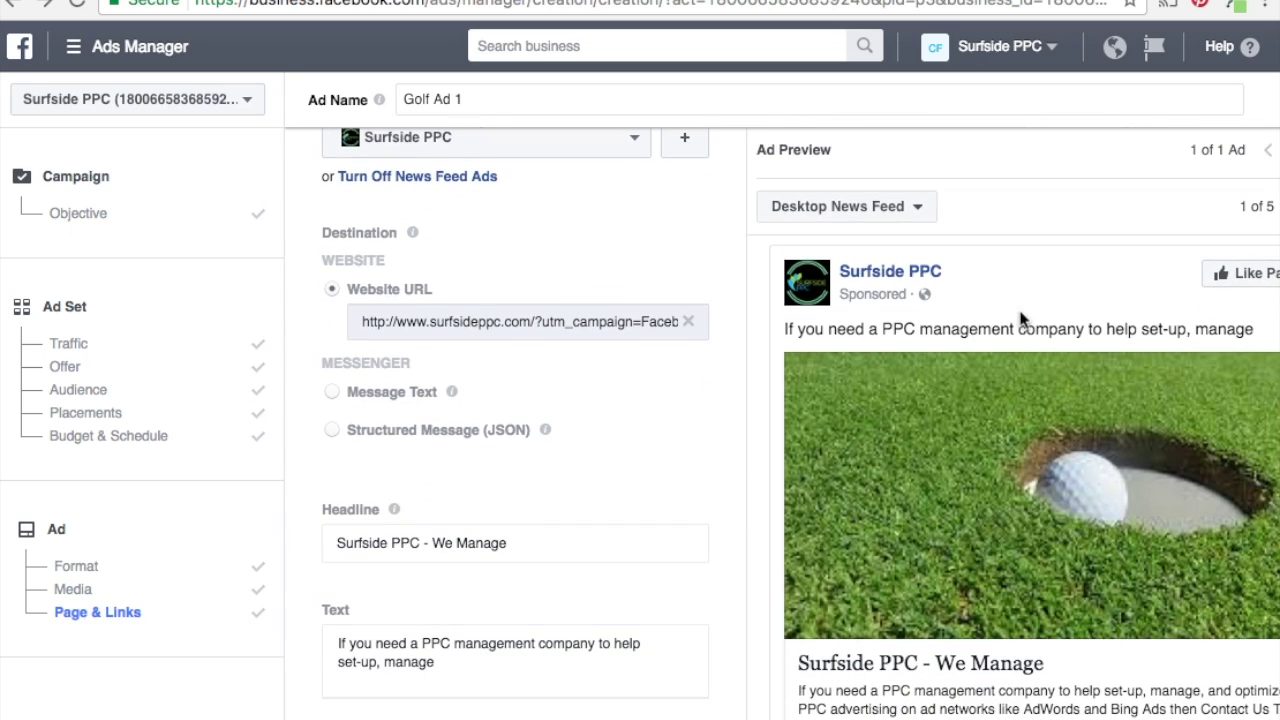
pyautogui.scroll(-1, 645, 466)
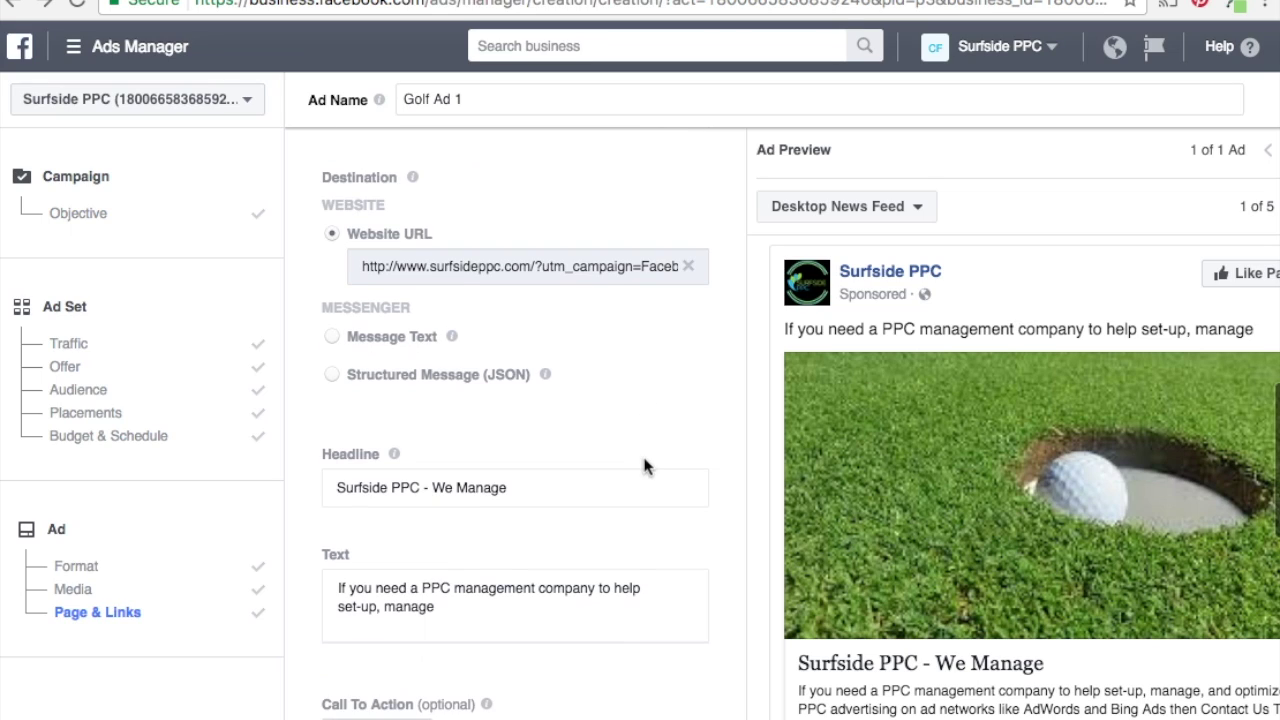
# - Replace the ad's headline with "Best Golf Lessons"
pyautogui.scroll(-1, 645, 466)
pyautogui.click(461, 420)
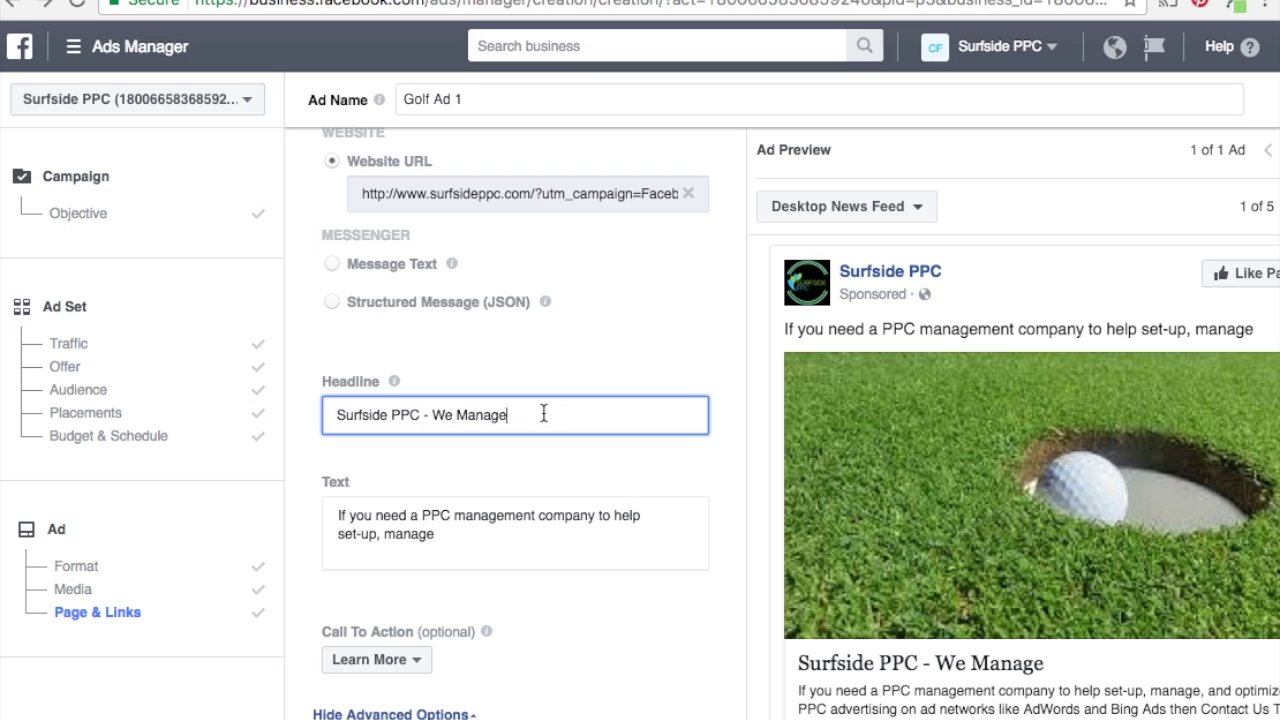
pyautogui.moveTo(543, 414); pyautogui.dragTo(316, 412)
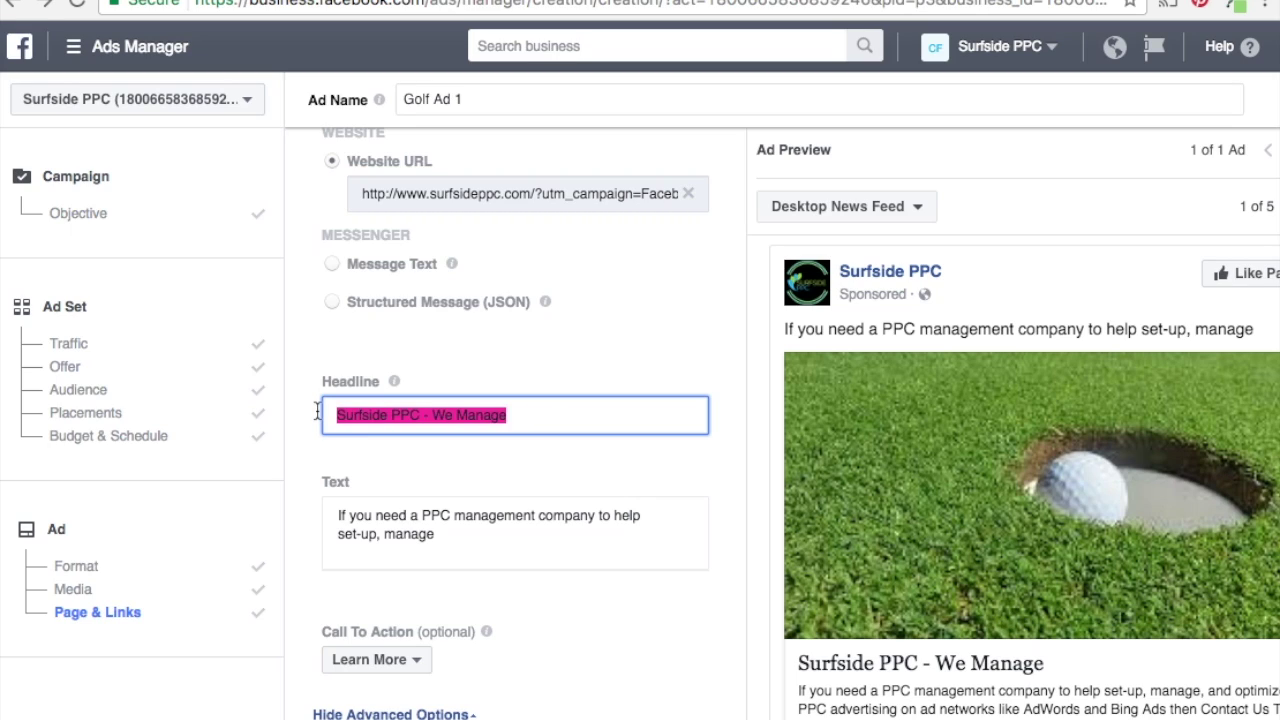
pyautogui.write('Best Golf Les')
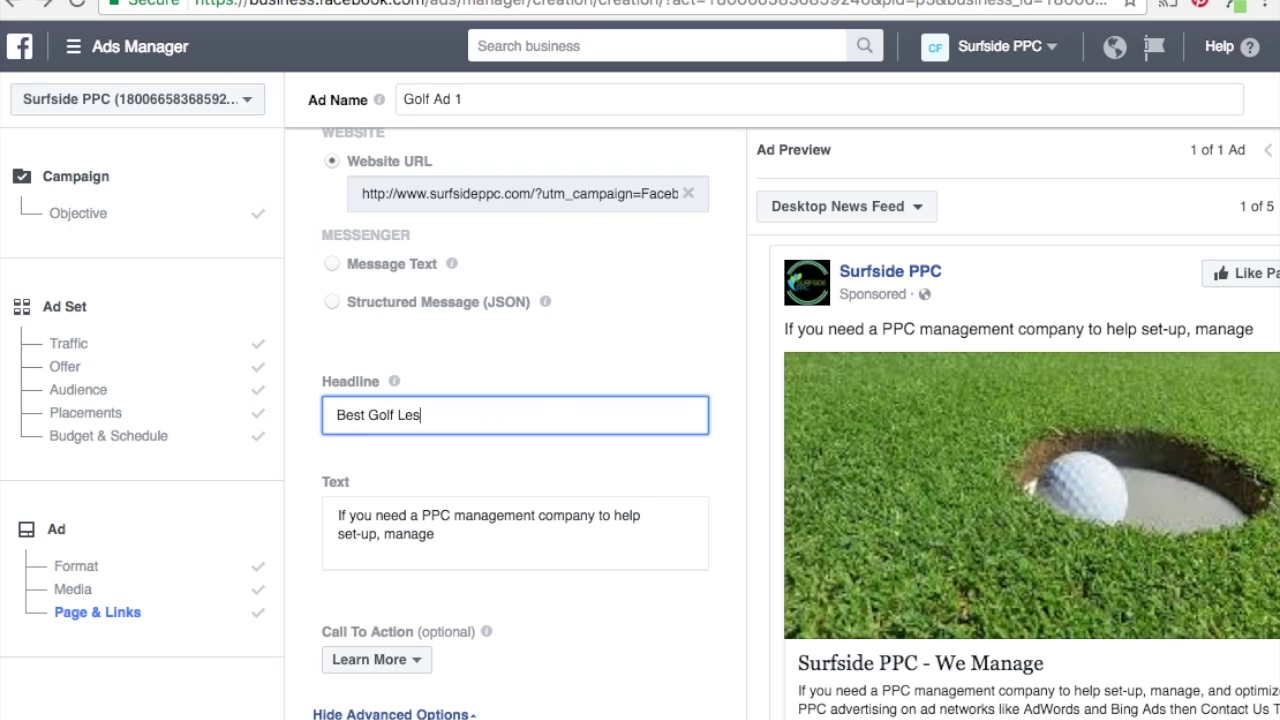
pyautogui.write('son')
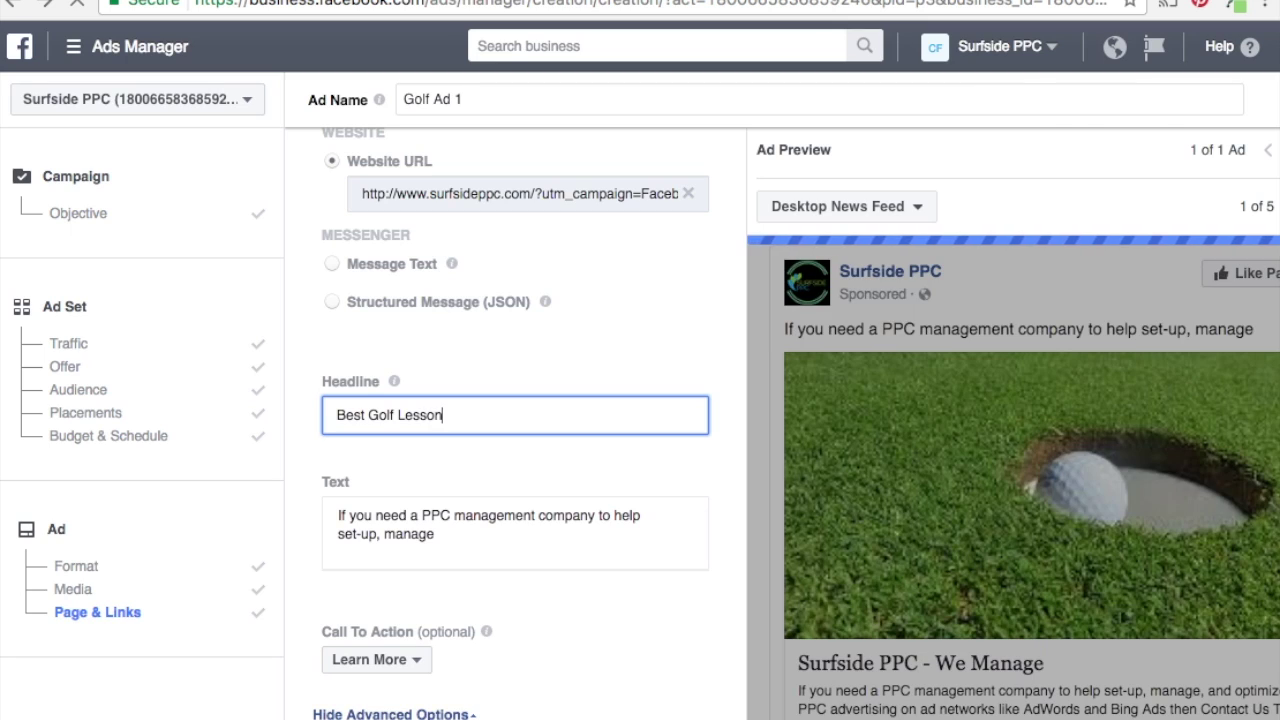
pyautogui.write('s')
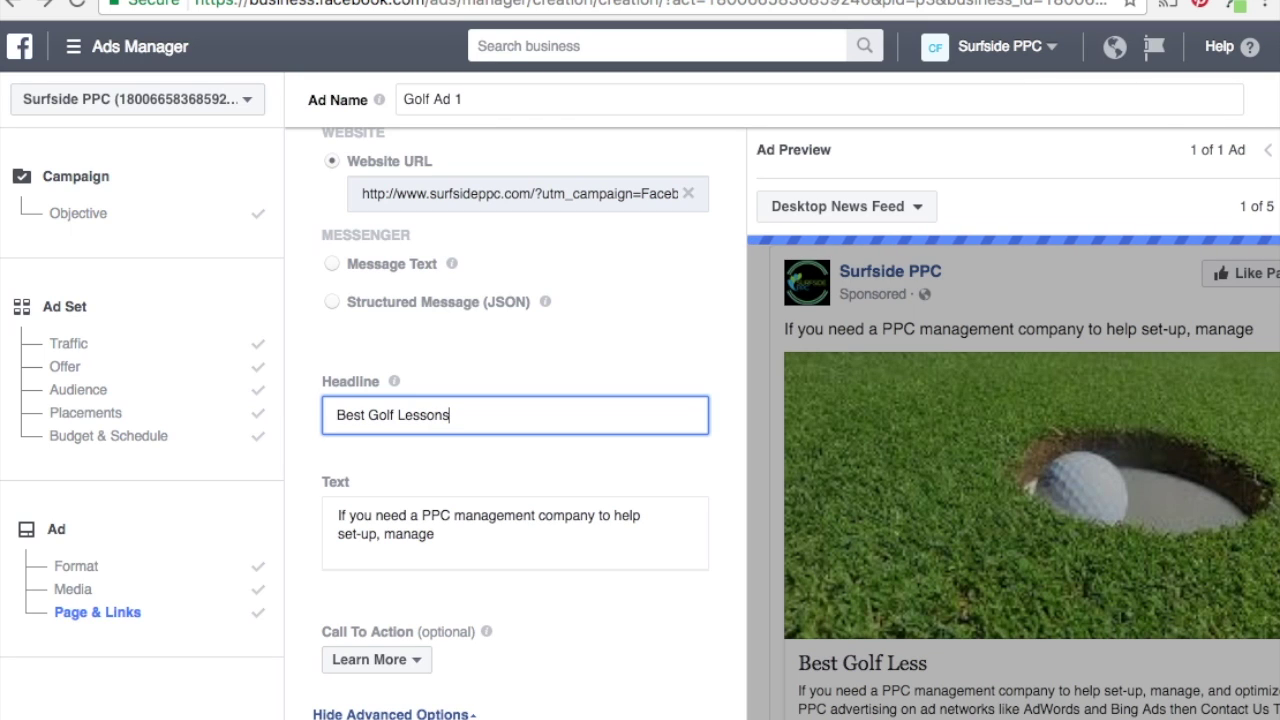
# - Reword the start of the headline so that it reads "Sign-Up For Golf Lessons"
pyautogui.moveTo(366, 418); pyautogui.dragTo(318, 411)
pyautogui.write('Sign-Up For')
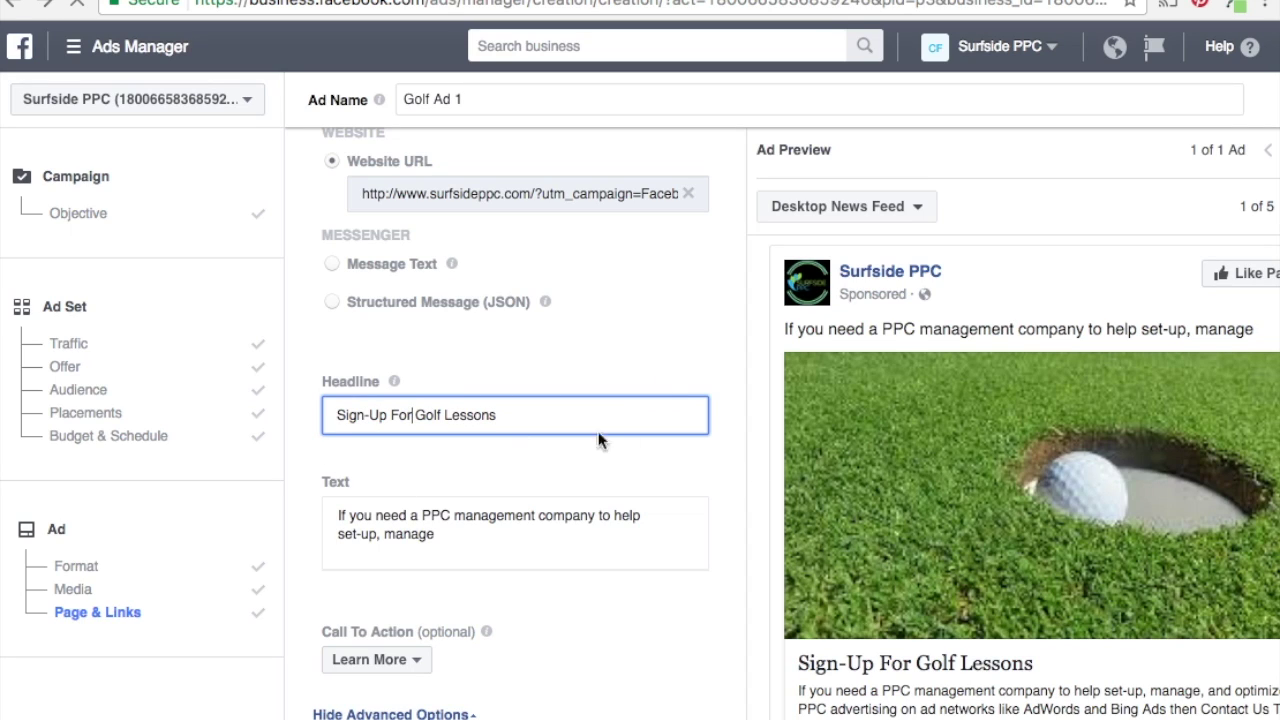
pyautogui.click(766, 477)
# - Replace the ad's main text with "We Provide Award-Winning Golf Lessons to Beginners and Advanced Golfers!"
pyautogui.scroll(-1, 765, 476)
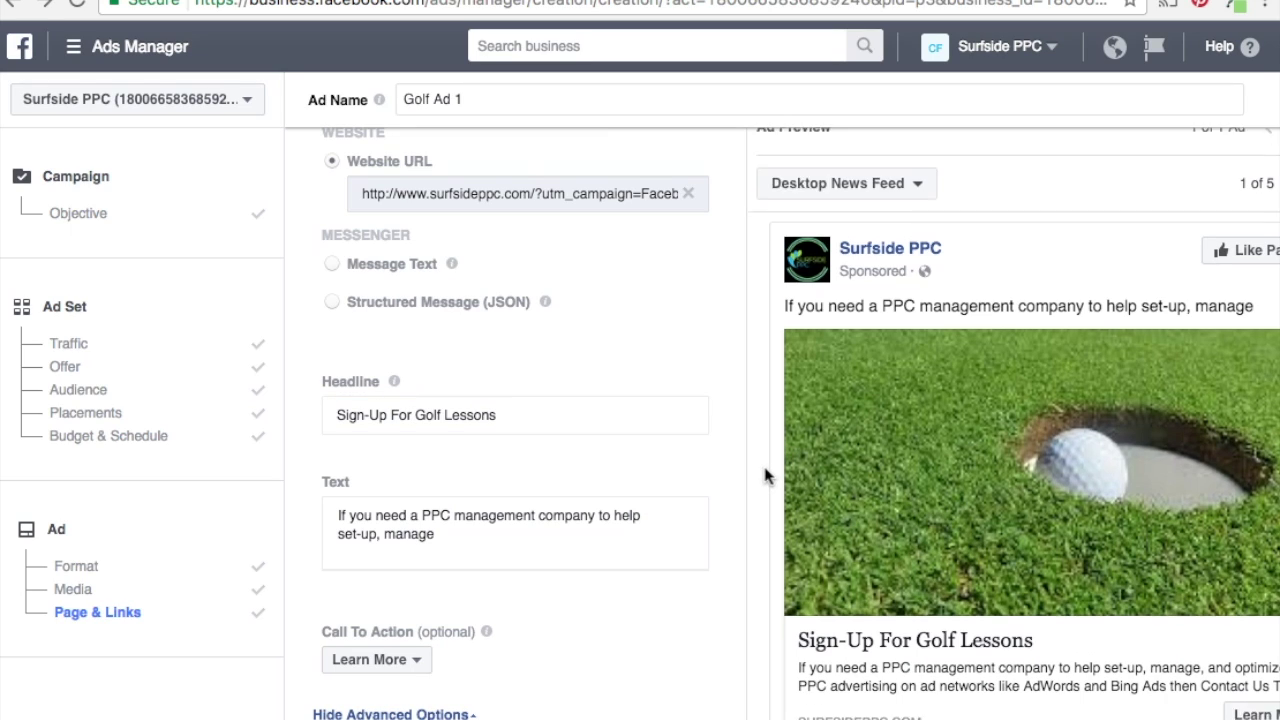
pyautogui.scroll(-1, 766, 477)
pyautogui.moveTo(490, 530); pyautogui.dragTo(313, 503)
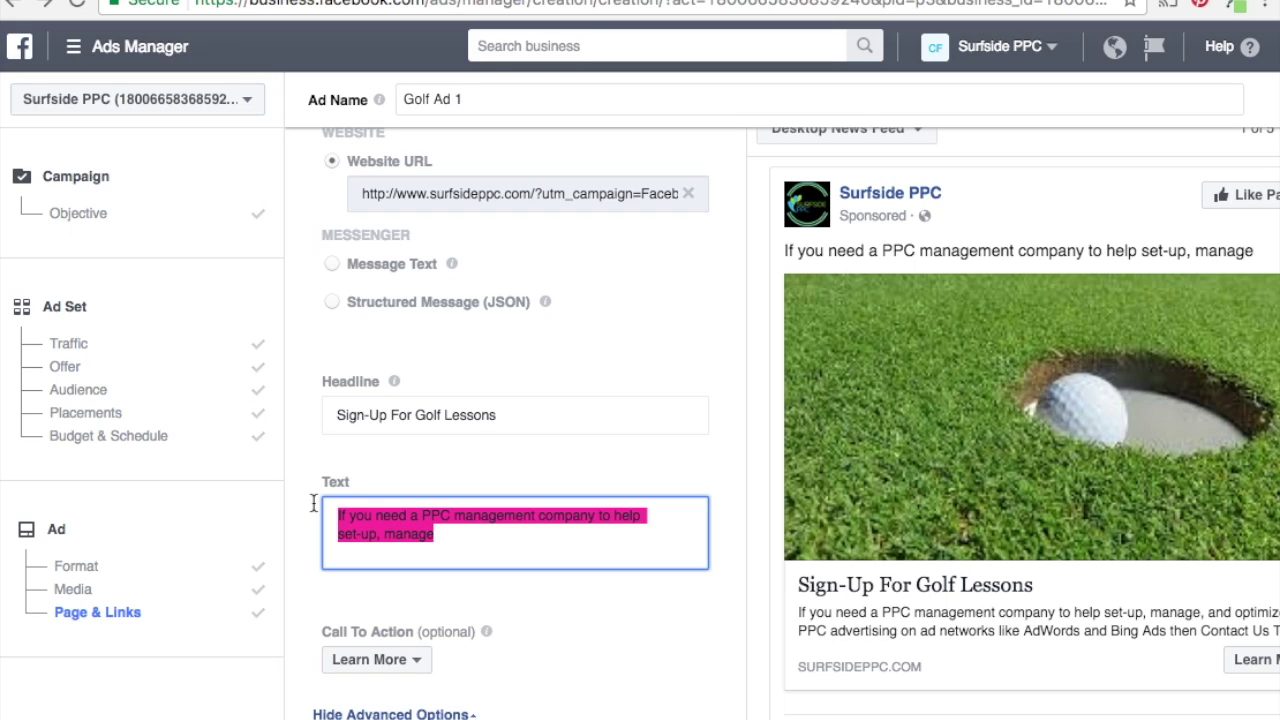
pyautogui.write('We Provif')
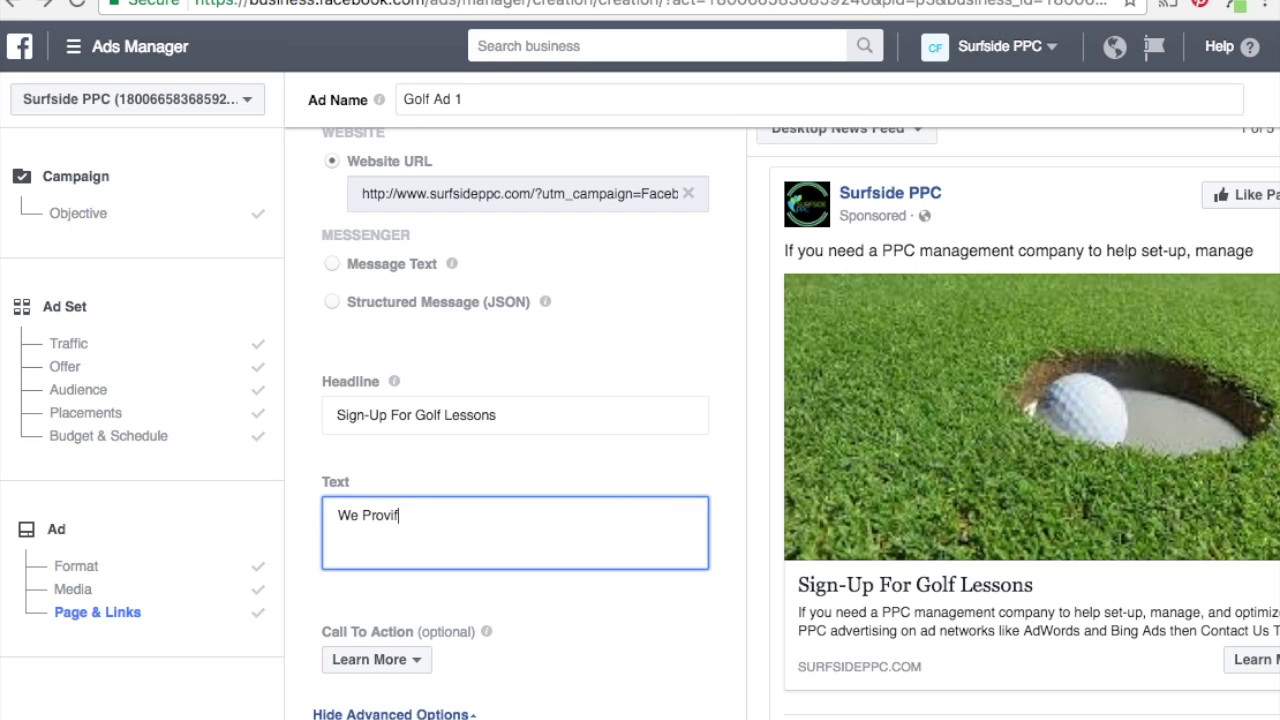
pyautogui.press('BackSpace')
pyautogui.write('de Award-Winning Golf Lessons to')
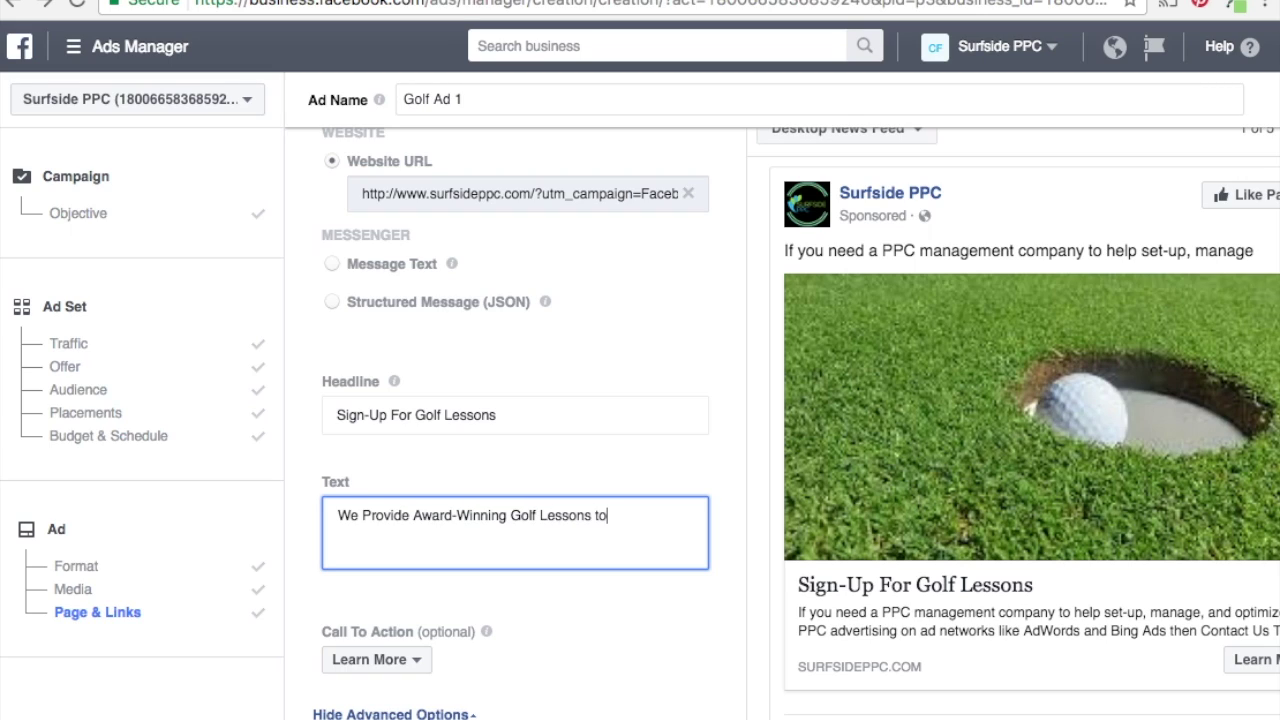
pyautogui.write(' Begi')
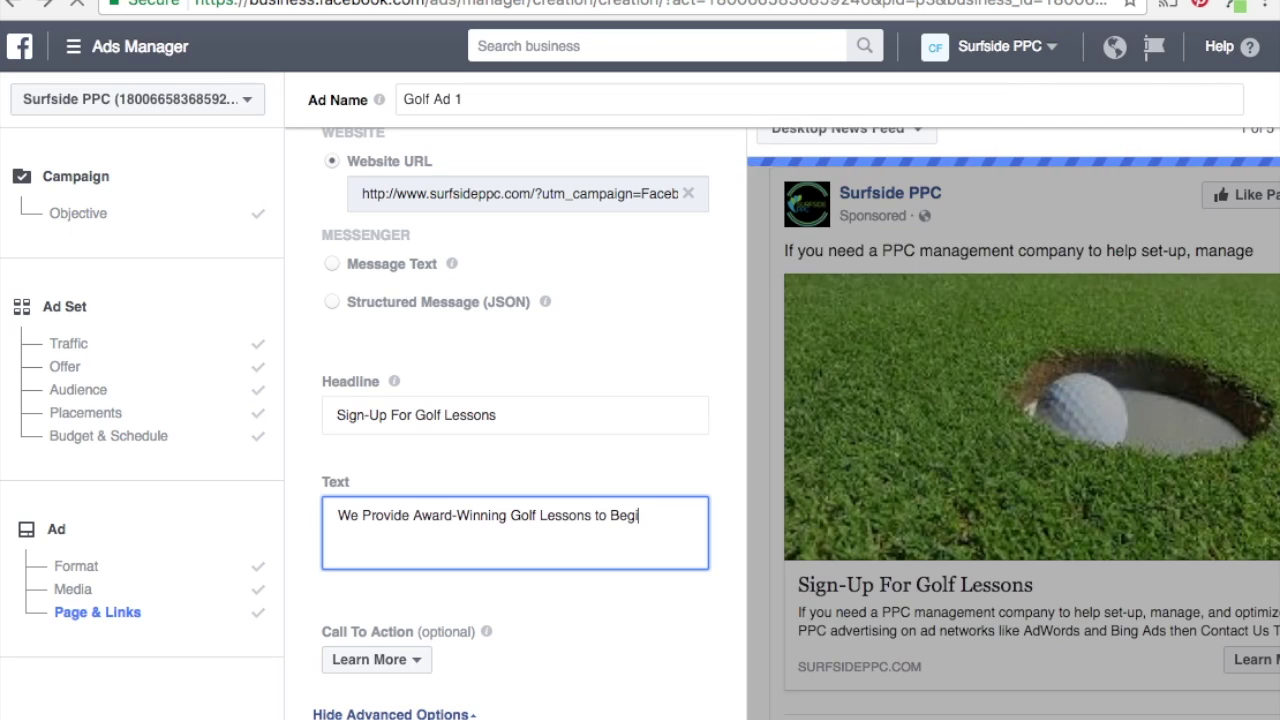
pyautogui.write('nners and Advan')
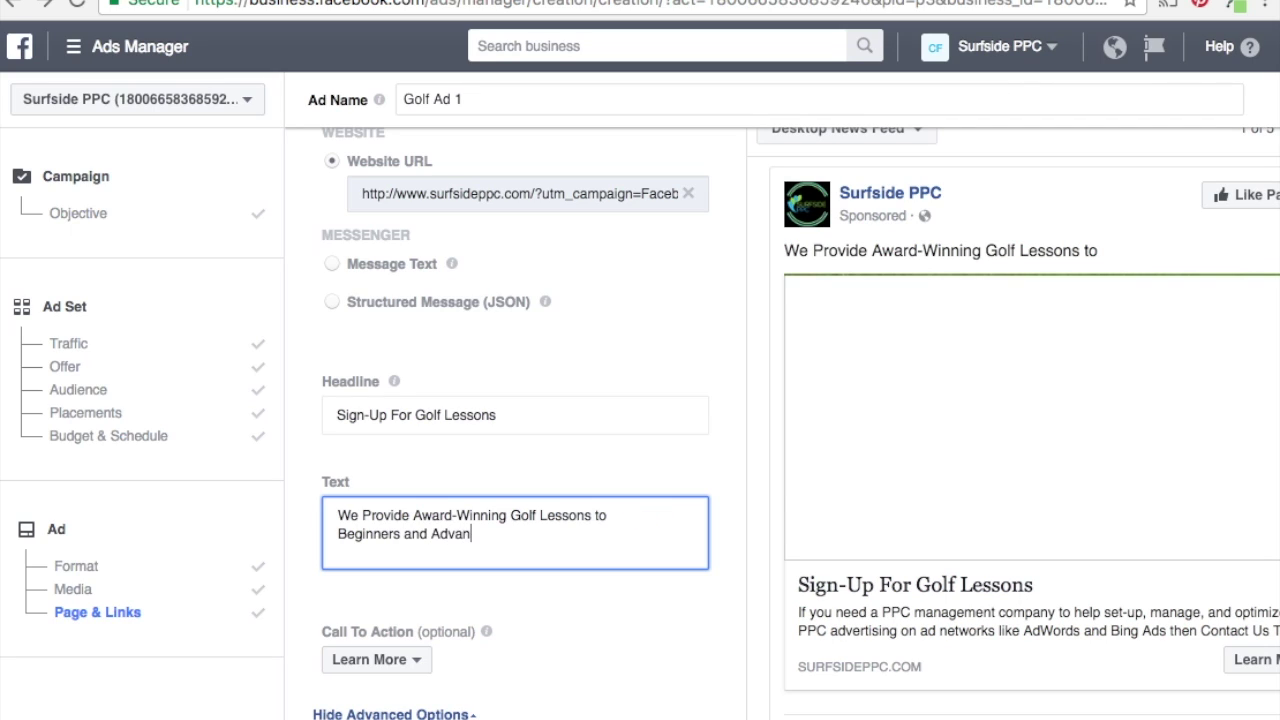
pyautogui.write('ced Golfers!')
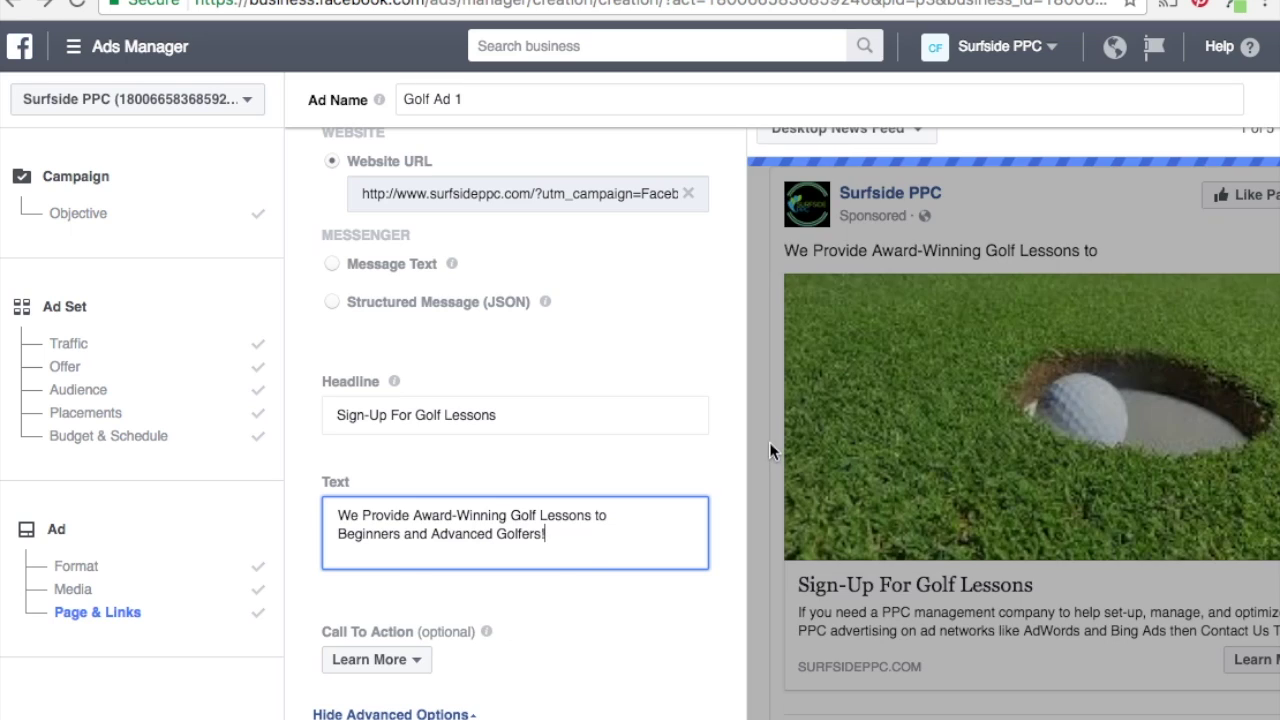
pyautogui.click(769, 442)
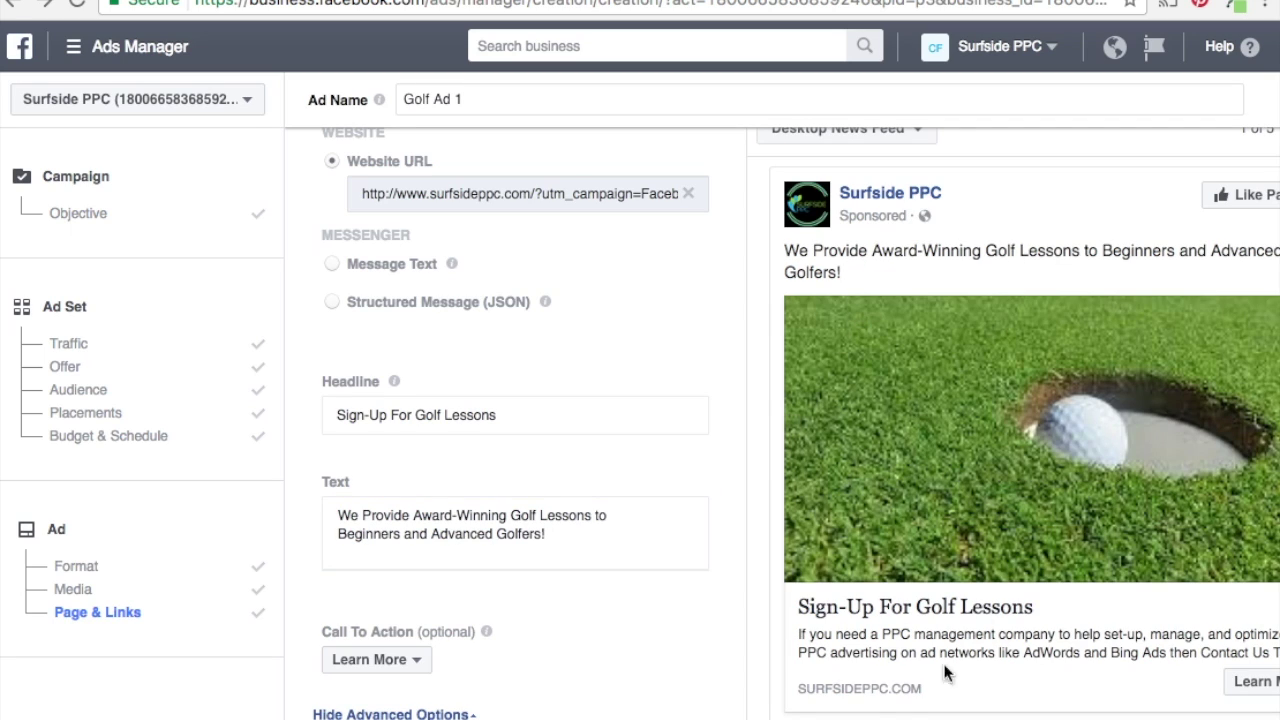
# - Set the News Feed link description to "Contact us today for rates and availability in your area so you can get golf lessons like a pro!"
pyautogui.scroll(-3, 700, 605)
pyautogui.click(578, 630)
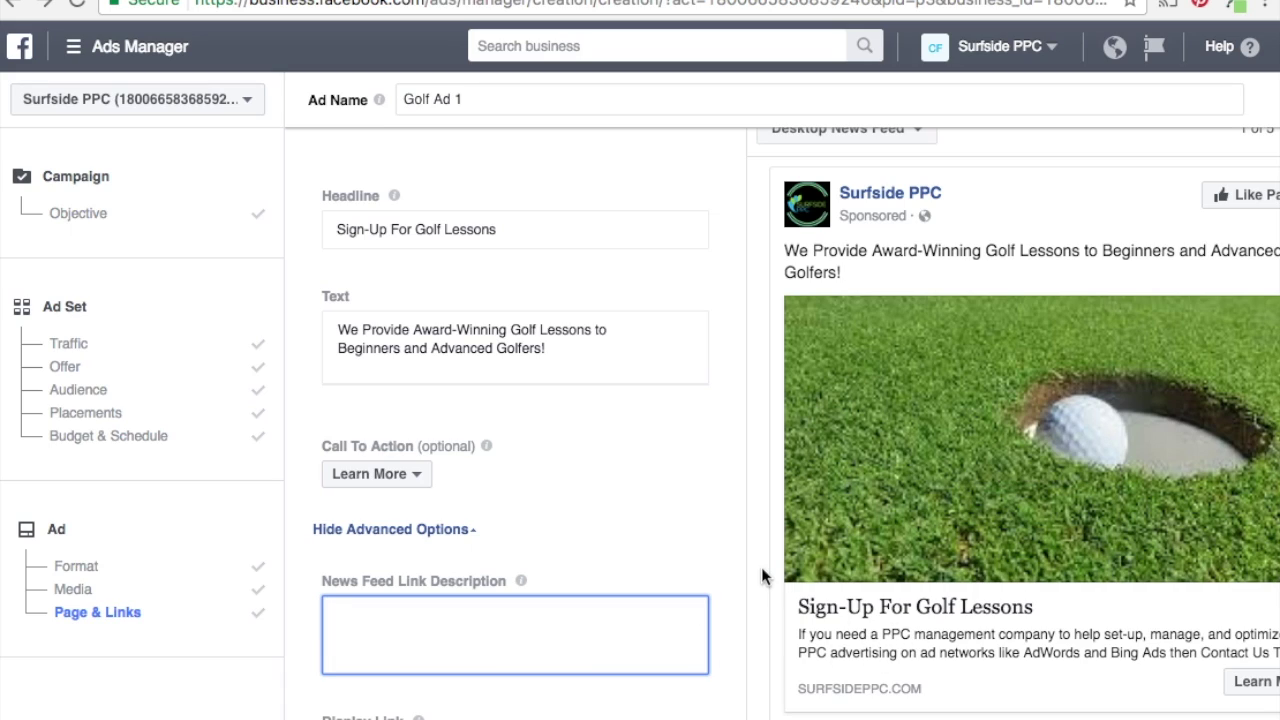
pyautogui.write('Contact us today fo')
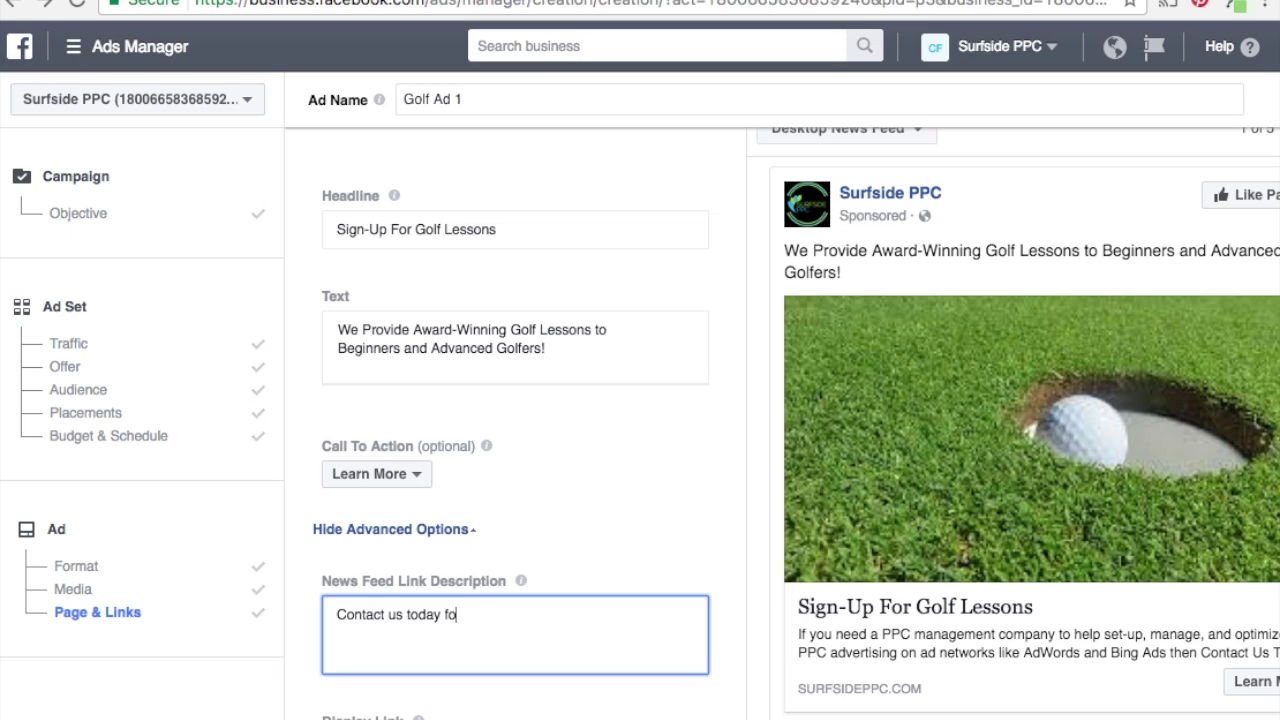
pyautogui.write('r rates and availaibi')
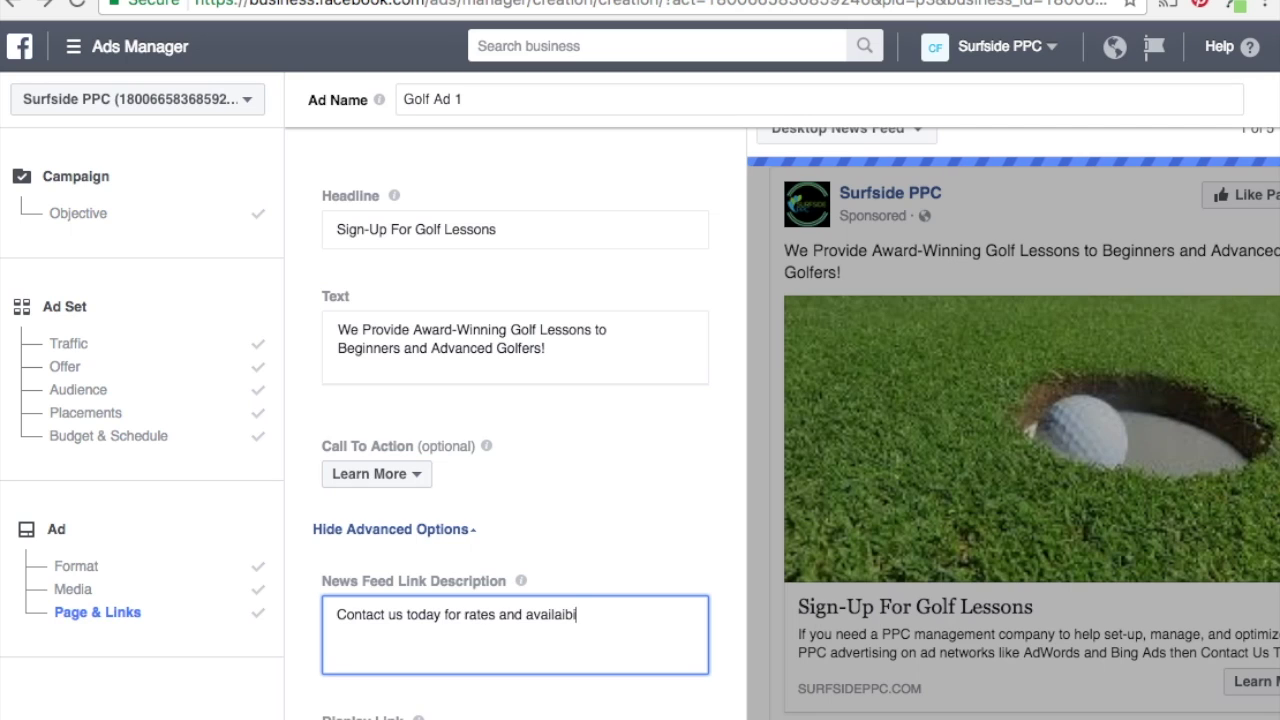
pyautogui.press('BackSpace')
pyautogui.press('BackSpace')
pyautogui.press('BackSpace')
pyautogui.write('bility in your area')
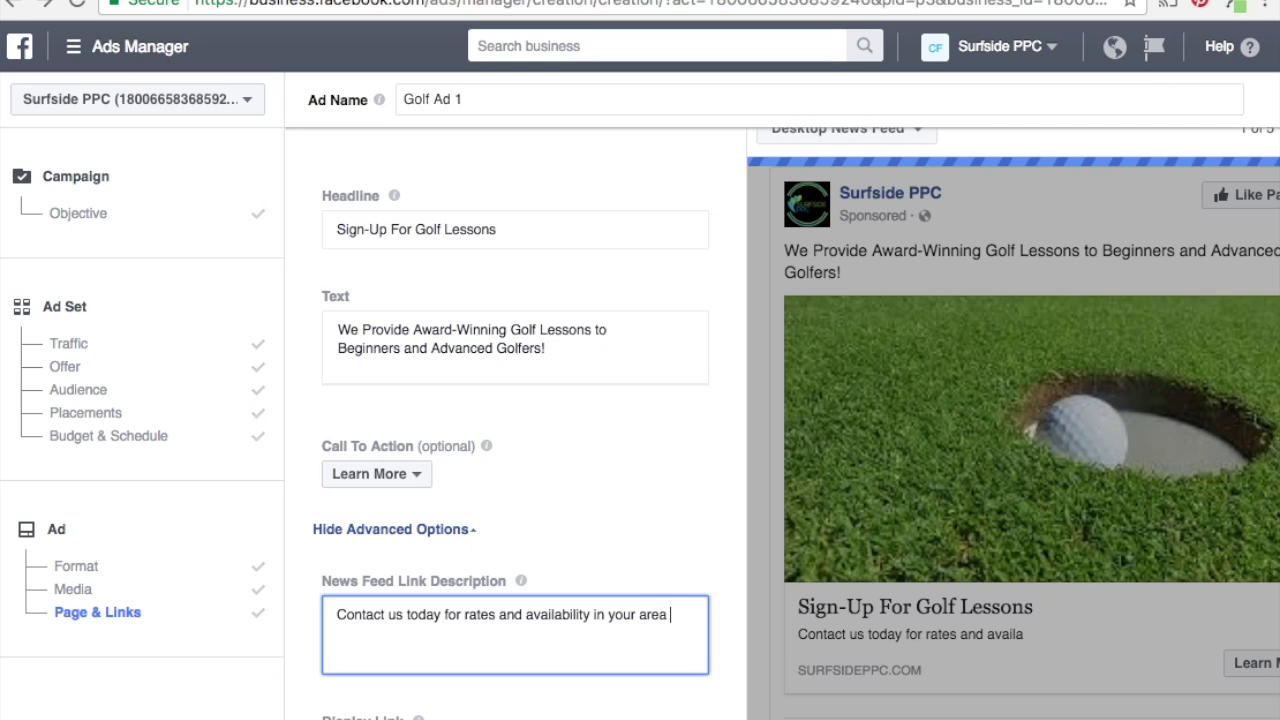
pyautogui.write(' so you can get golf lessons like a pro!')
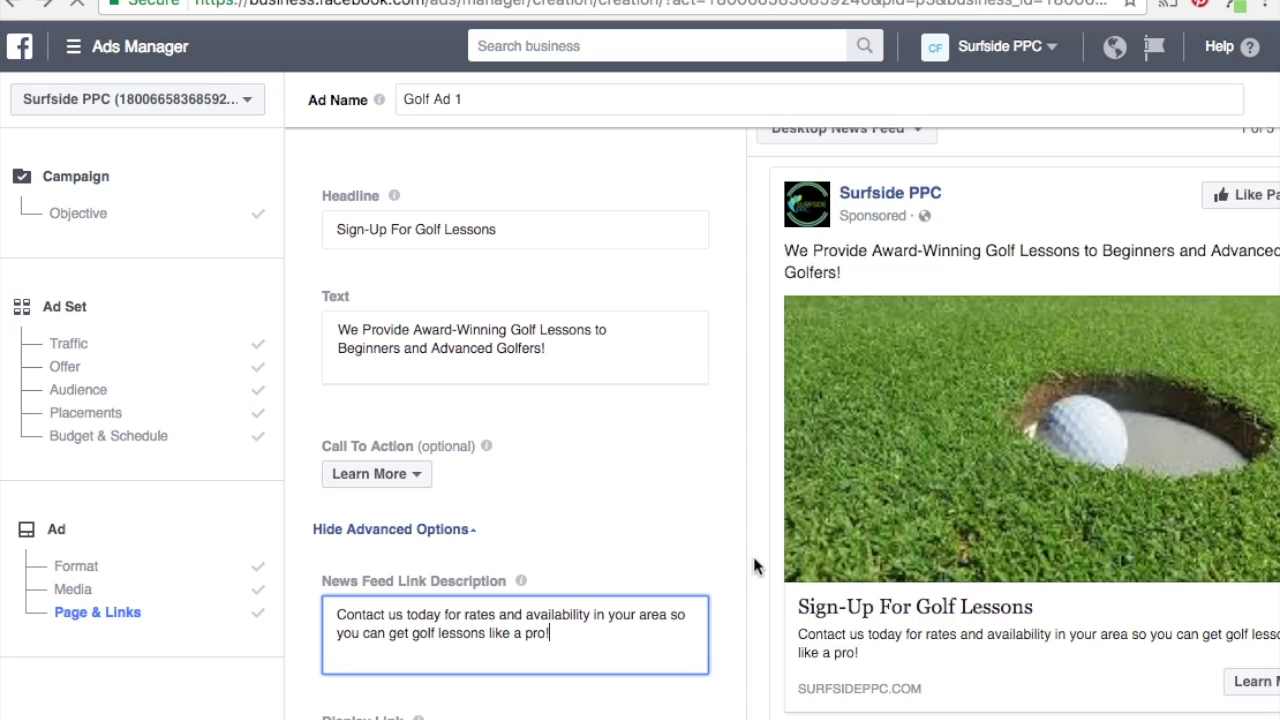
pyautogui.moveTo(956, 606)
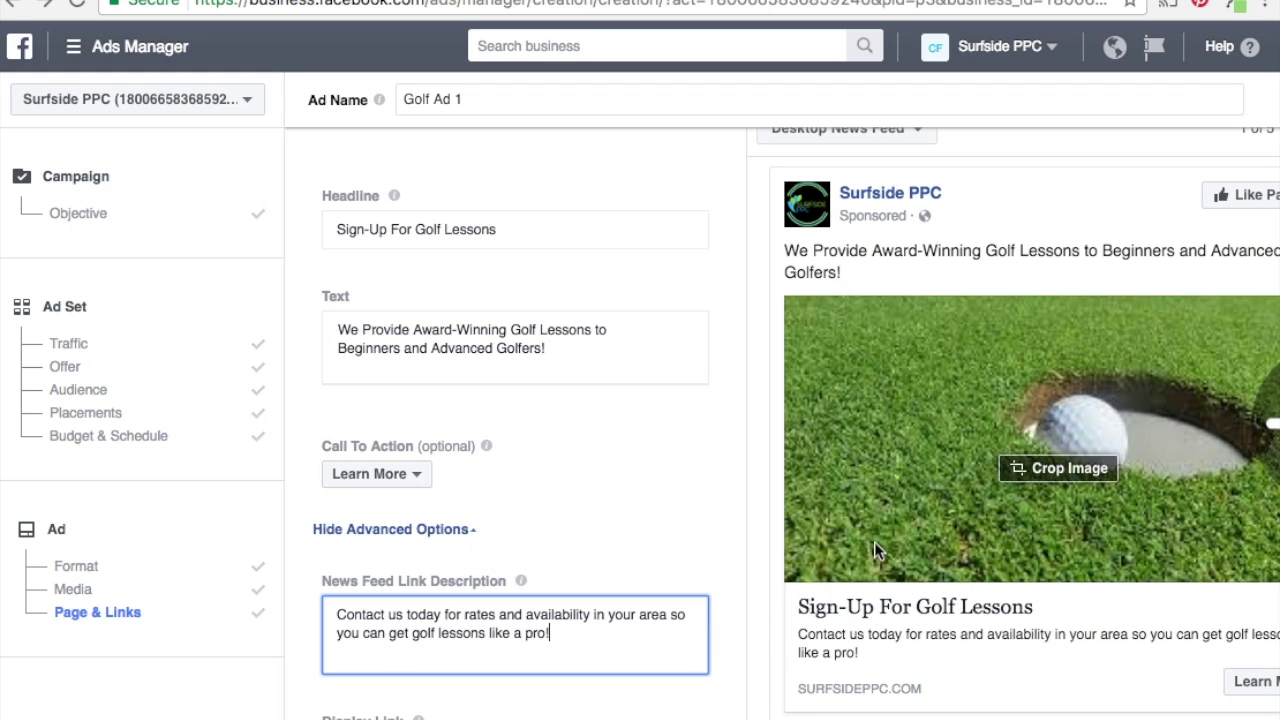
pyautogui.click(744, 563)
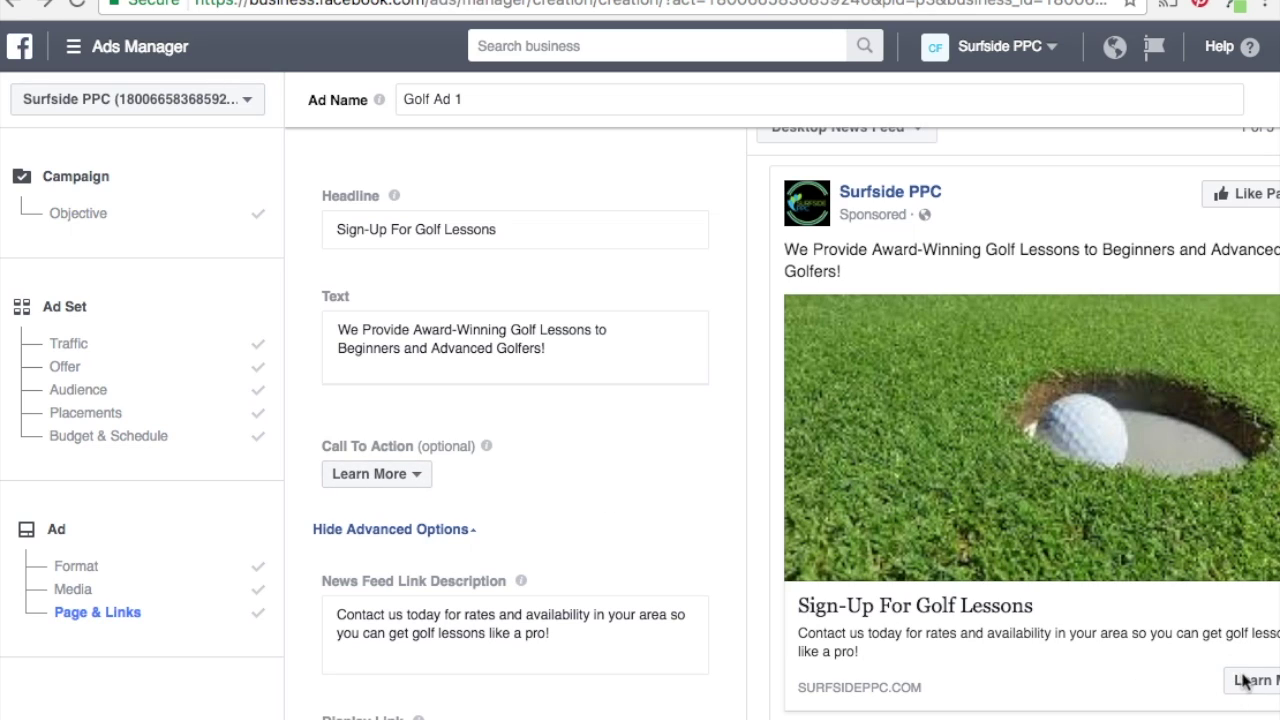
pyautogui.hscroll(1, 1090, 684)
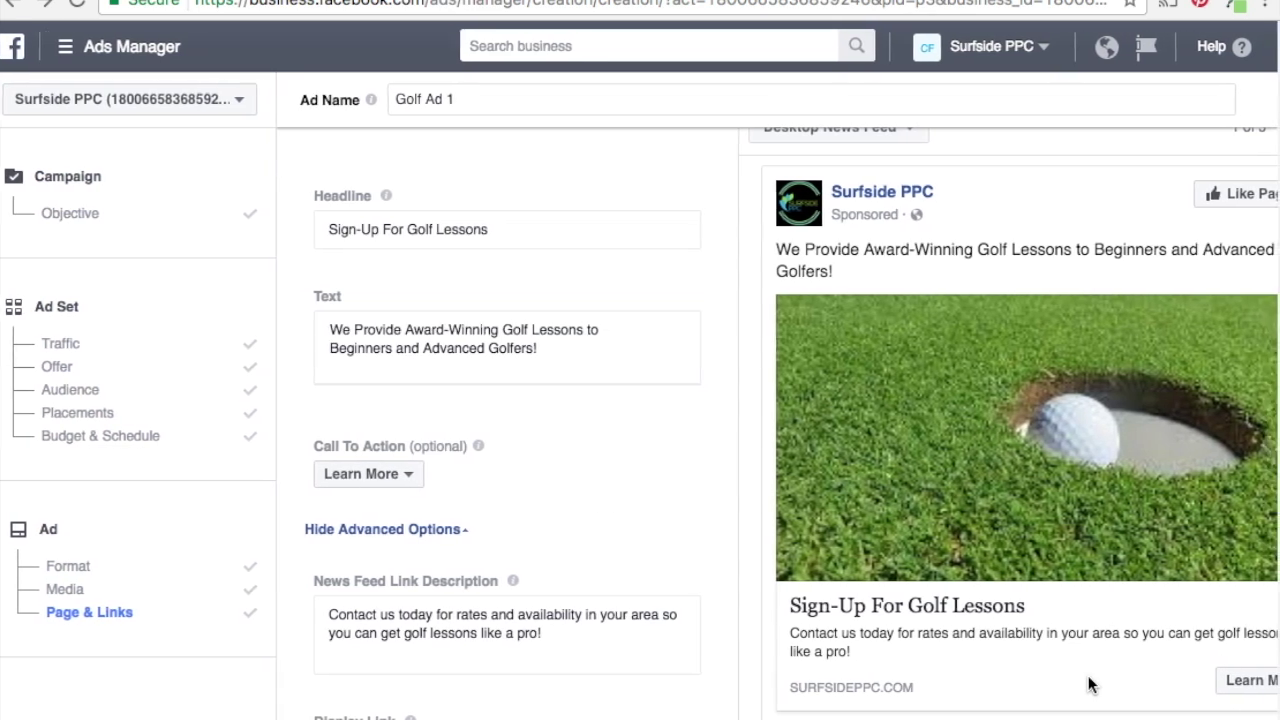
pyautogui.hscroll(-1, 1090, 684)
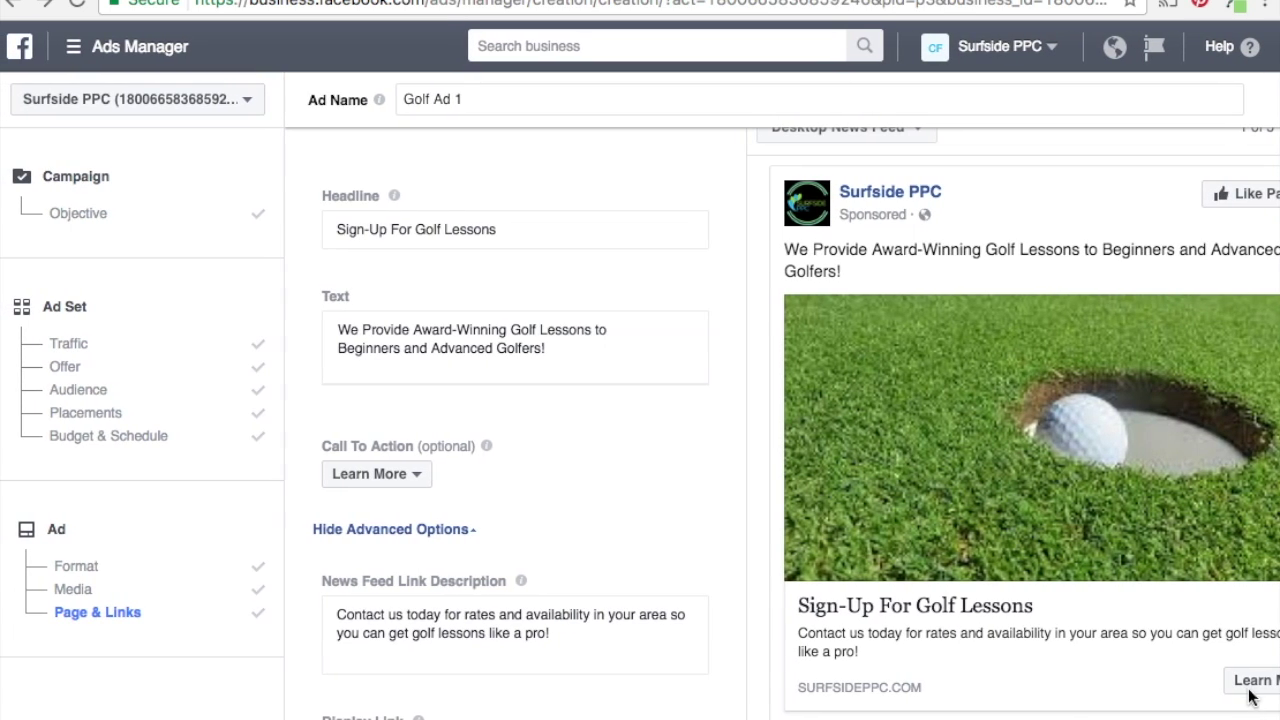
# - Set the ad's call to action to Contact Us
pyautogui.click(414, 476)
pyautogui.click(394, 305)
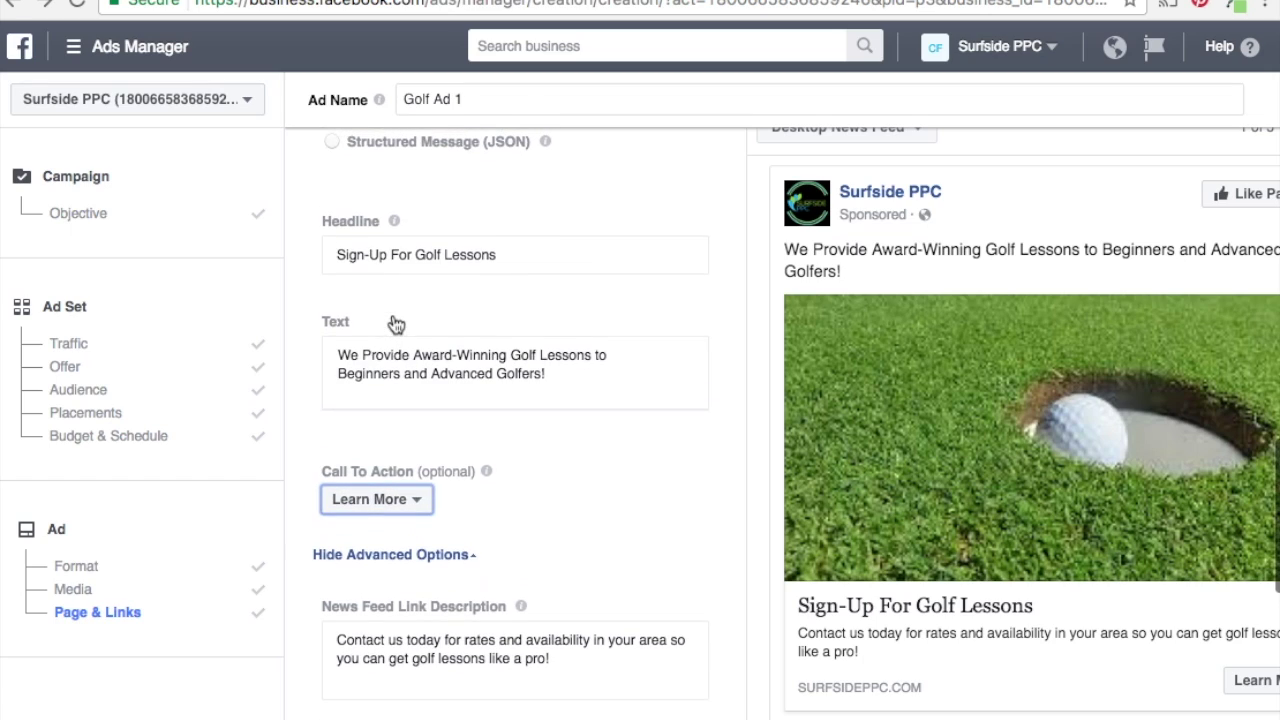
pyautogui.click(371, 506)
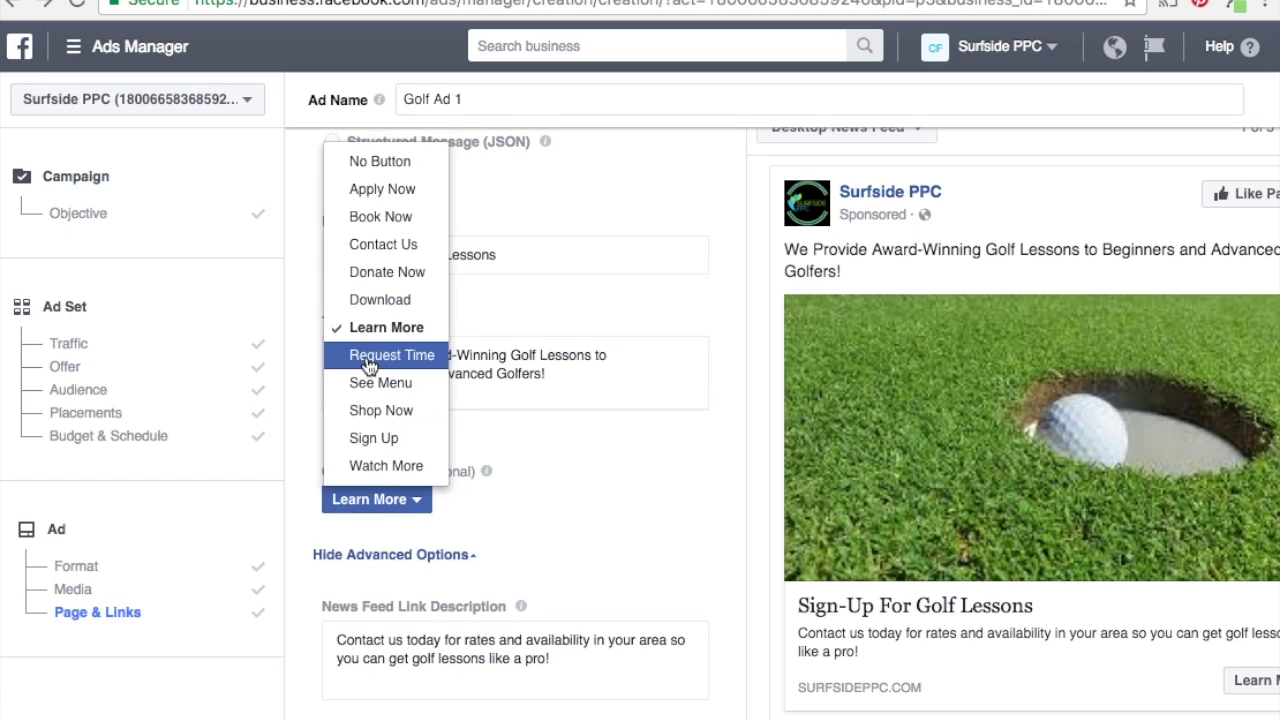
pyautogui.click(371, 246)
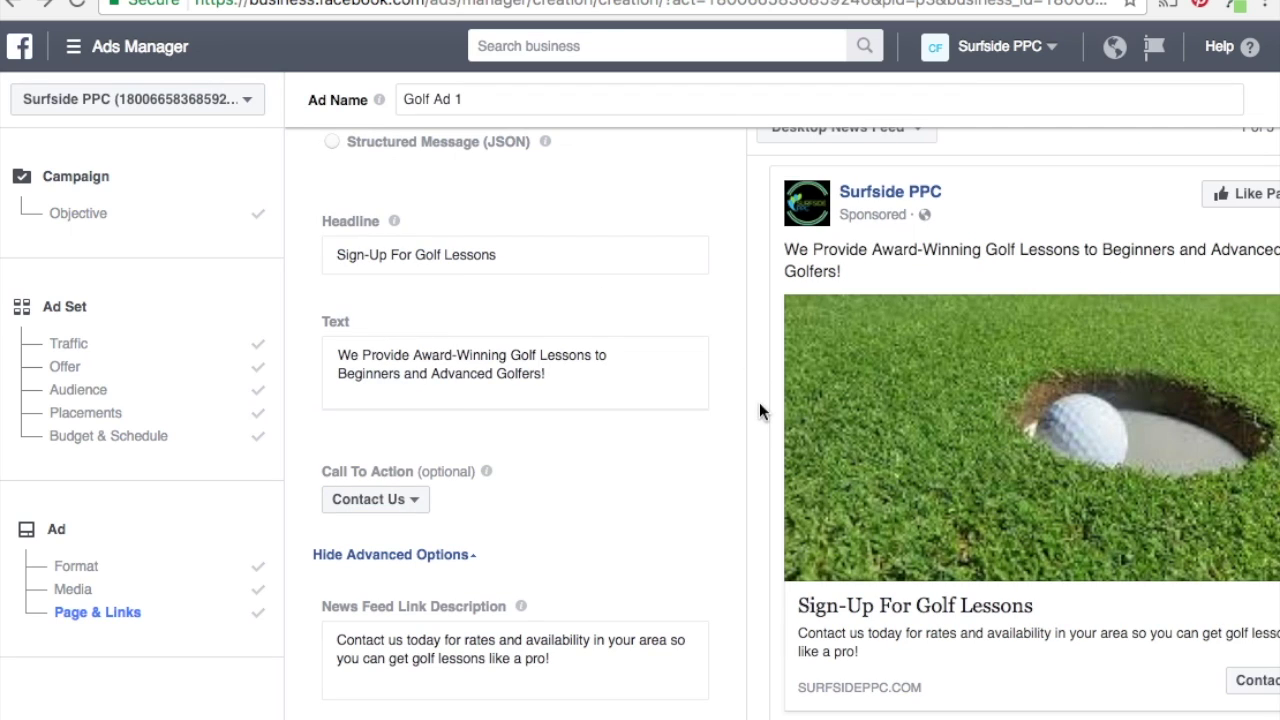
# - Review the ad's link, tracking, destination and text settings alongside its Desktop News Feed preview
pyautogui.scroll(-4, 759, 410)
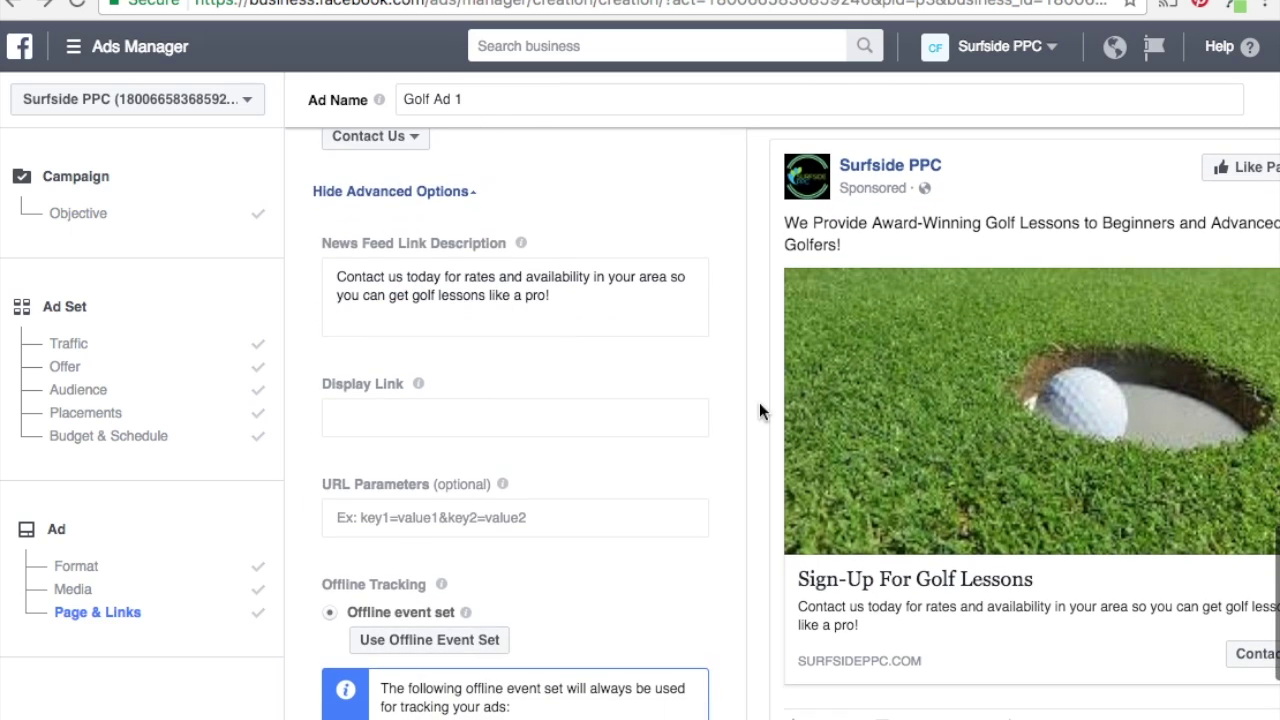
pyautogui.scroll(-1, 759, 402)
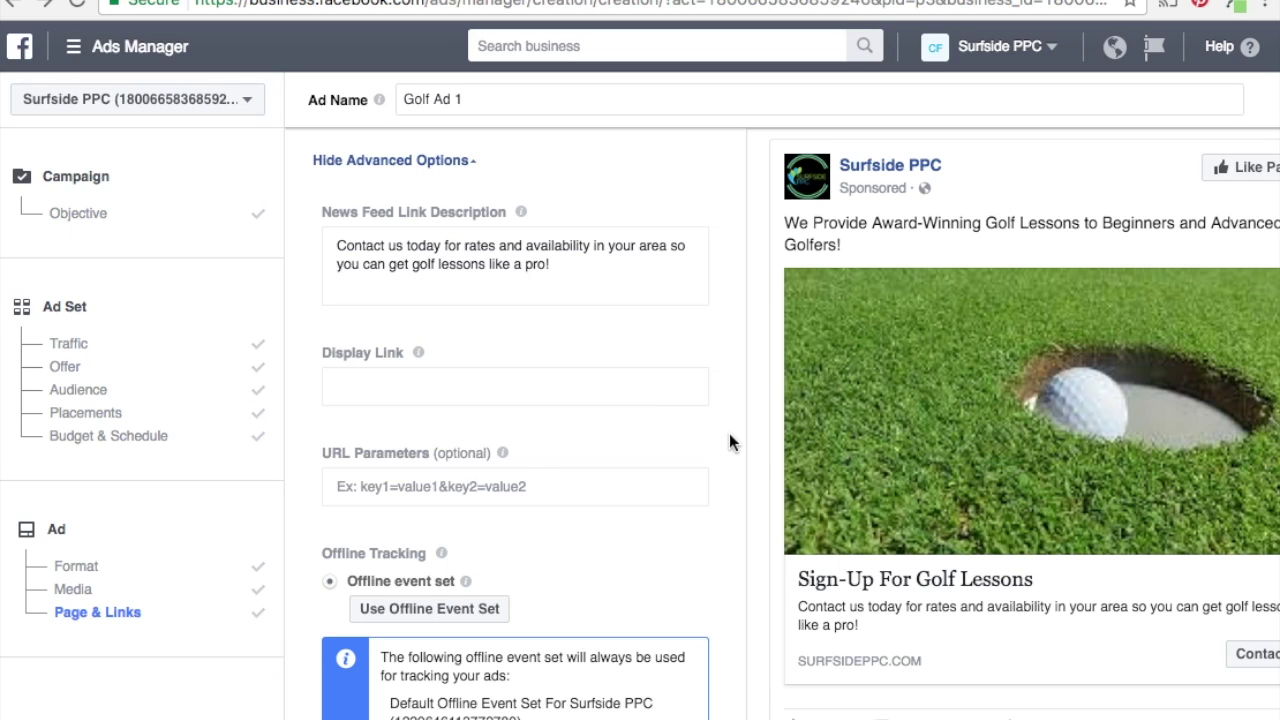
pyautogui.scroll(-5, 757, 451)
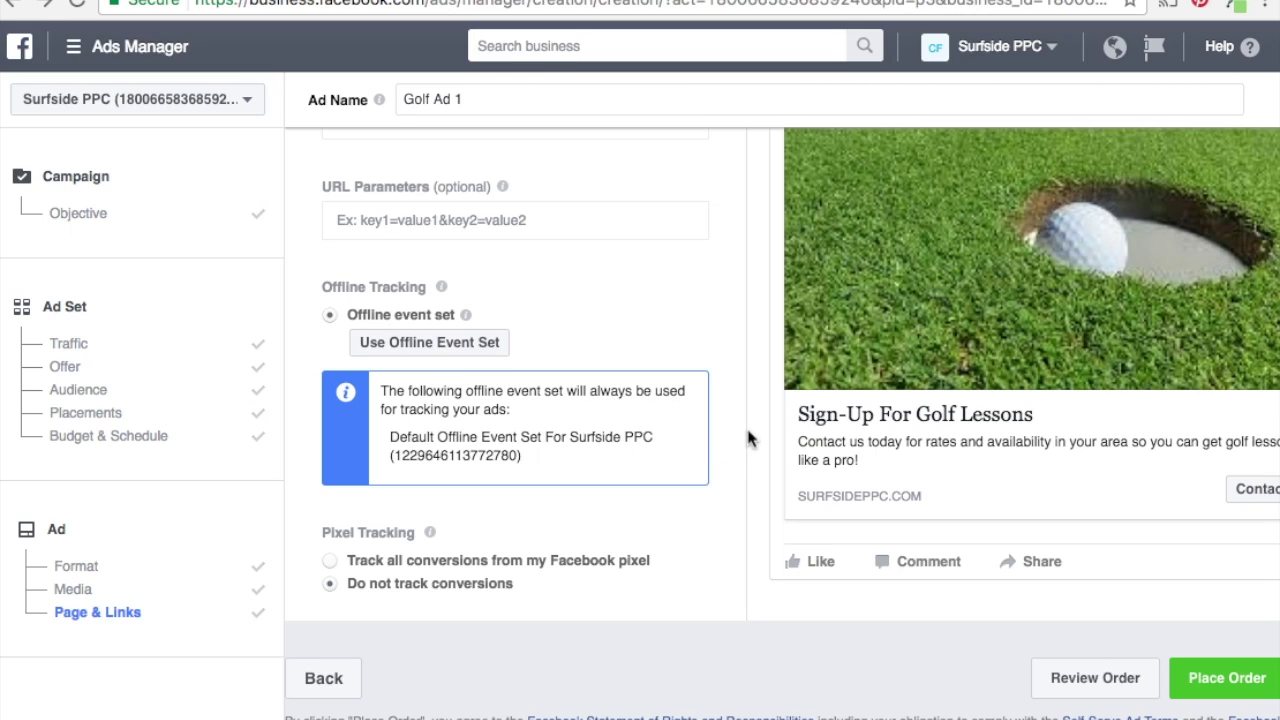
pyautogui.scroll(5, 748, 438)
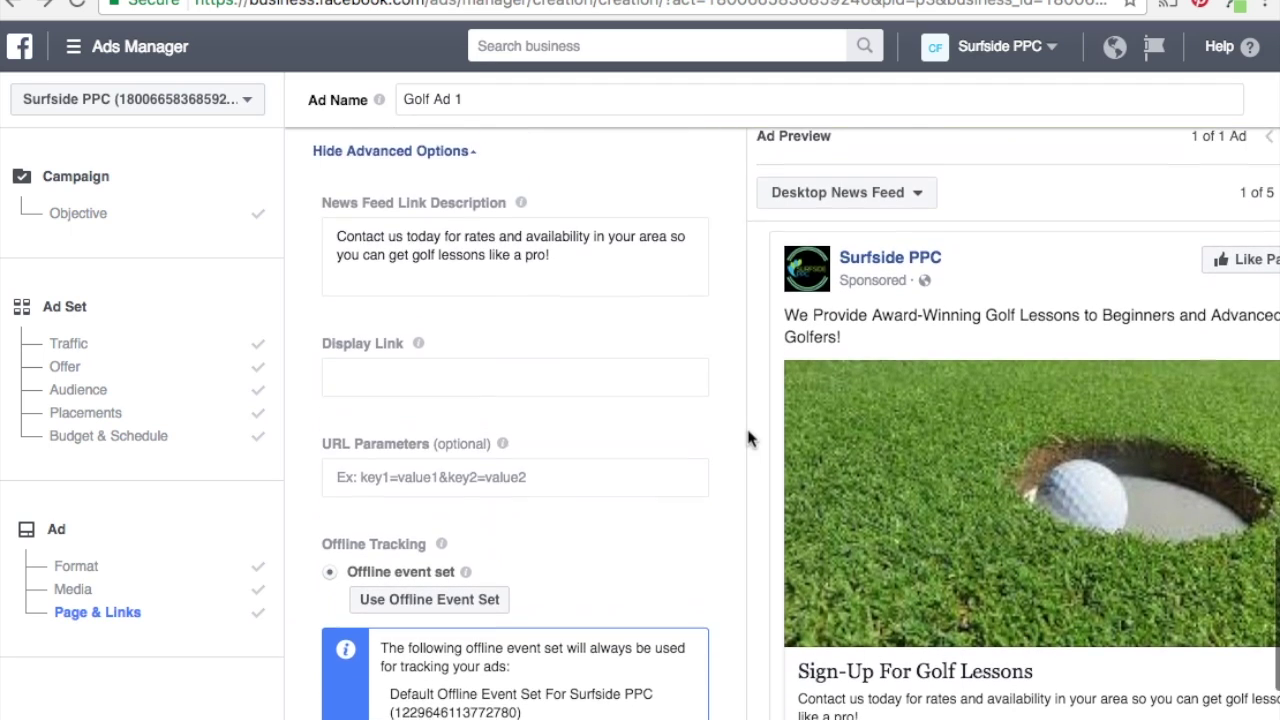
pyautogui.scroll(1, 748, 438)
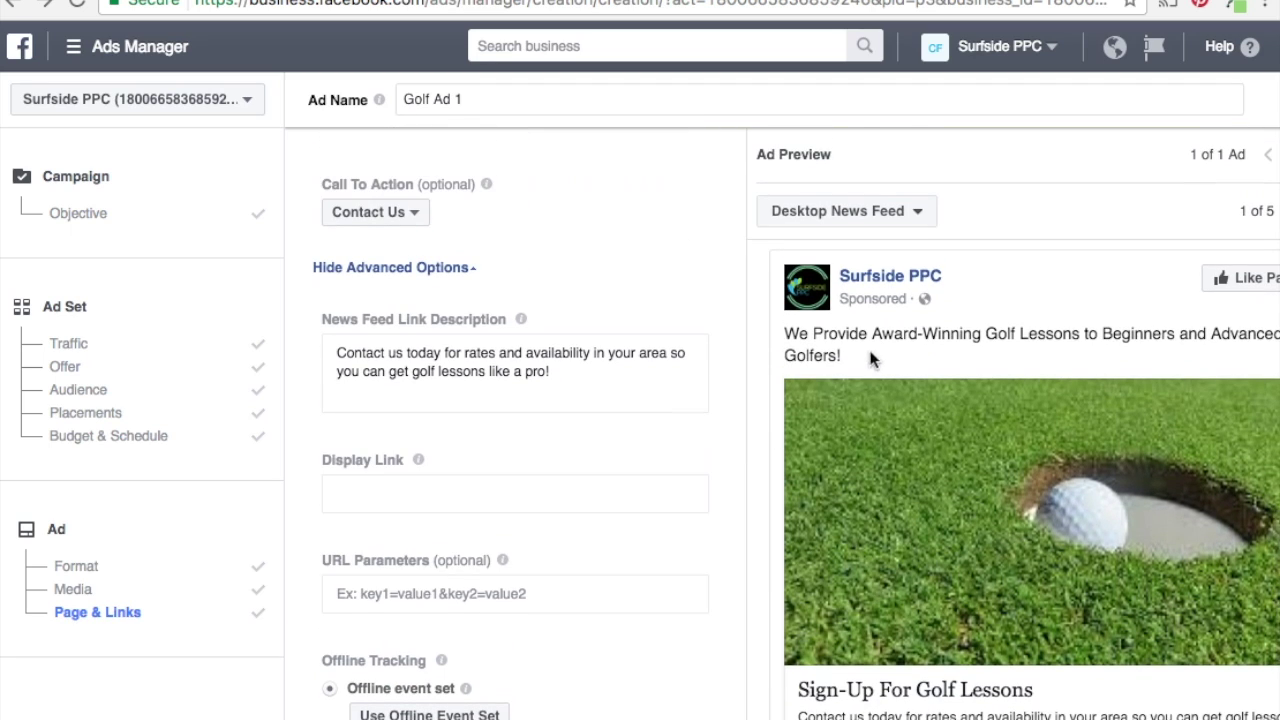
pyautogui.scroll(6, 721, 499)
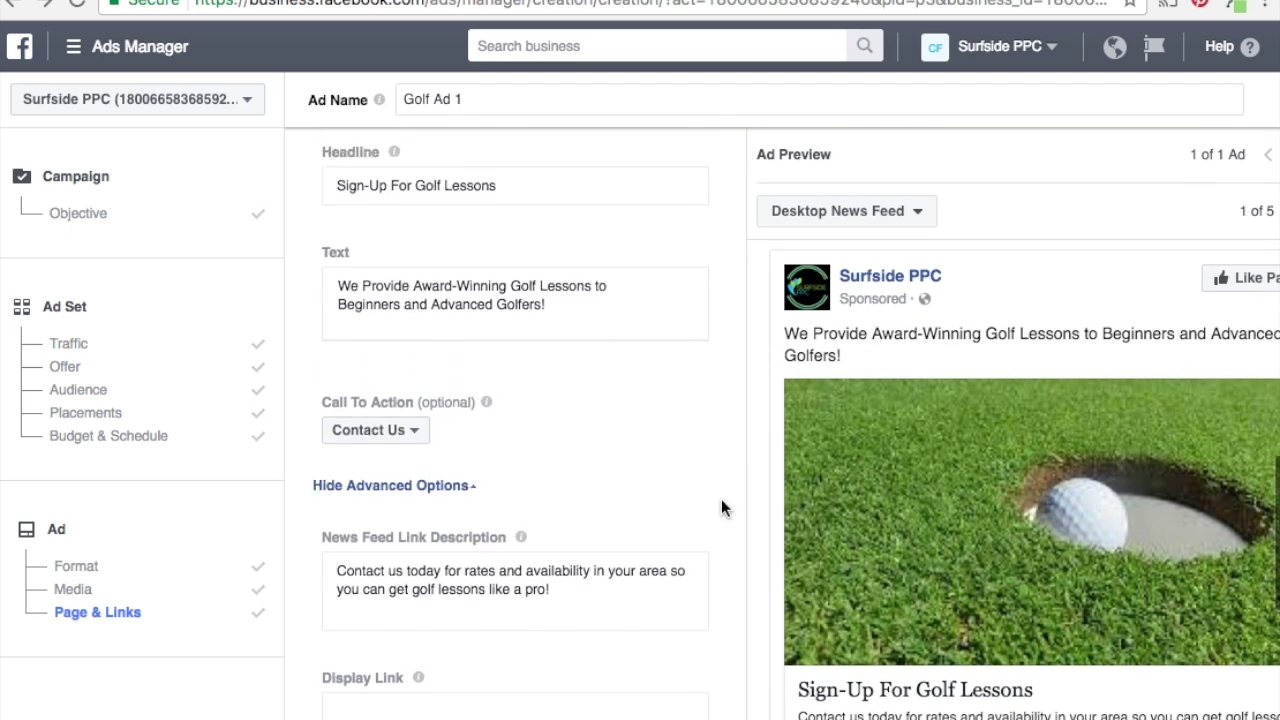
pyautogui.scroll(2, 667, 352)
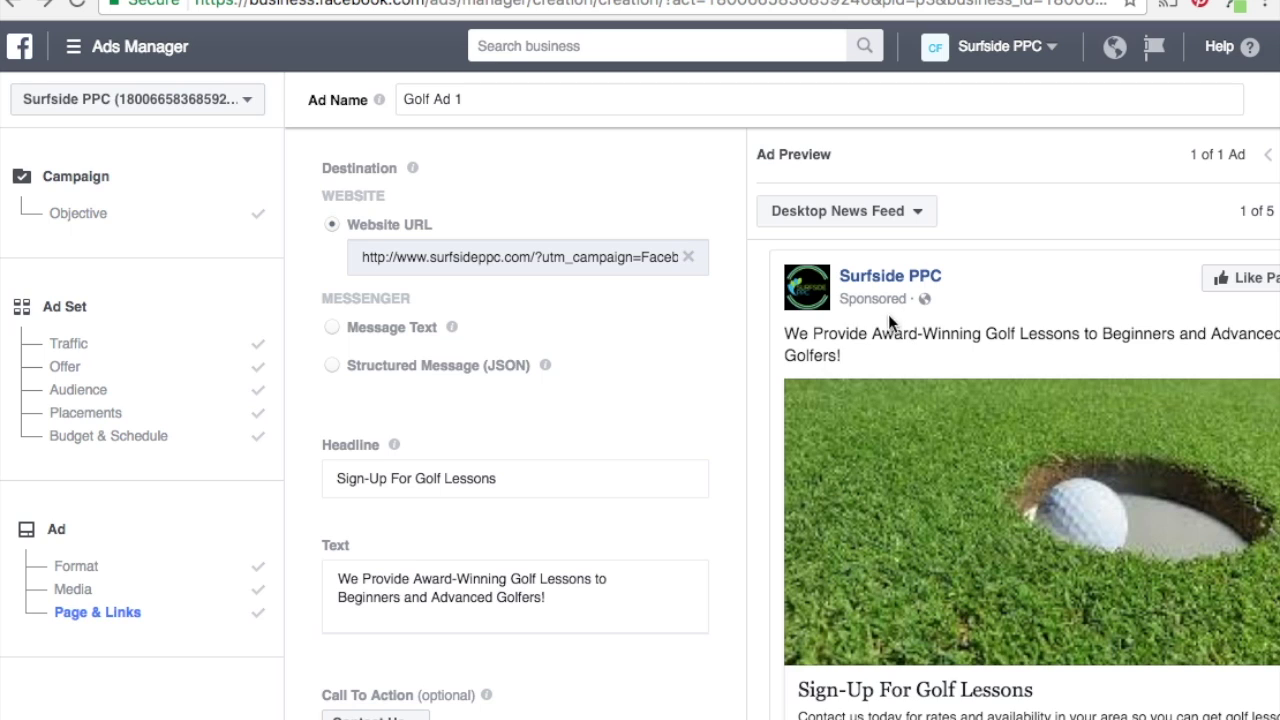
pyautogui.scroll(6, 745, 325)
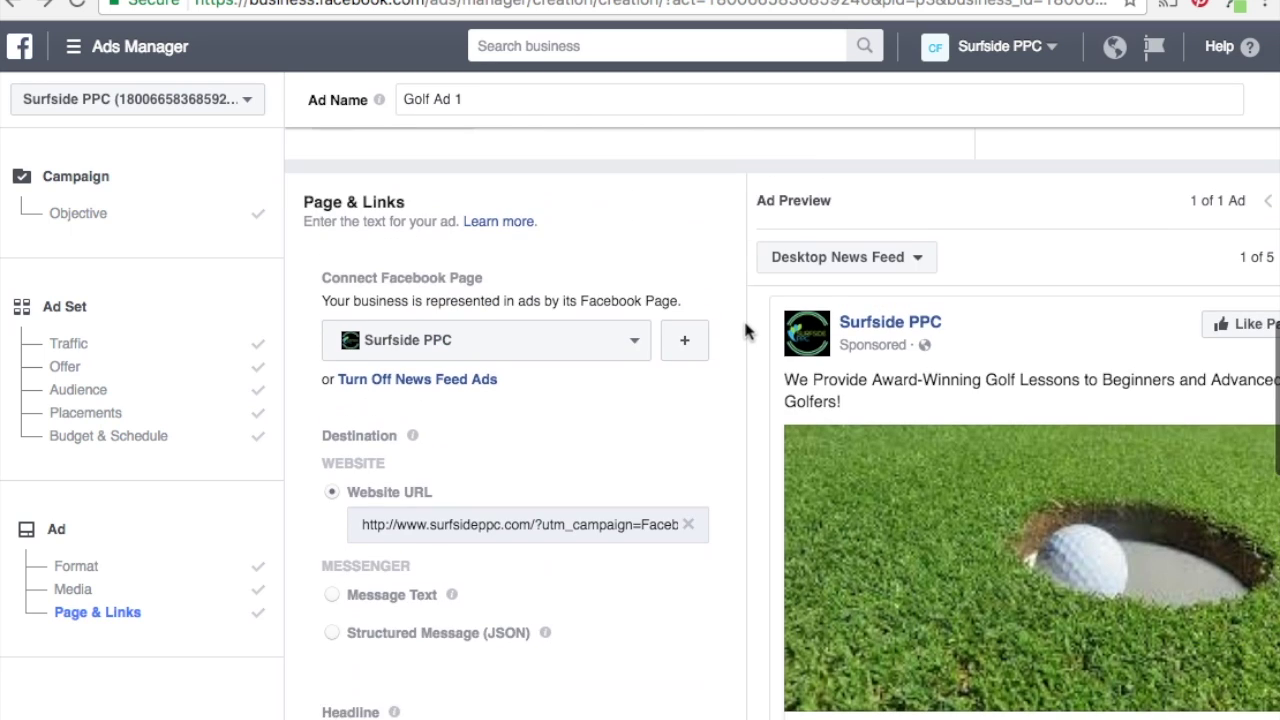
# - Place the order for Golf Ad 1 and continue past the confirmation to the campaign overview
pyautogui.scroll(-10, 745, 332)
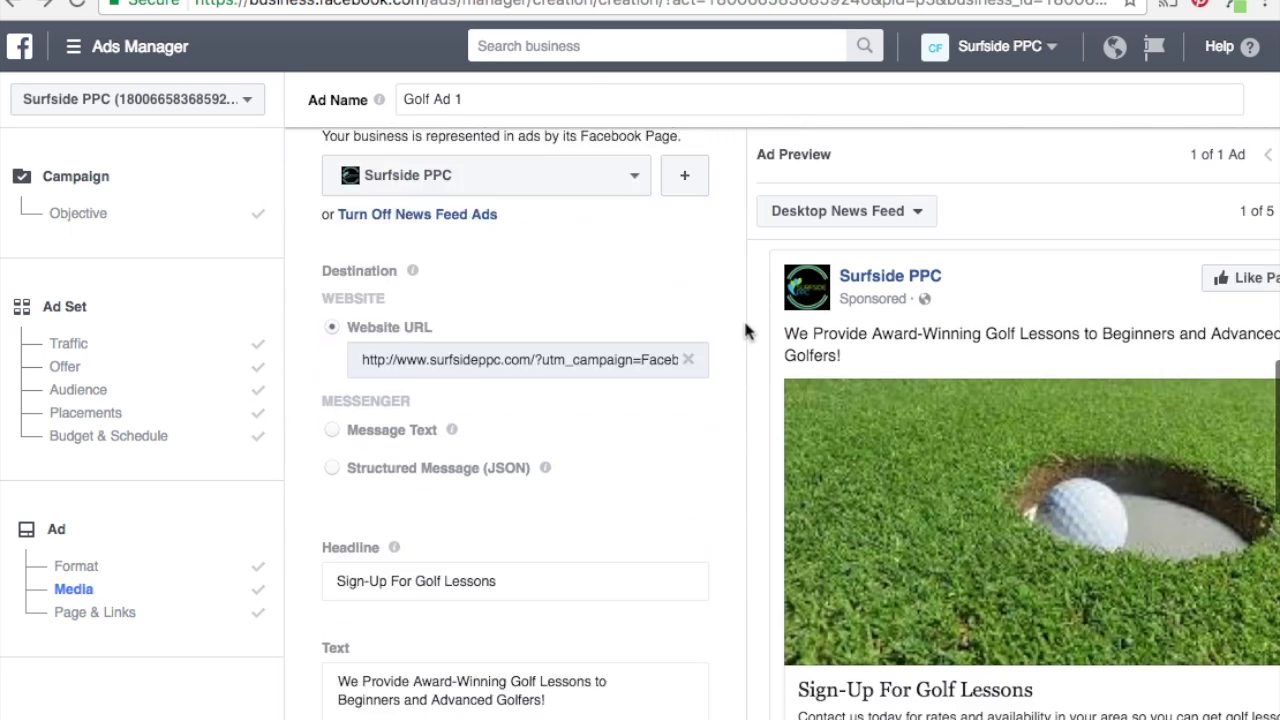
pyautogui.scroll(-10, 745, 332)
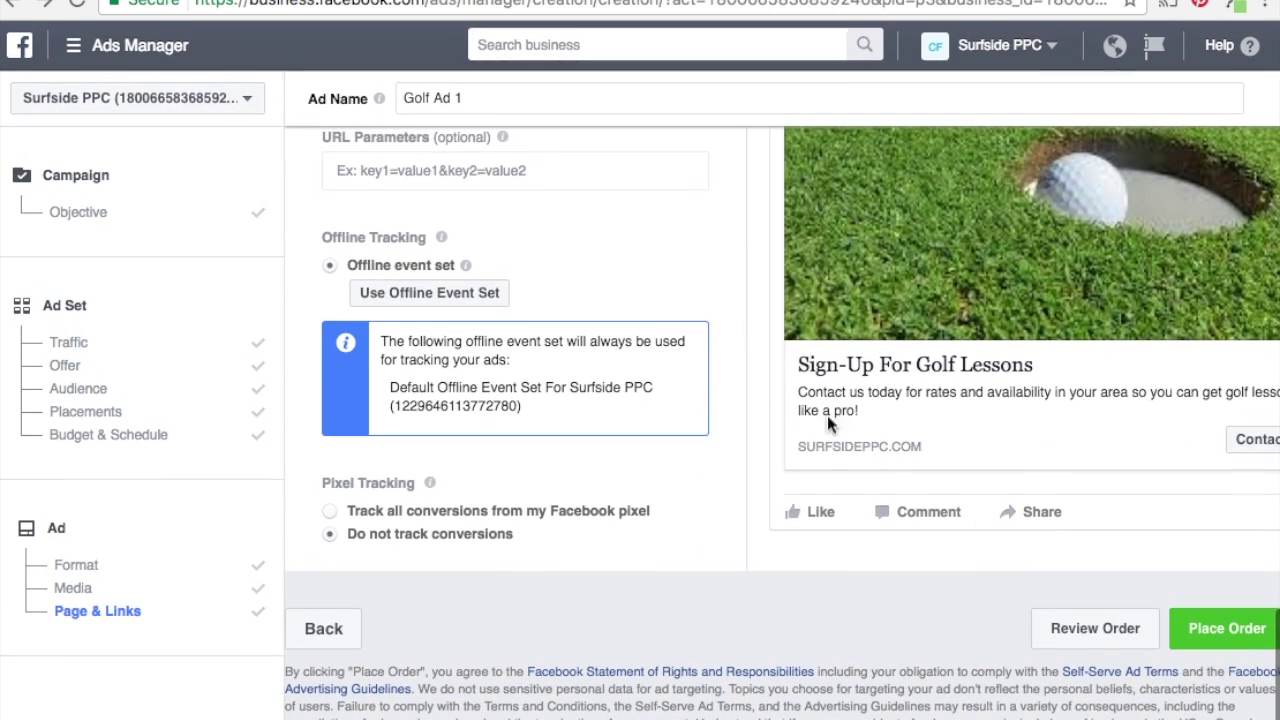
pyautogui.click(1203, 628)
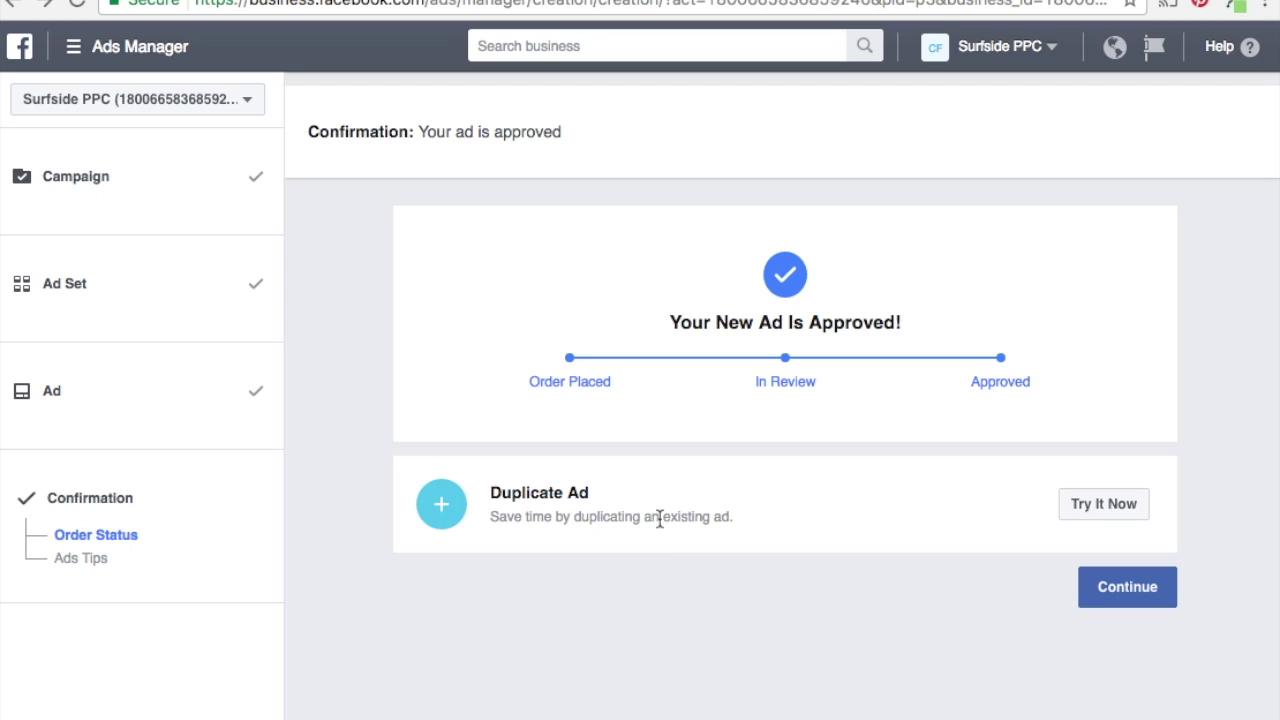
pyautogui.click(1157, 589)
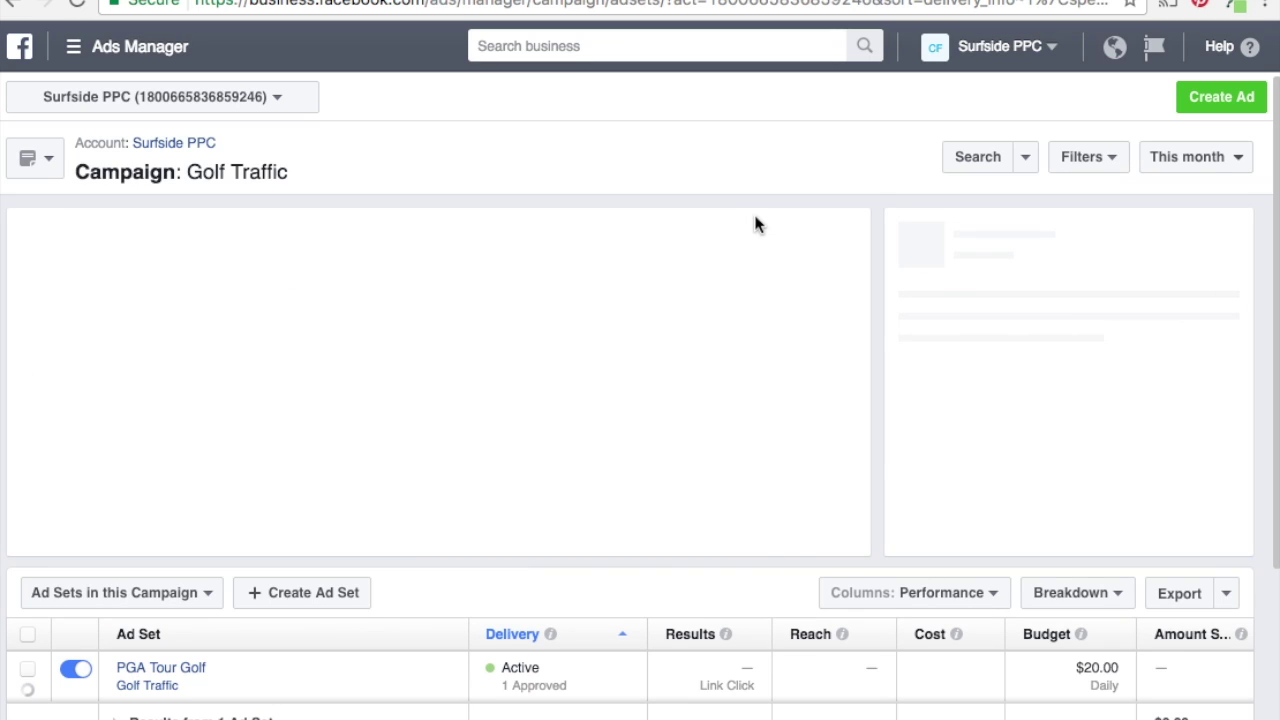
# - Look over the Golf Traffic campaign's overview and open its PGA Tour Golf ad set
pyautogui.scroll(-2, 683, 372)
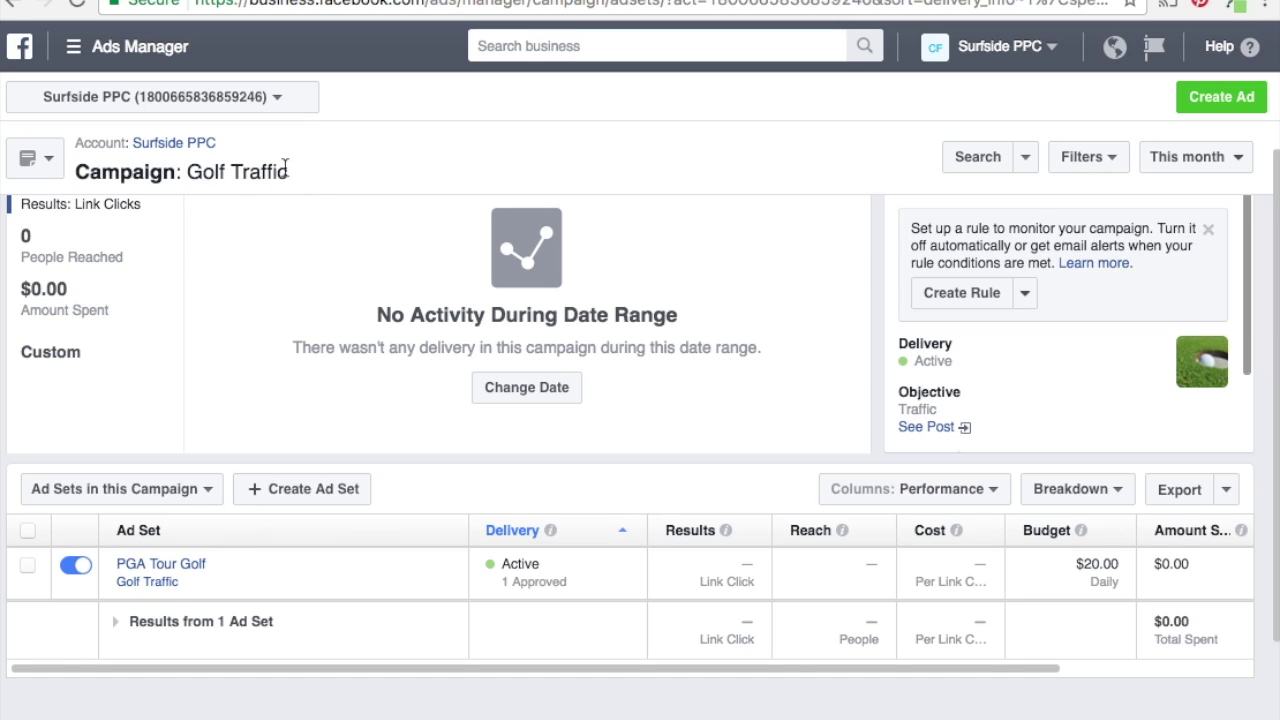
pyautogui.moveTo(290, 174); pyautogui.dragTo(185, 174)
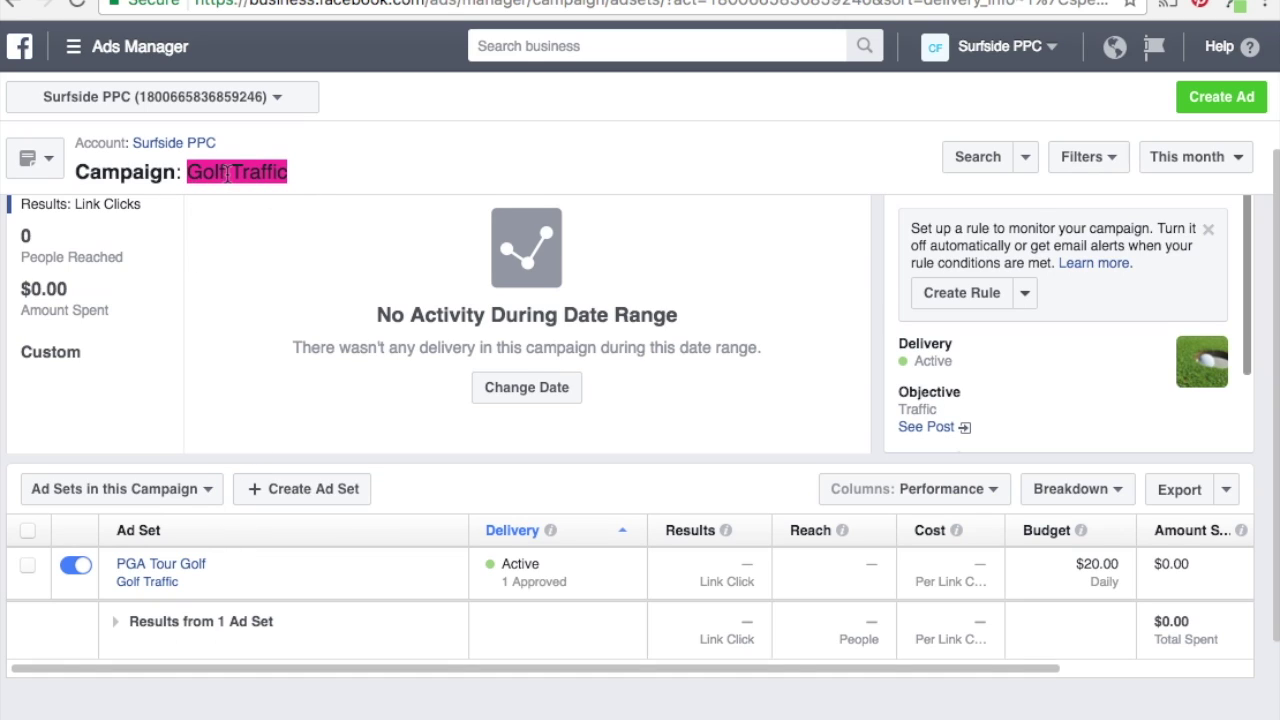
pyautogui.click(228, 174)
pyautogui.scroll(1, 376, 397)
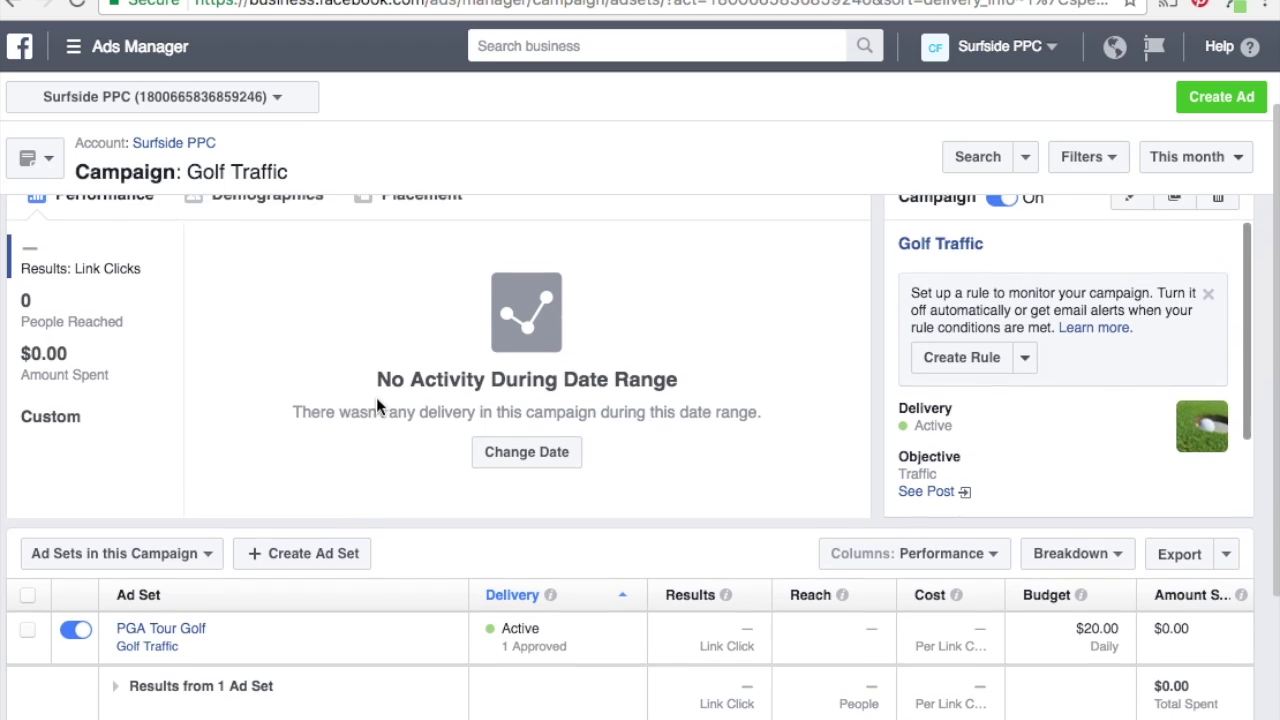
pyautogui.click(180, 630)
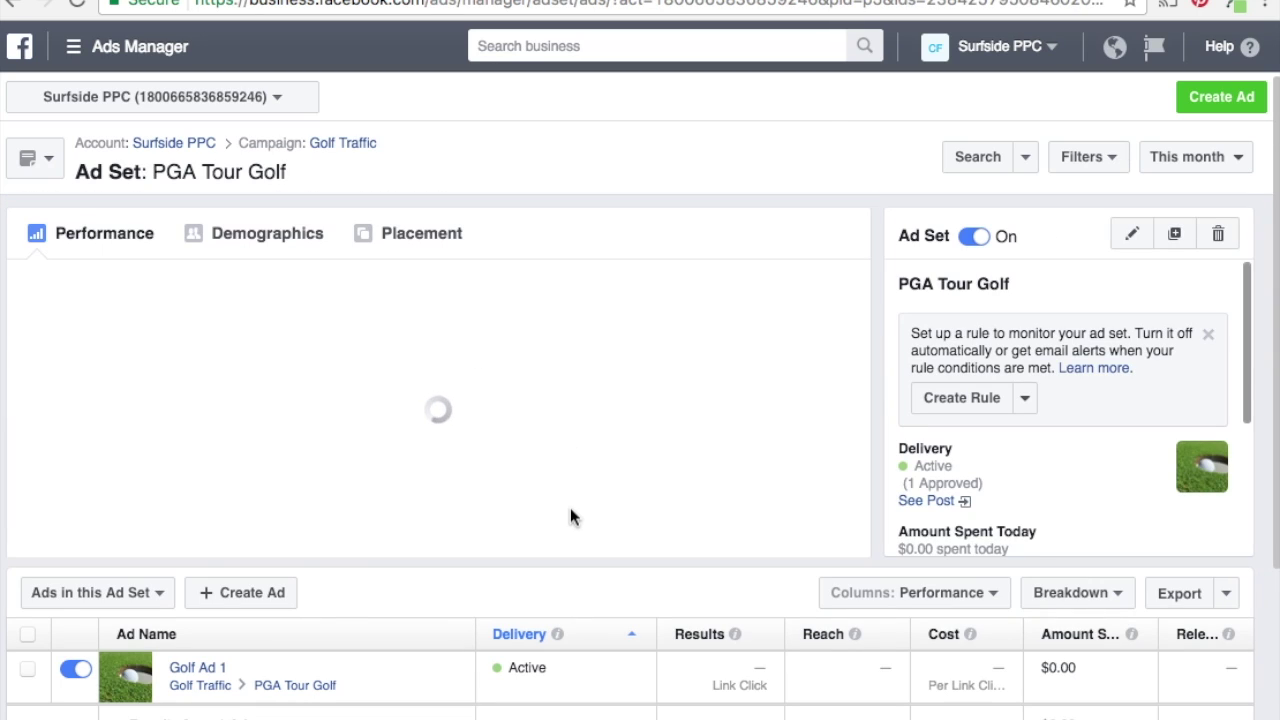
# - Open Golf Ad 1 for editing from the ad set's list of ads, then close the editor without changes
pyautogui.scroll(-1, 570, 516)
pyautogui.moveTo(268, 614)
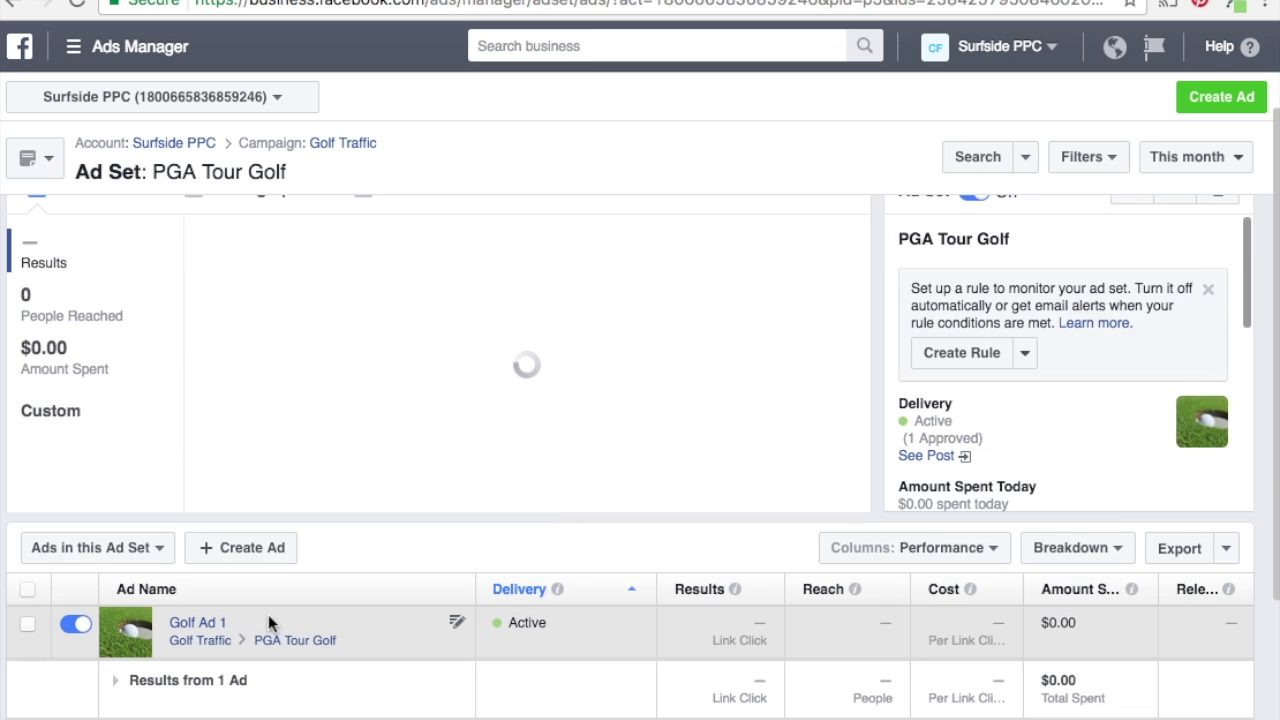
pyautogui.click(456, 624)
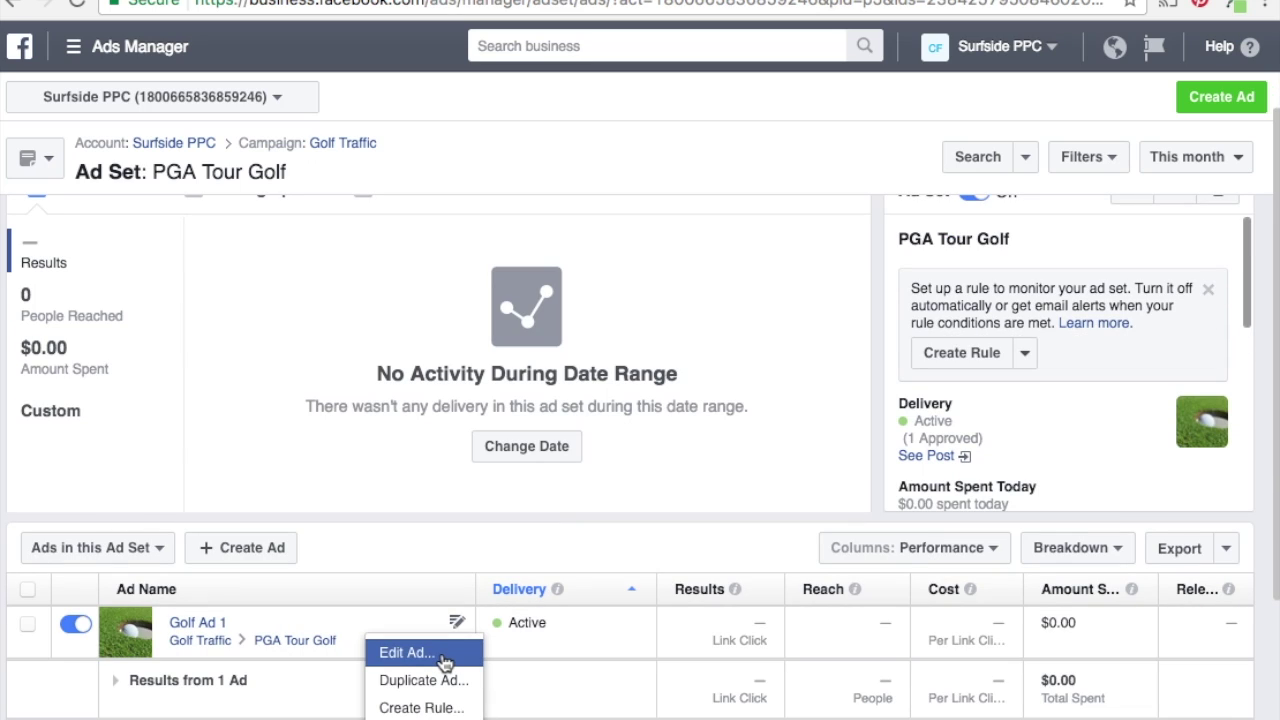
pyautogui.click(444, 660)
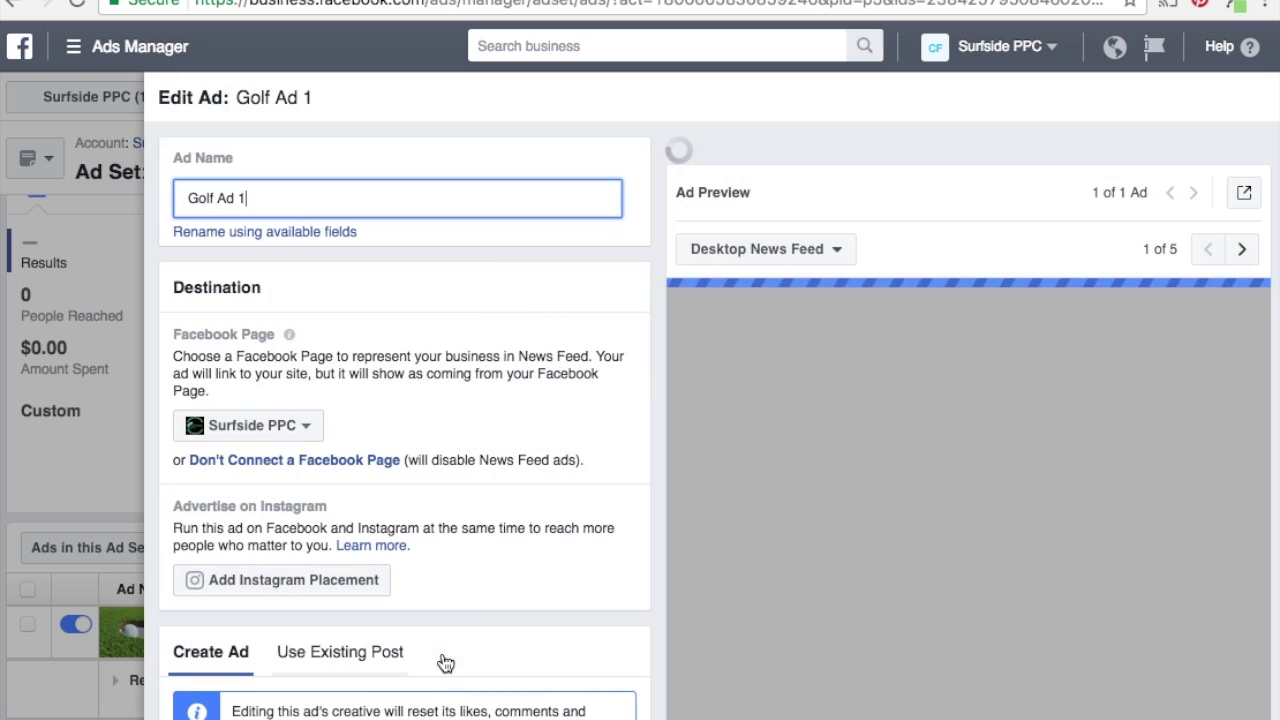
pyautogui.press('Escape')
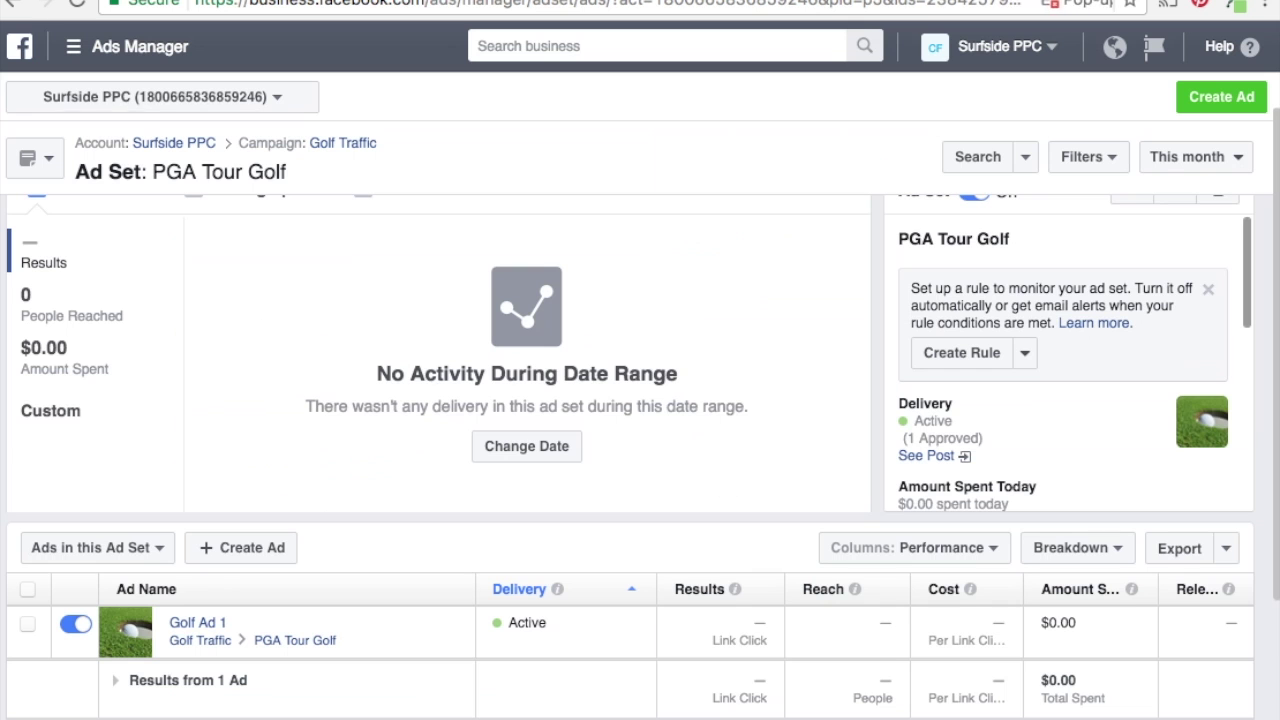
# - Open the published Facebook post belonging to the PGA Tour Golf ad set
pyautogui.click(920, 462)
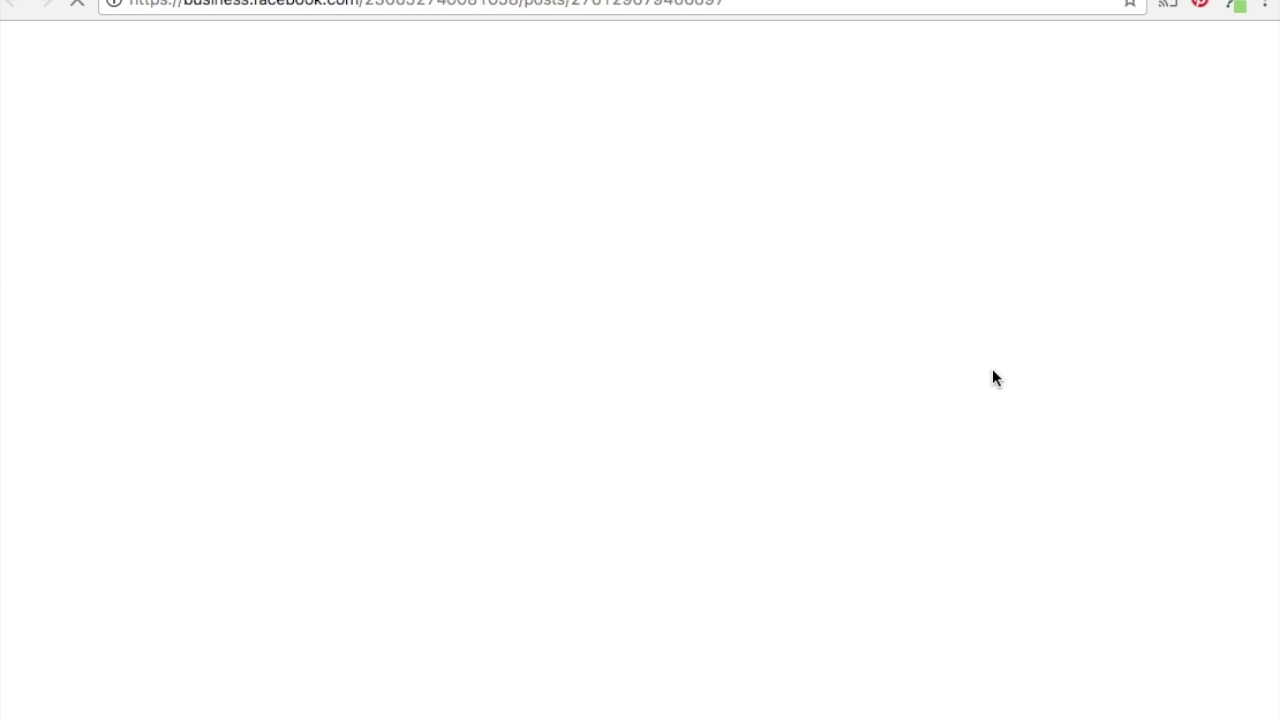